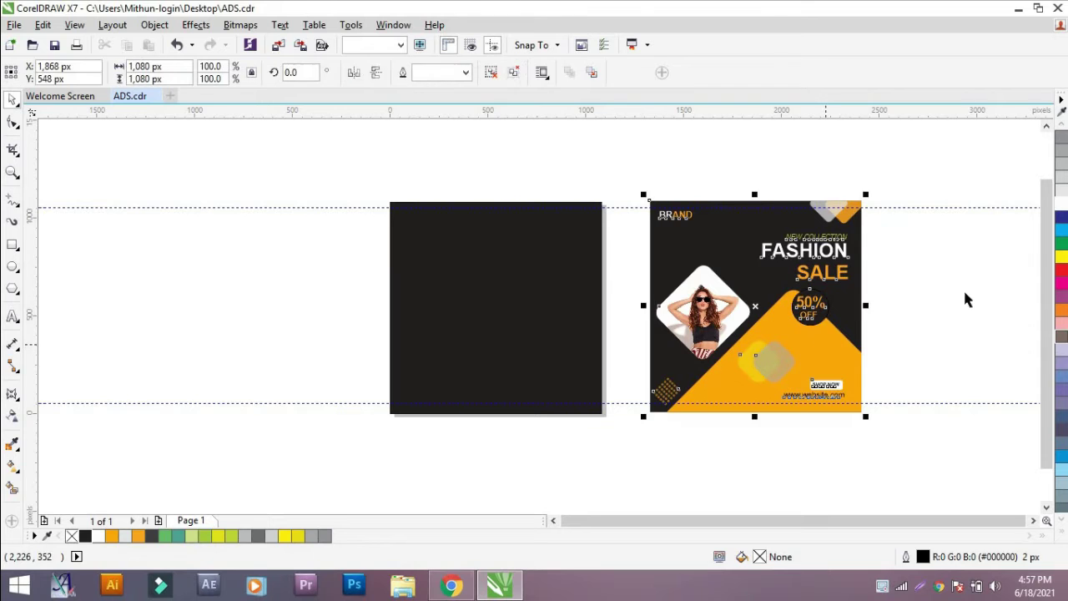
- Duplicate the black square to the empty area on its left and round the copy's corners to about 122 px
left_click(518, 272)
left_click_drag(520, 266, 270, 267)
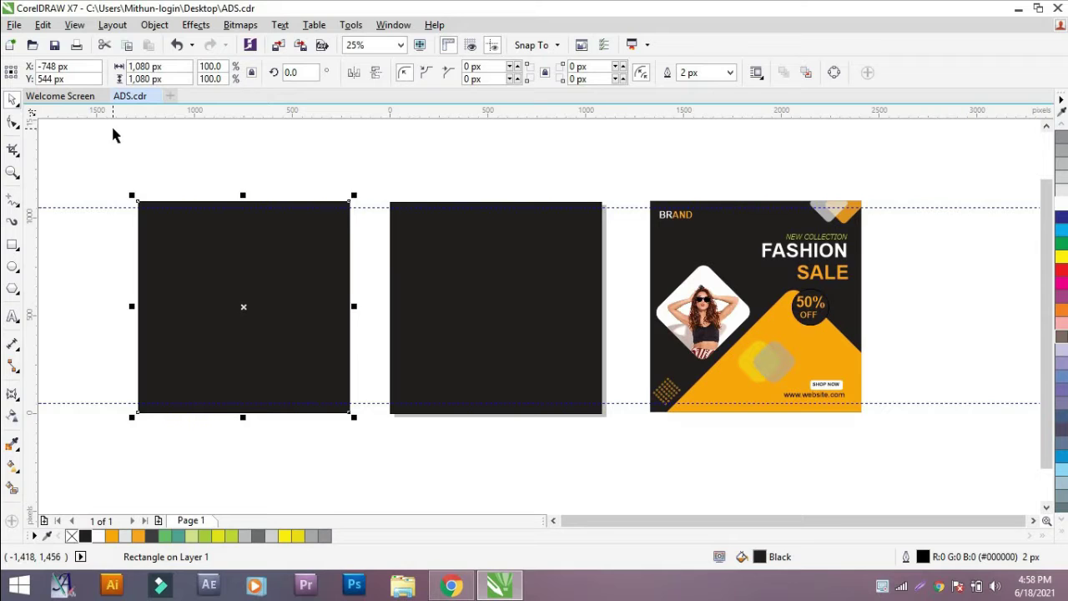
left_click(13, 124)
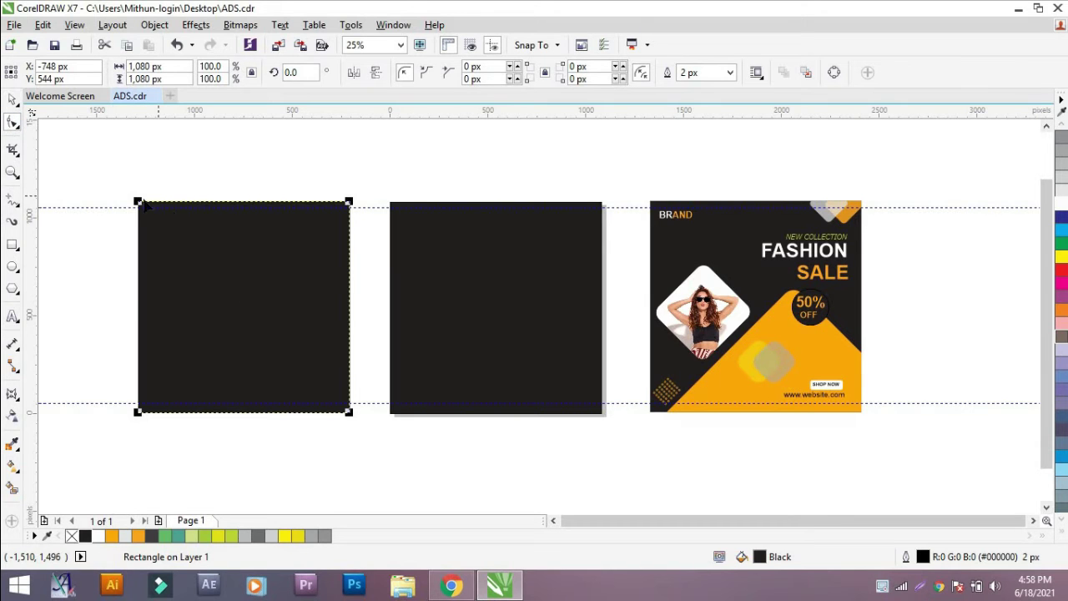
left_click_drag(140, 203, 163, 203)
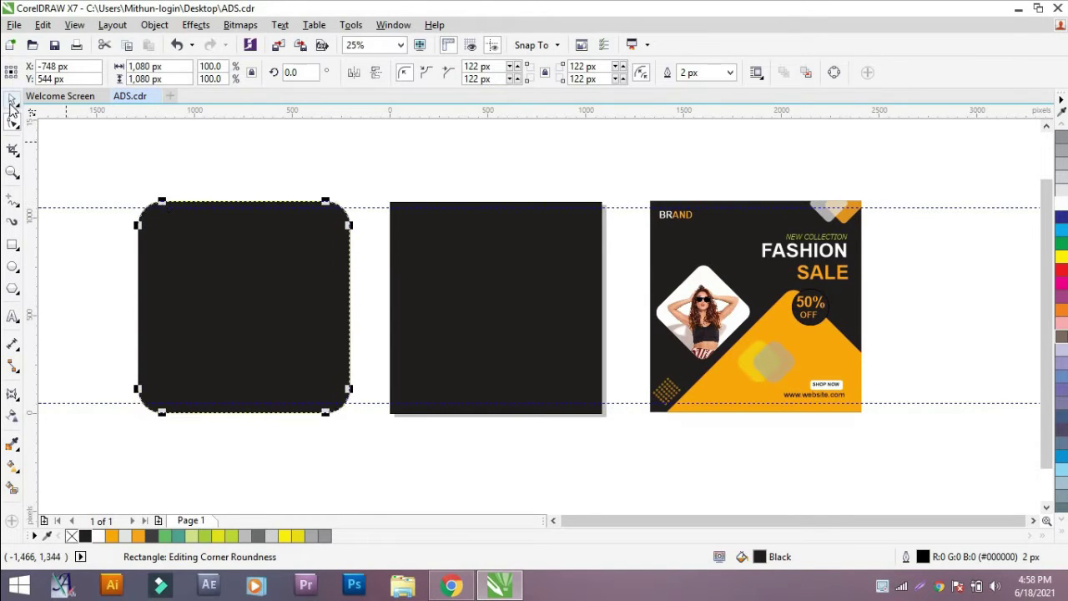
left_click(13, 100)
- Rotate the rounded black copy by 45 degrees into a diamond
left_click(312, 73)
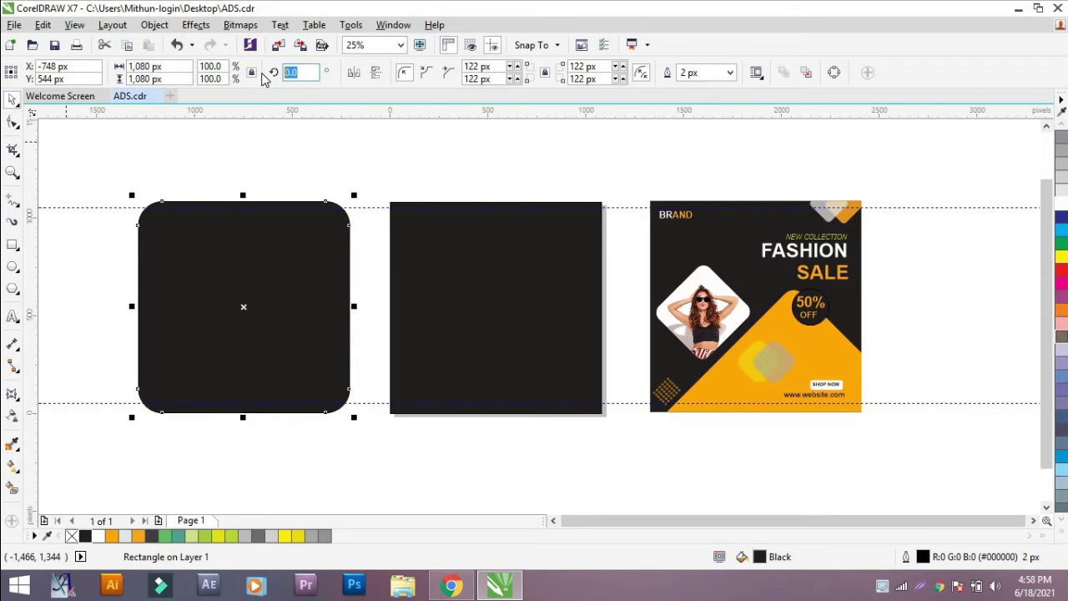
type("45")
key("Return")
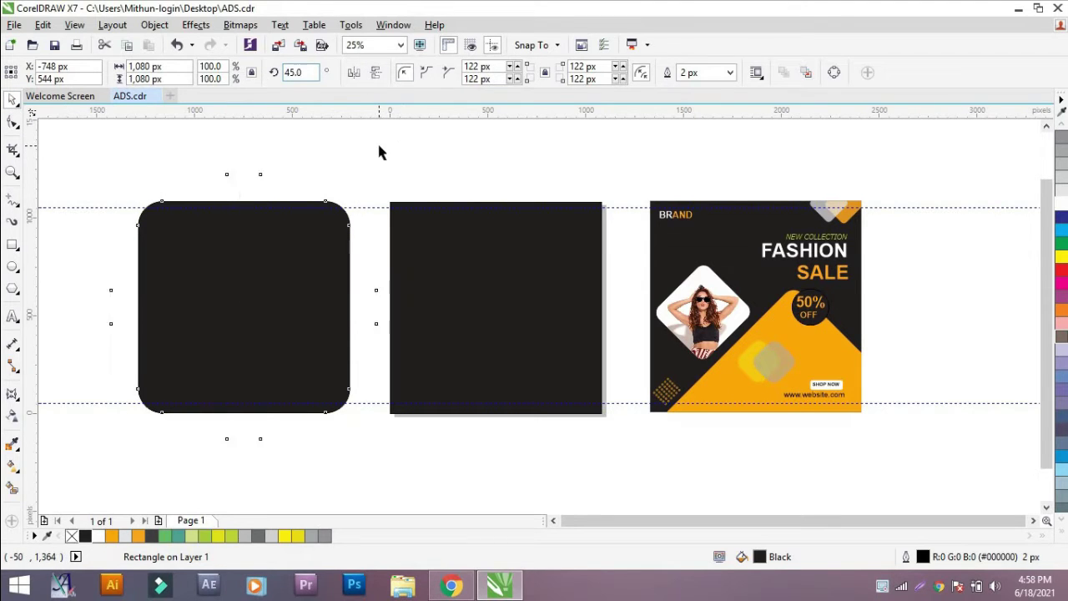
left_click(146, 396)
left_click(251, 330)
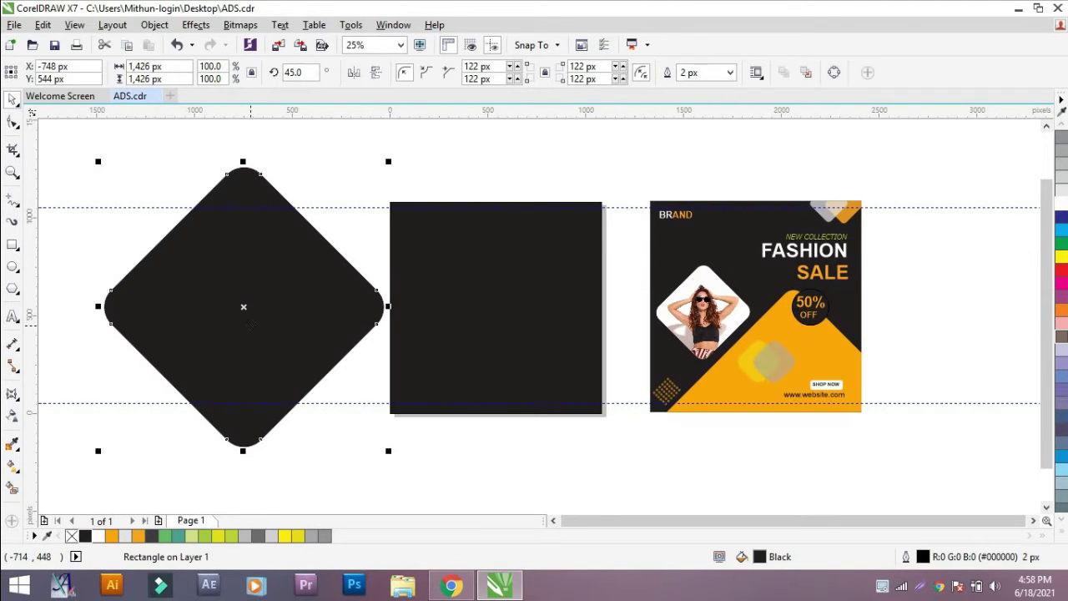
- Fill the diamond with orange C0 M40 Y100 K0 and remove its outline
left_click(139, 537)
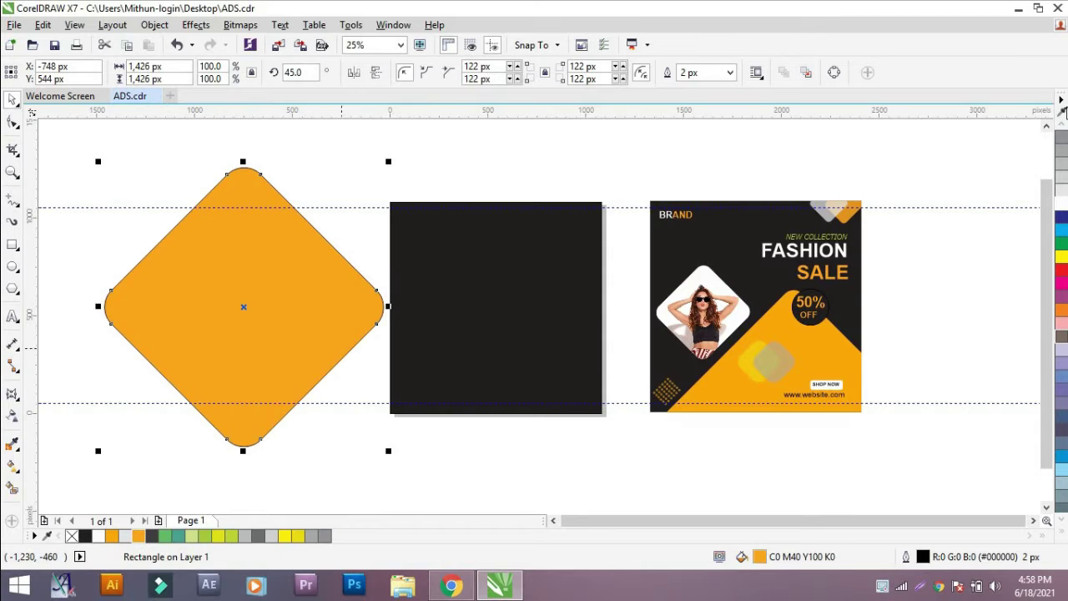
right_click(74, 535)
left_click(79, 354)
- Position the orange diamond over the black square's lower-right part at about X 804, Y 3 px, shifting the sample design farther right
left_click(276, 295)
left_click_drag(276, 295, 586, 396)
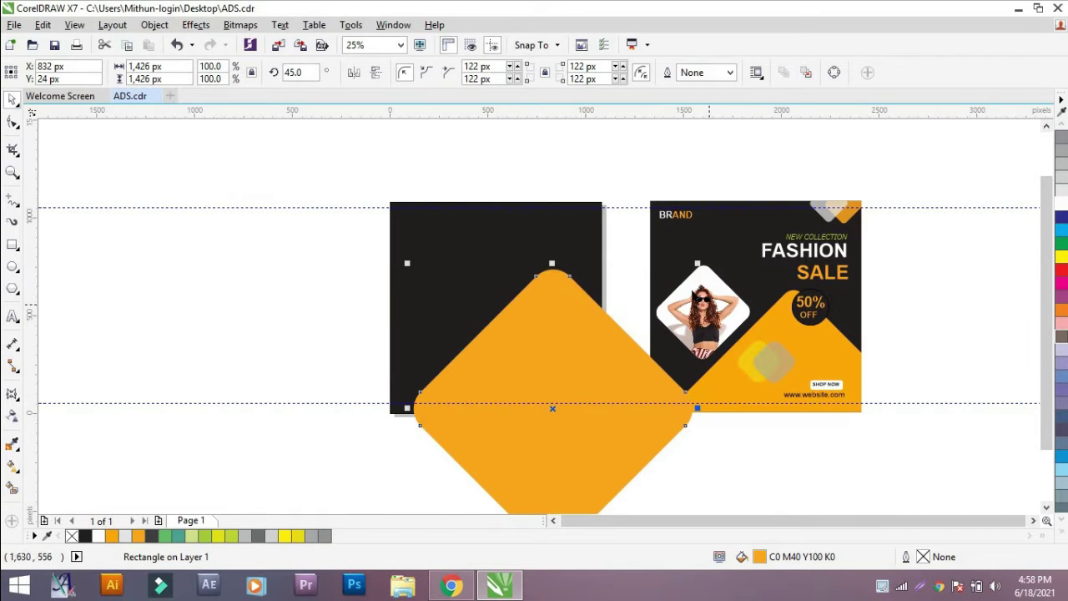
left_click_drag(914, 175, 640, 417)
left_click_drag(741, 307, 789, 305)
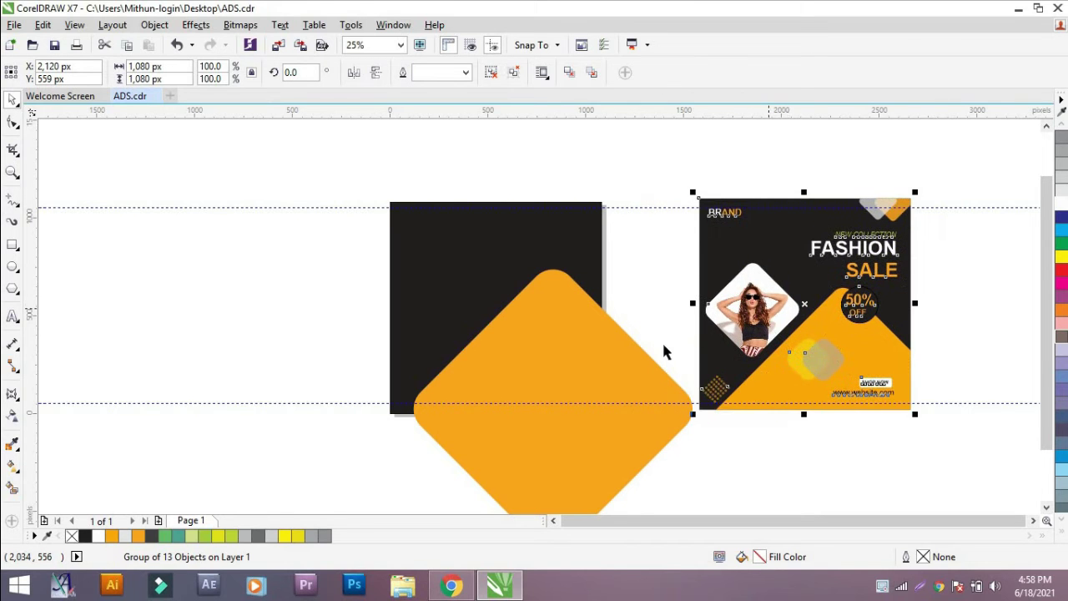
left_click(572, 350)
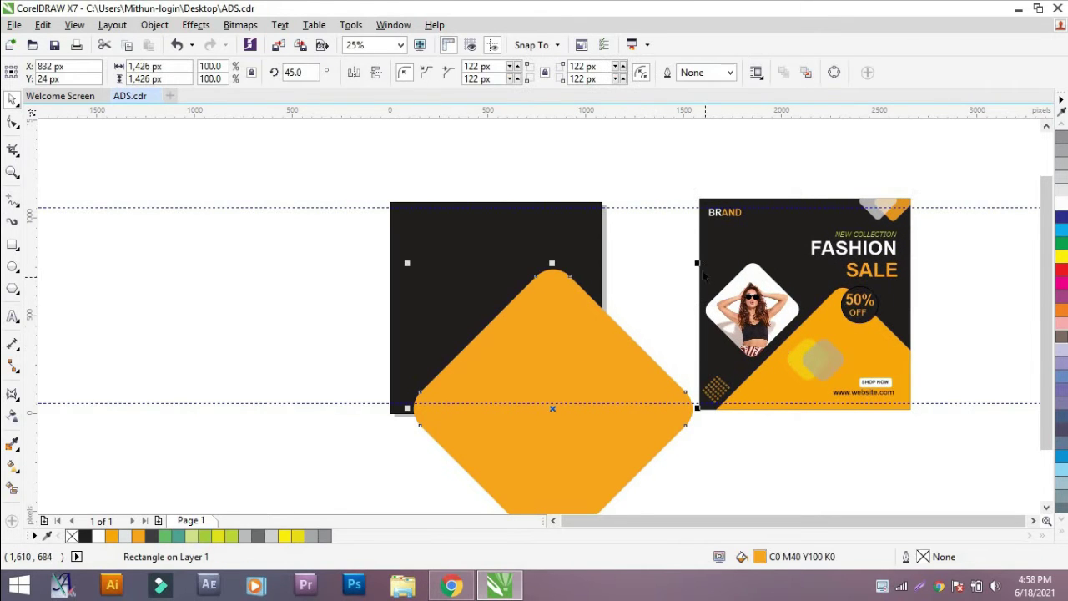
left_click_drag(577, 325, 573, 330)
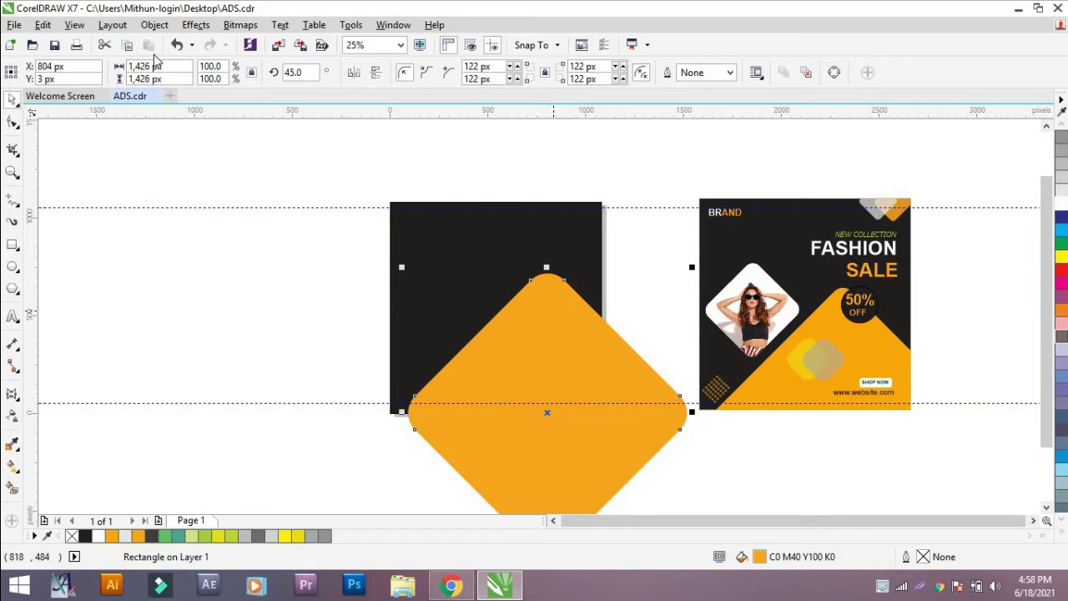
- PowerClip the orange diamond inside the black square
left_click(155, 25)
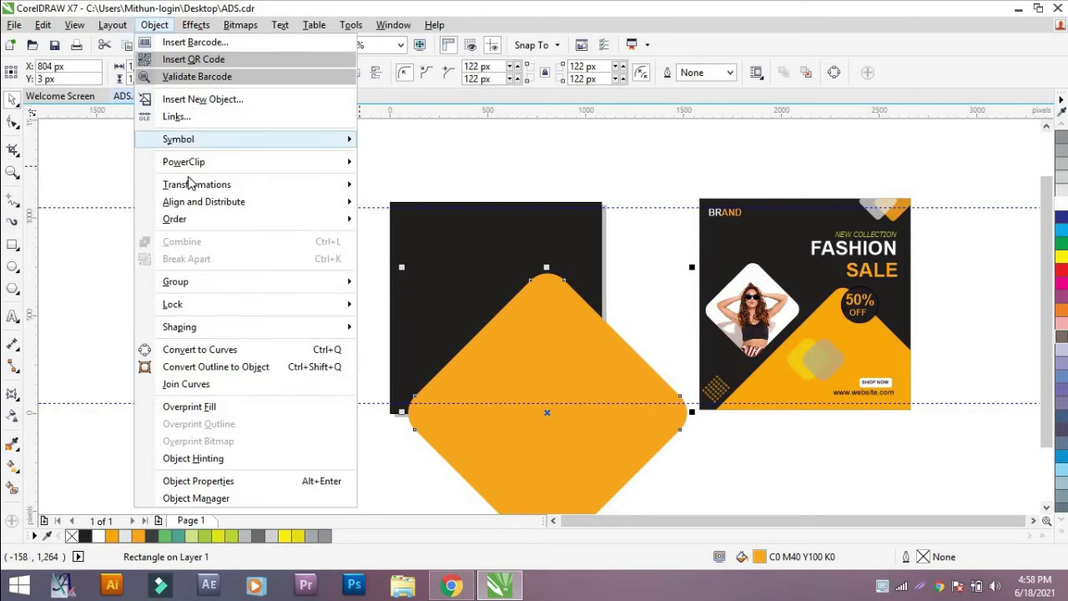
mouse_move(184, 162)
left_click(438, 160)
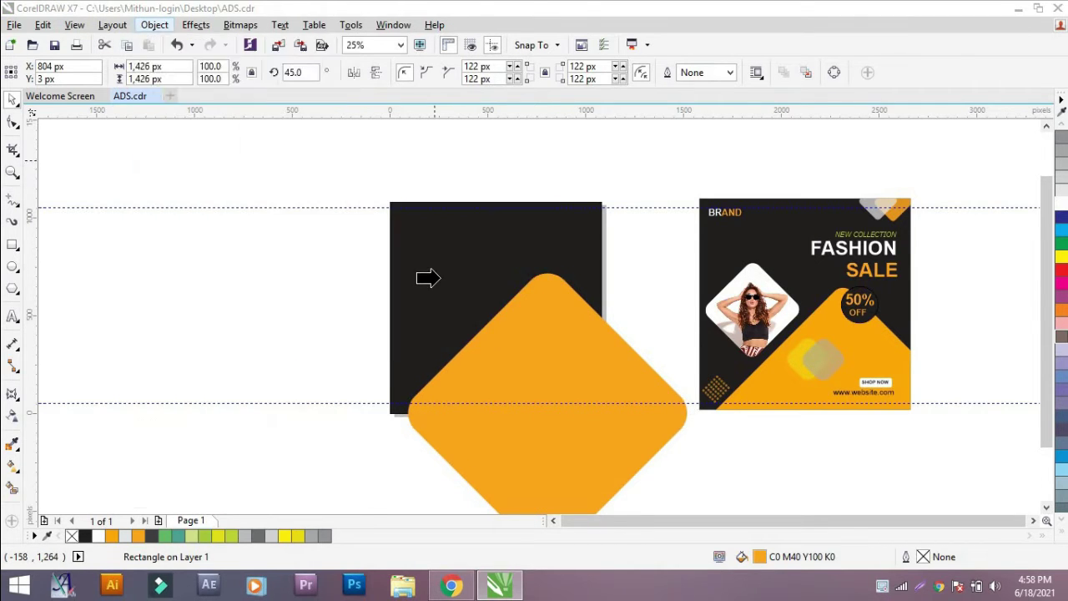
left_click(440, 278)
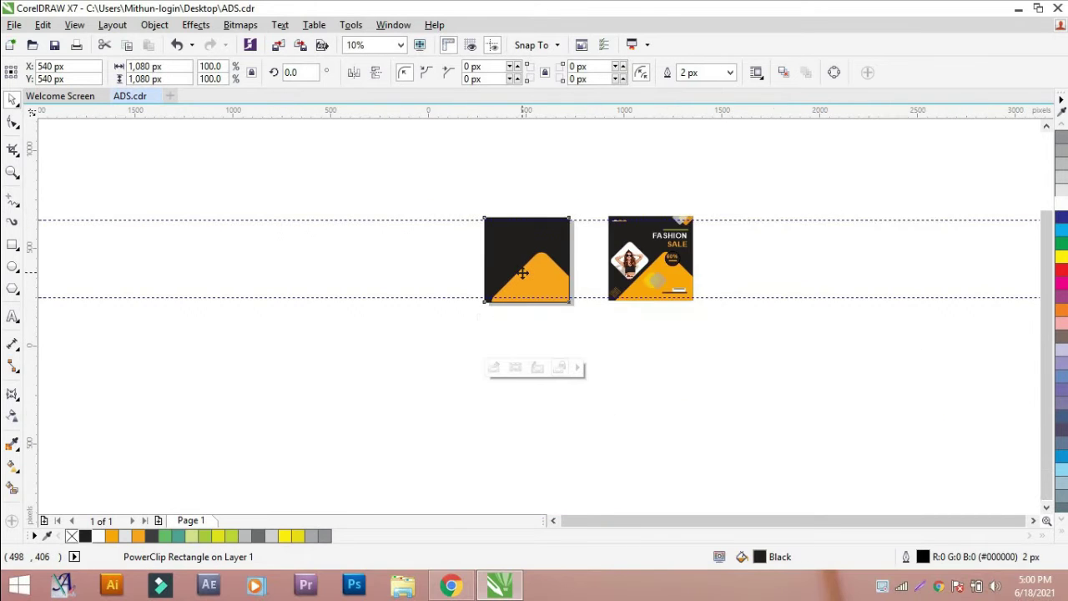
- Open the black square's PowerClip contents for editing and enlarge the orange diamond to about 1,470 px
scroll(518, 277, "up", 2)
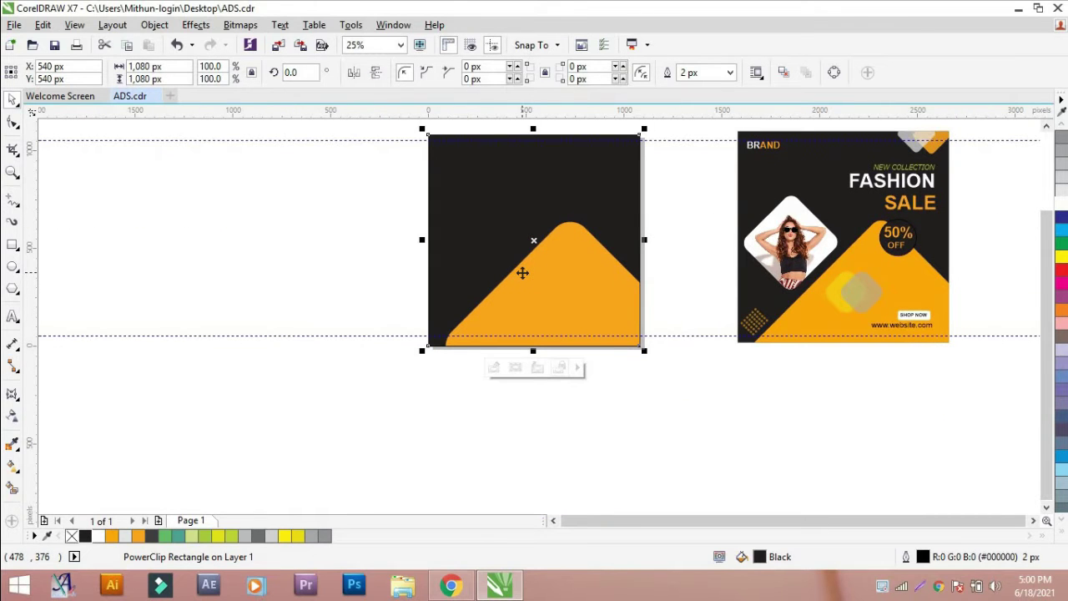
double_click(564, 291)
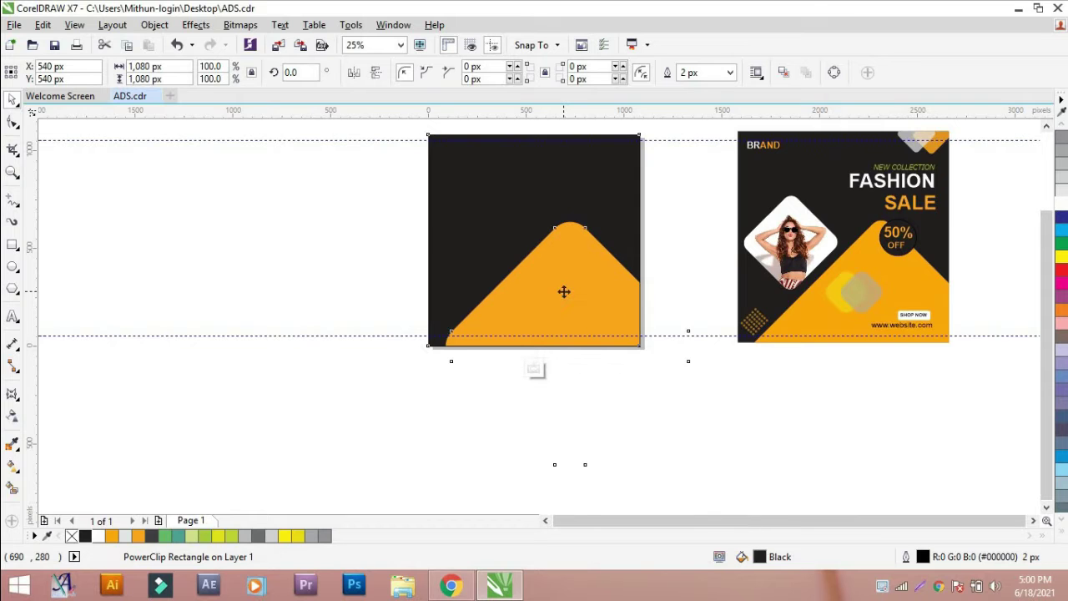
left_click_drag(700, 215, 716, 194)
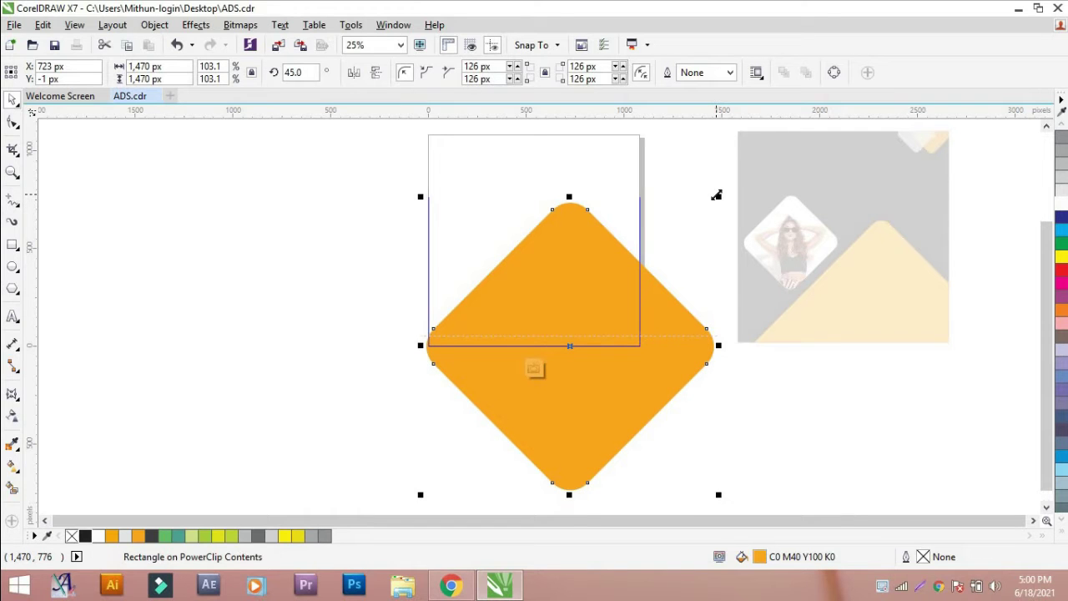
- Nudge the orange diamond right and down to about X 783, Y -61 px and finish editing the PowerClip
key("Right")
key("Right")
key("Right")
key("Right")
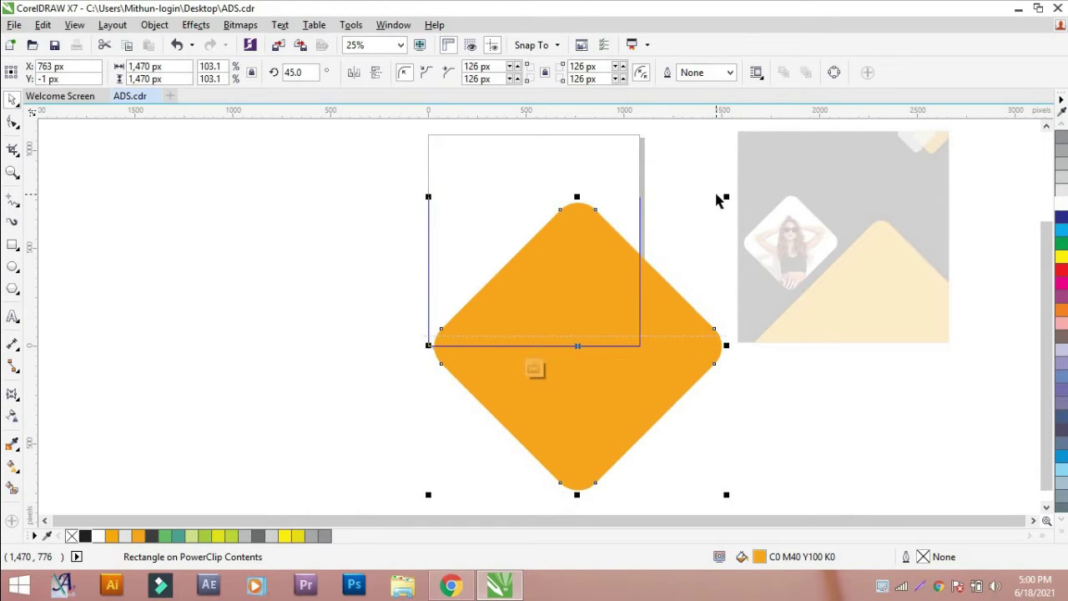
key("Right")
key("Right")
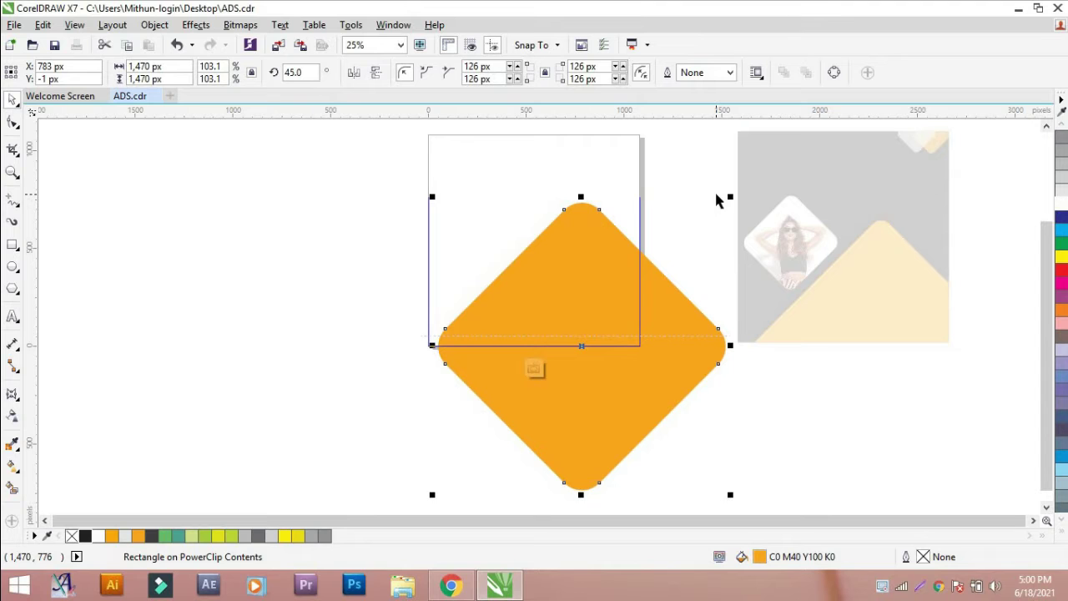
key("Up")
key("Down")
key("Down")
key("Down")
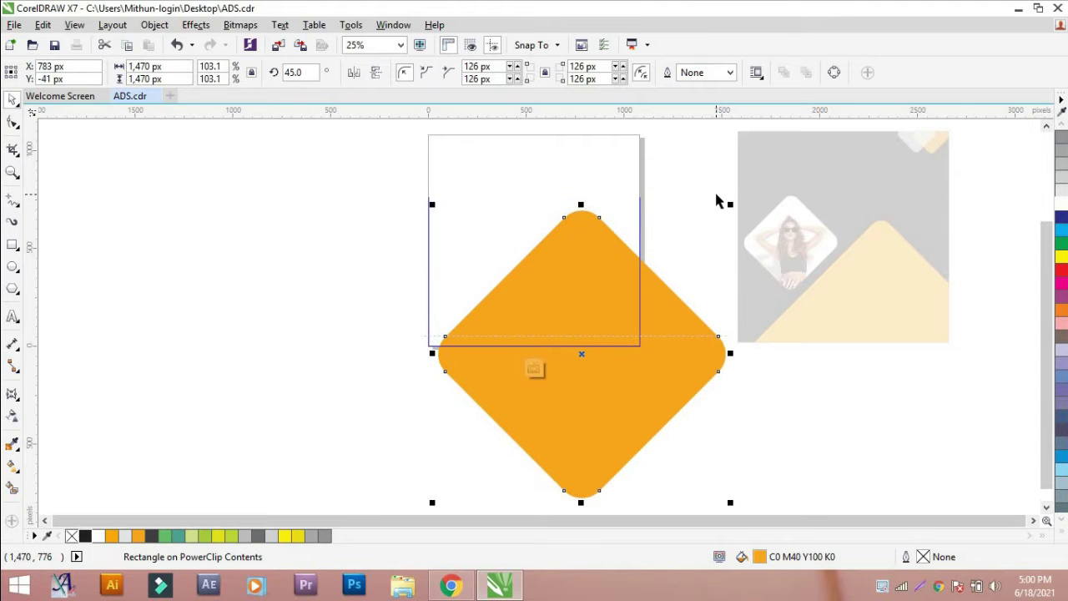
key("Down")
key("Down")
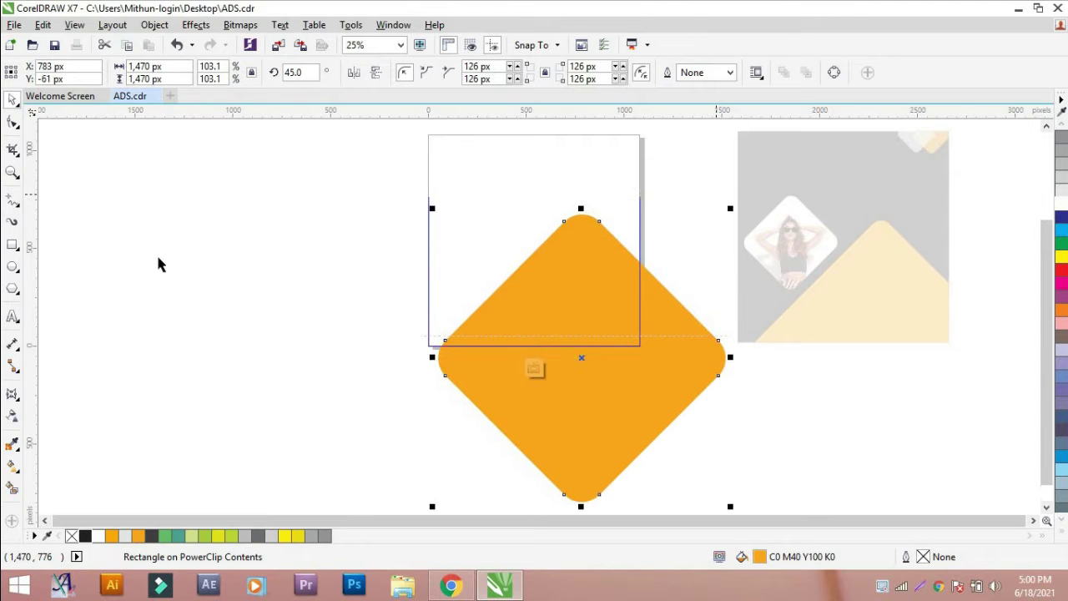
left_click(159, 258, "ctrl")
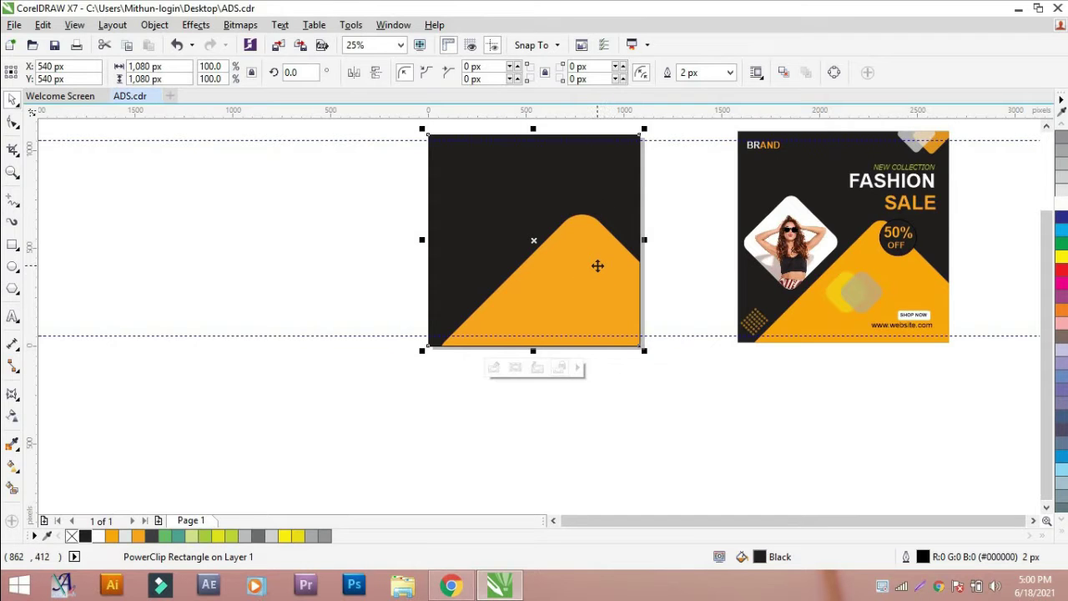
left_click(304, 254)
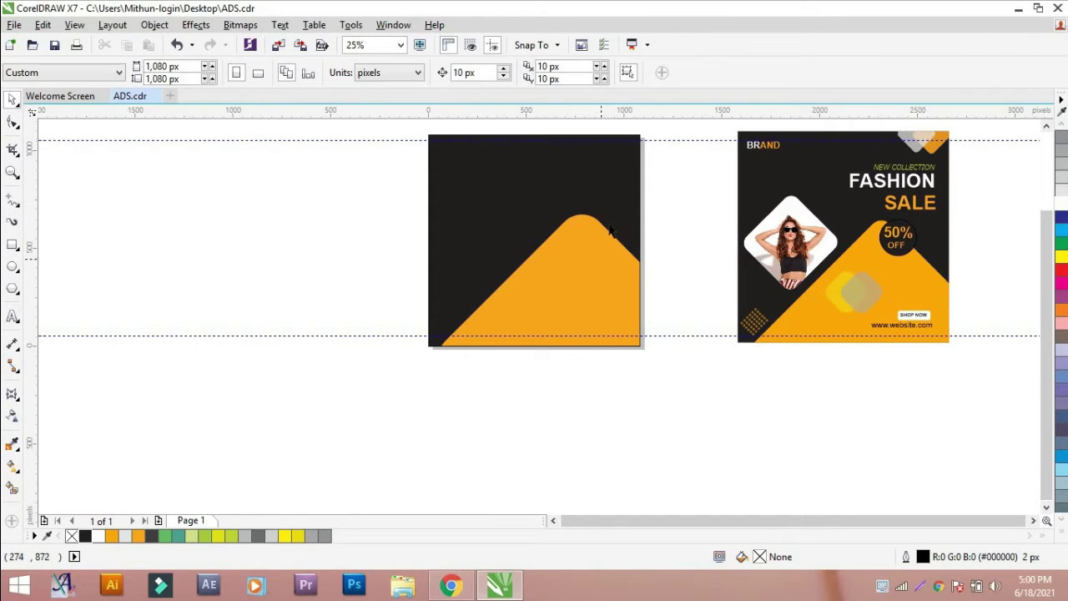
scroll(1046, 223, "up", 2)
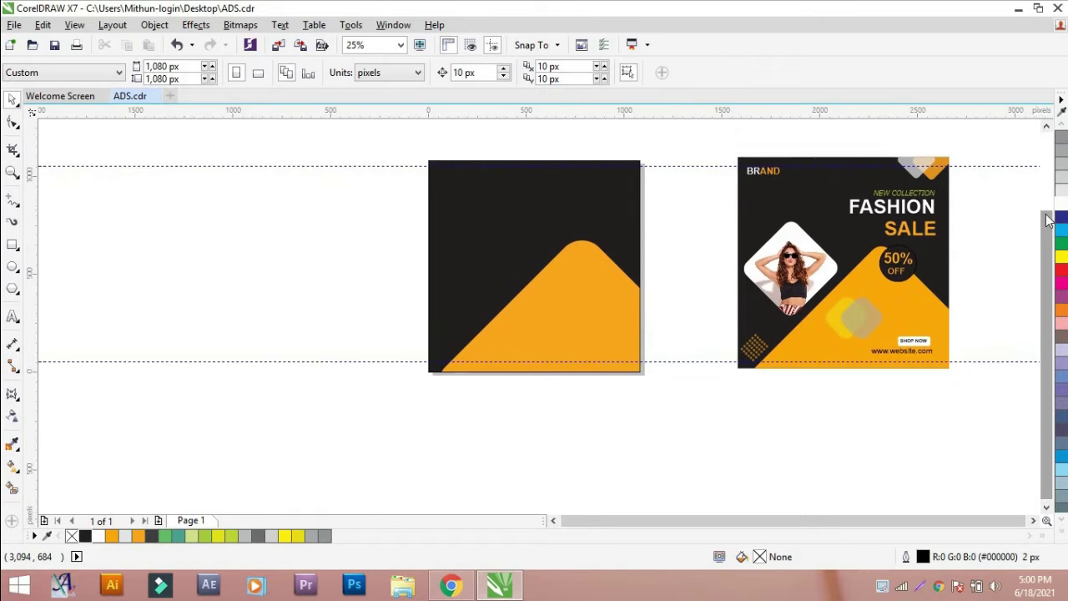
left_click(892, 215)
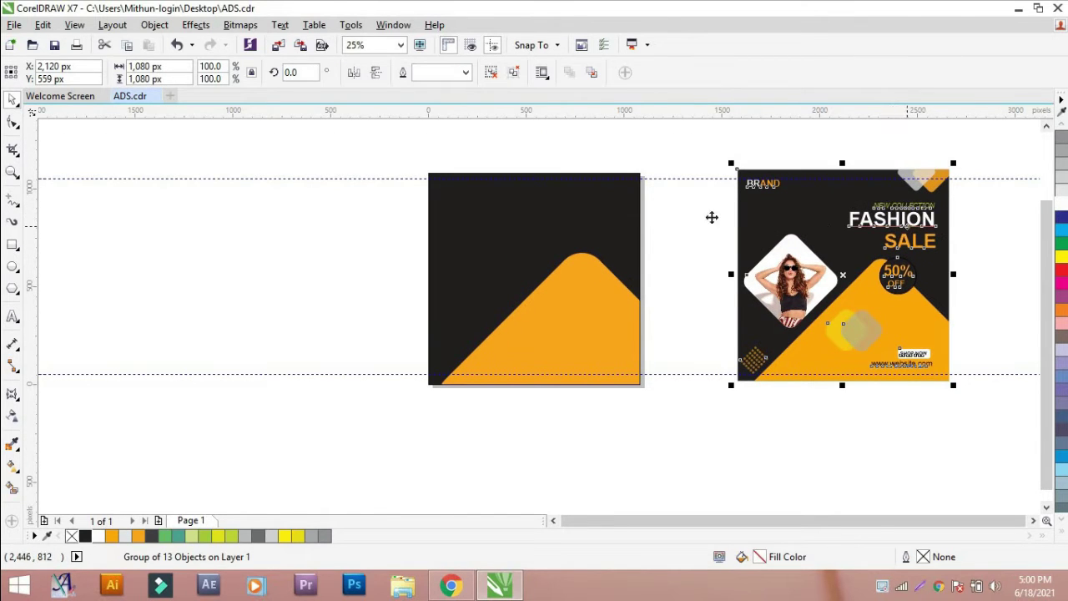
left_click(653, 223)
left_click(773, 190)
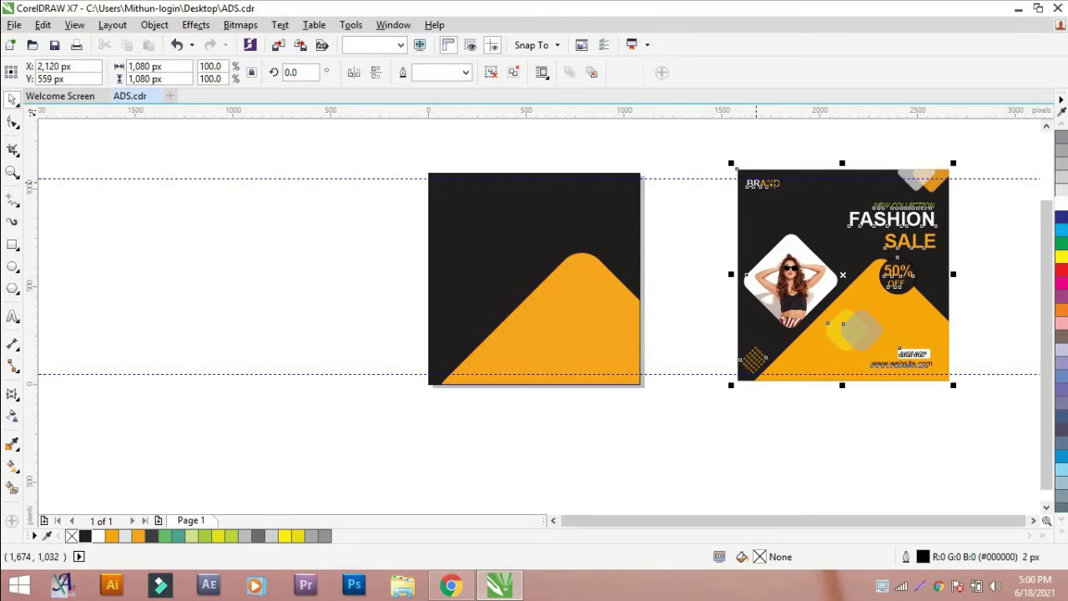
left_click(675, 222)
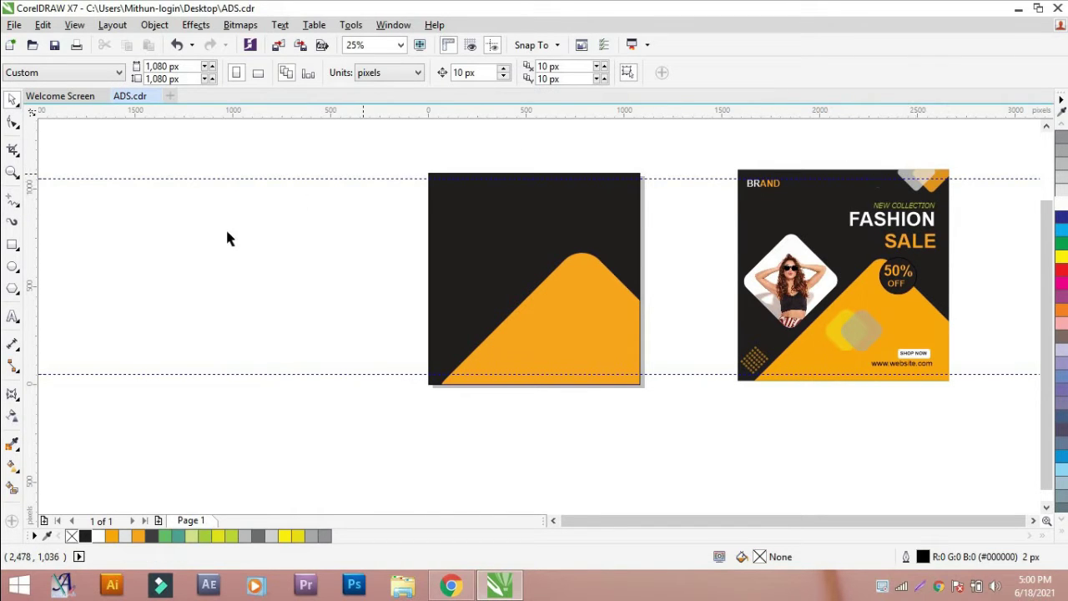
- Draw a rectangle about 384 by 364 px left of the black square and round its corners to about 72 px
key("F6")
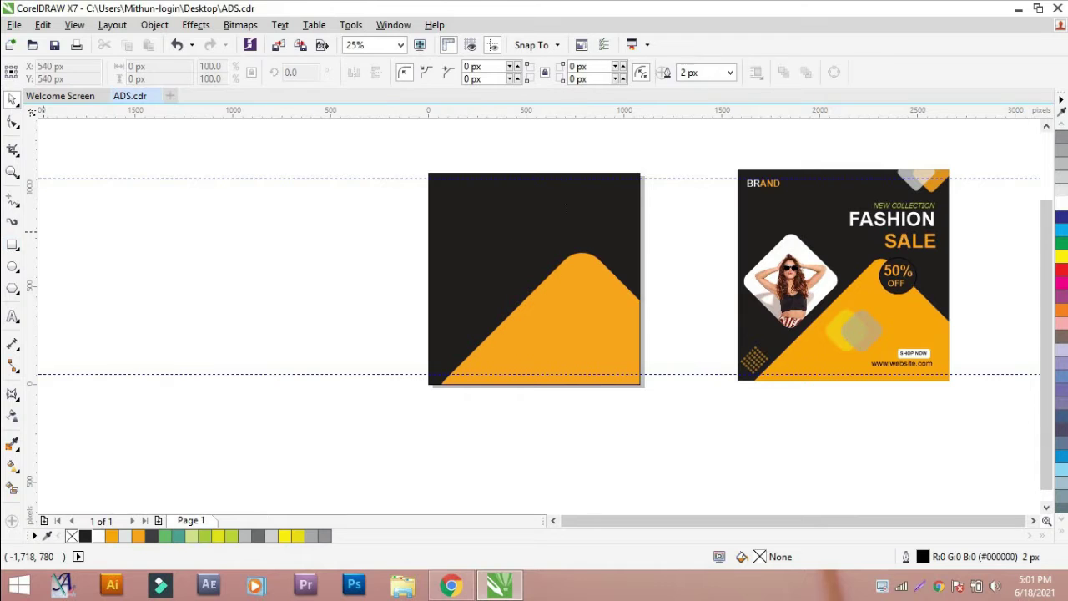
mouse_move(304, 216)
left_mouse_down()
mouse_move(350, 276)
mouse_move(380, 288)
left_mouse_up()
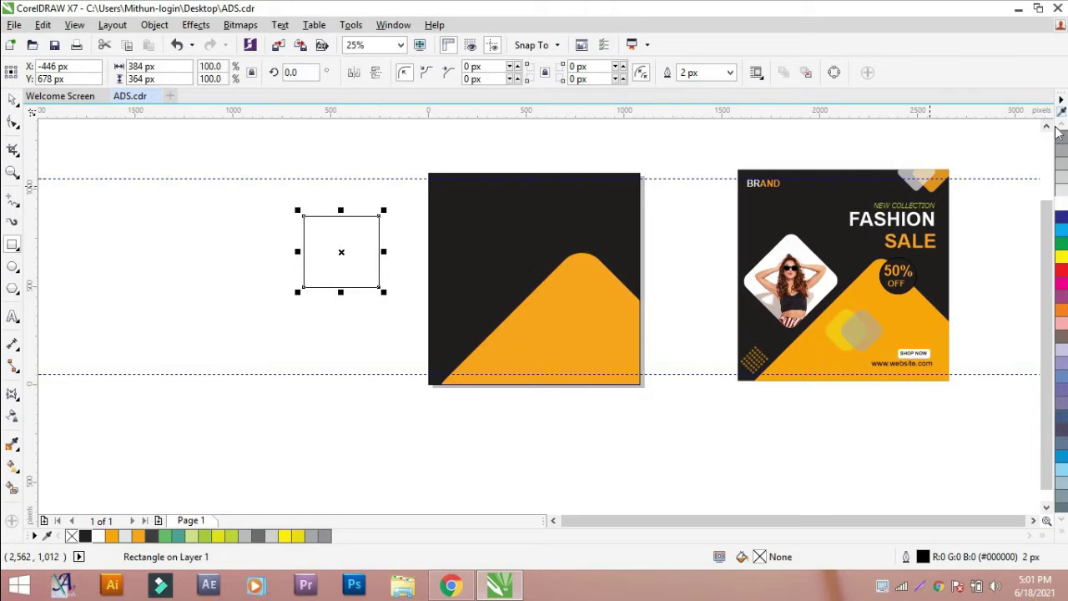
left_click(12, 99)
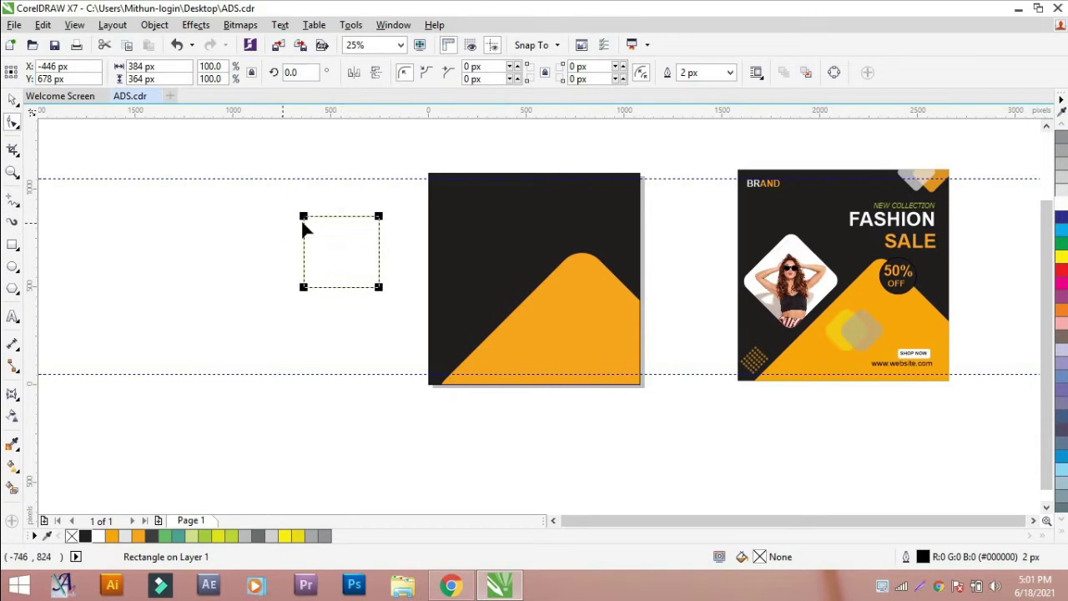
left_click_drag(305, 218, 320, 224)
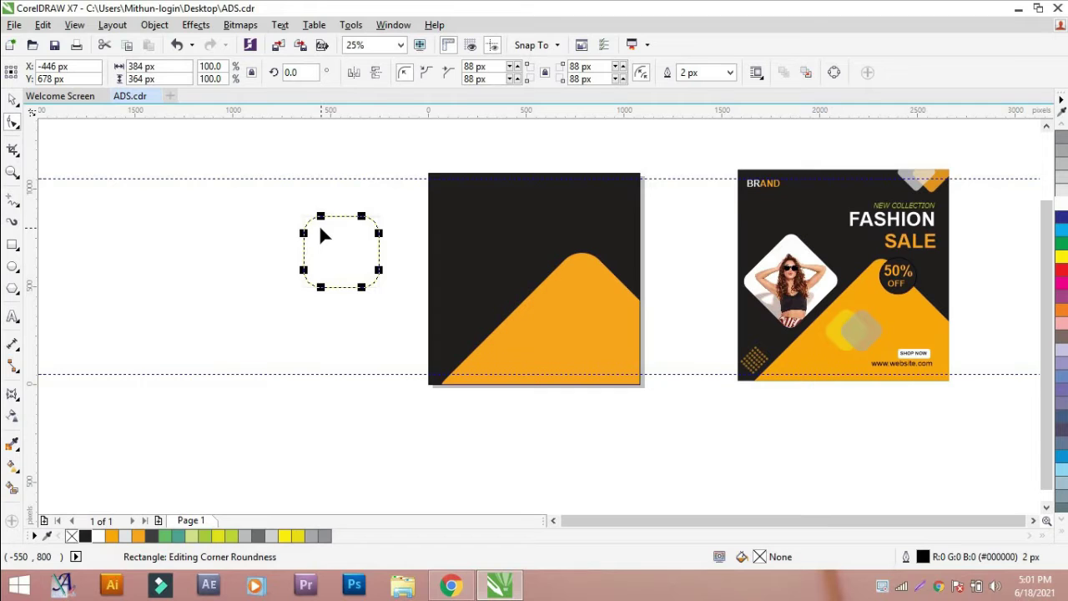
left_click(13, 100)
- Fill the small rounded rectangle with 20% black grey and remove its outline
left_click(1062, 175)
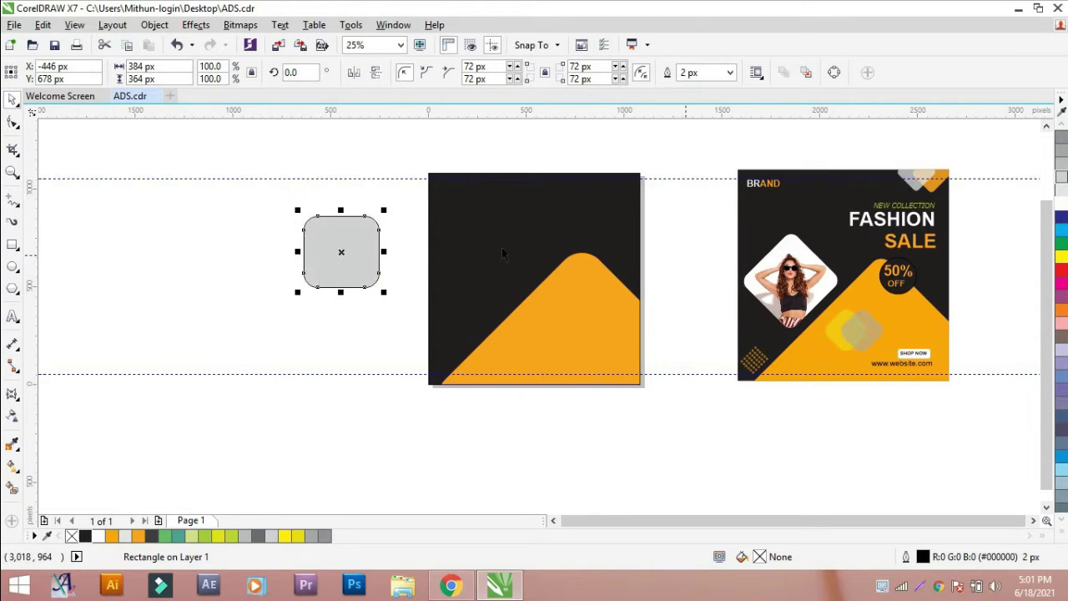
left_click(393, 237)
left_click(354, 237)
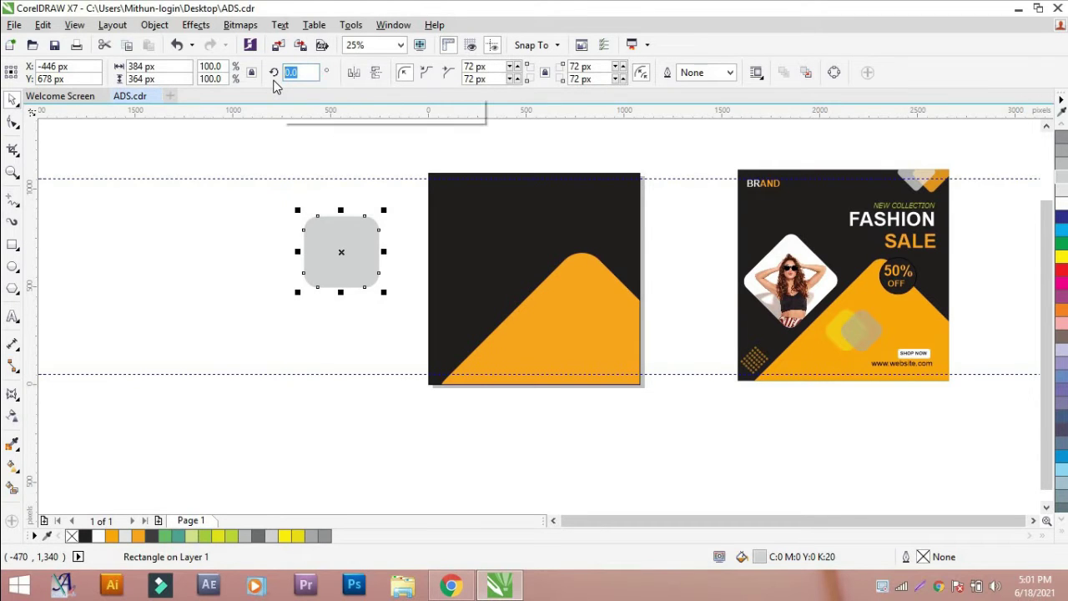
- Try rotating the grey rounded rectangle by 45 degrees and undo the rotation
type("45")
left_click(224, 270)
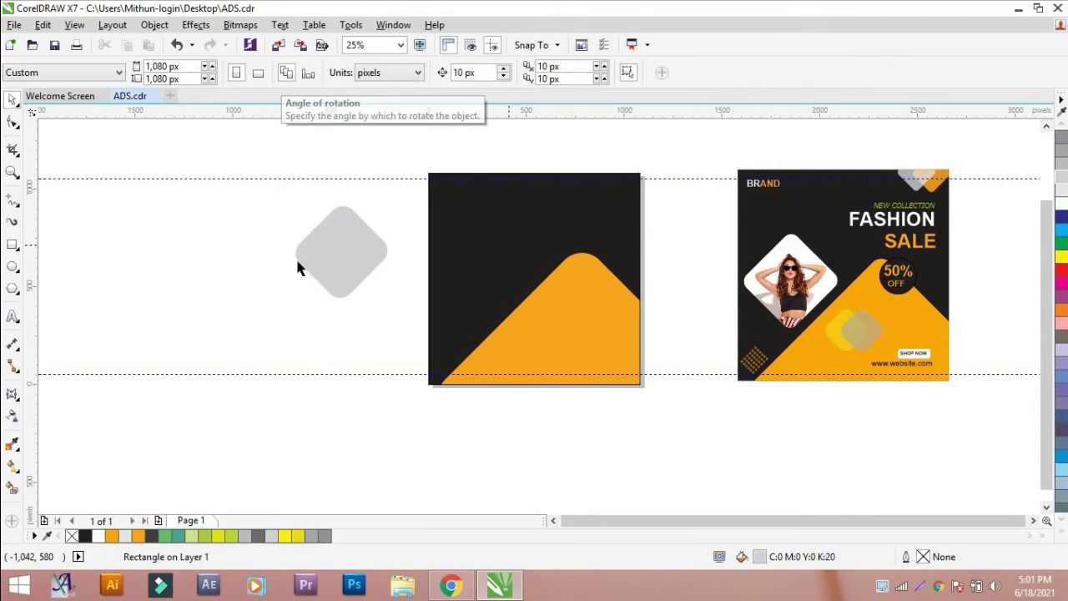
key("ctrl+z")
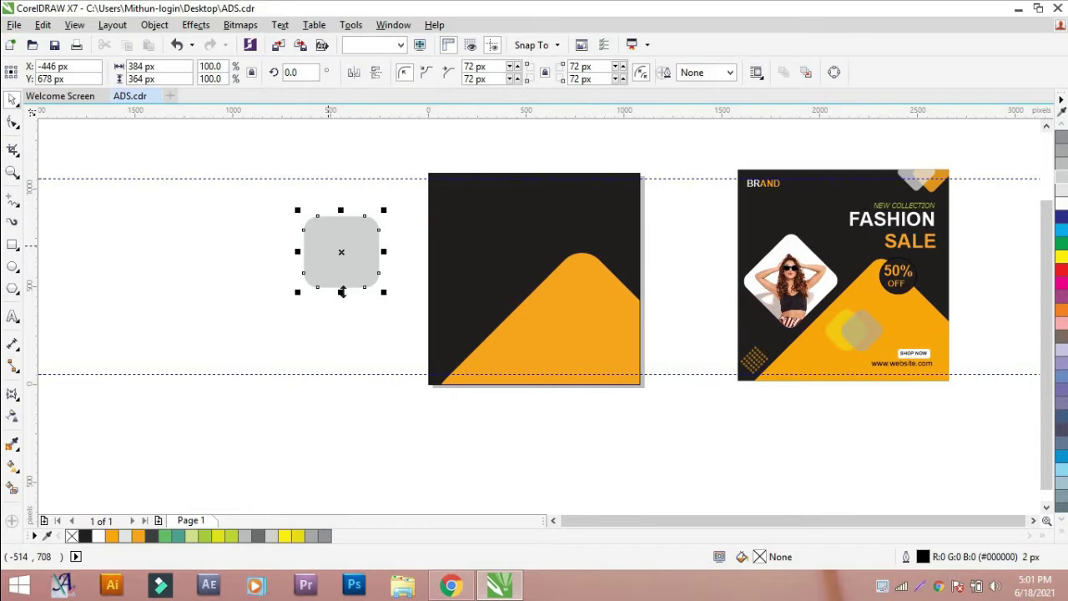
- Stretch the grey rounded rectangle to 384 by 384 px and rotate it by 45 degrees
left_click_drag(342, 296, 341, 301)
left_click(340, 322)
left_click(343, 274)
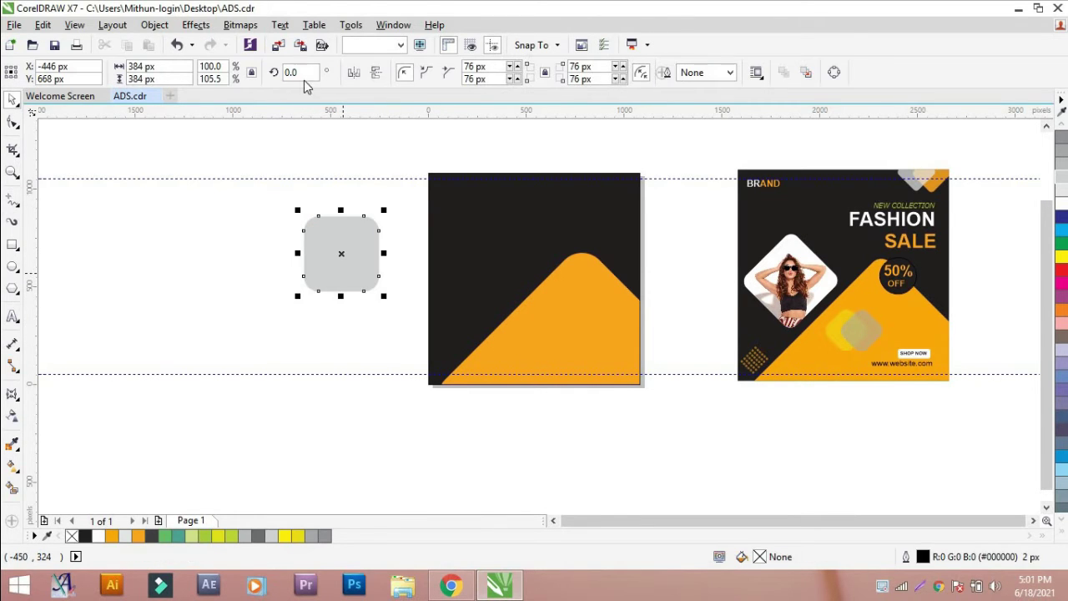
left_click_drag(302, 73, 265, 75)
type("45")
key("Return")
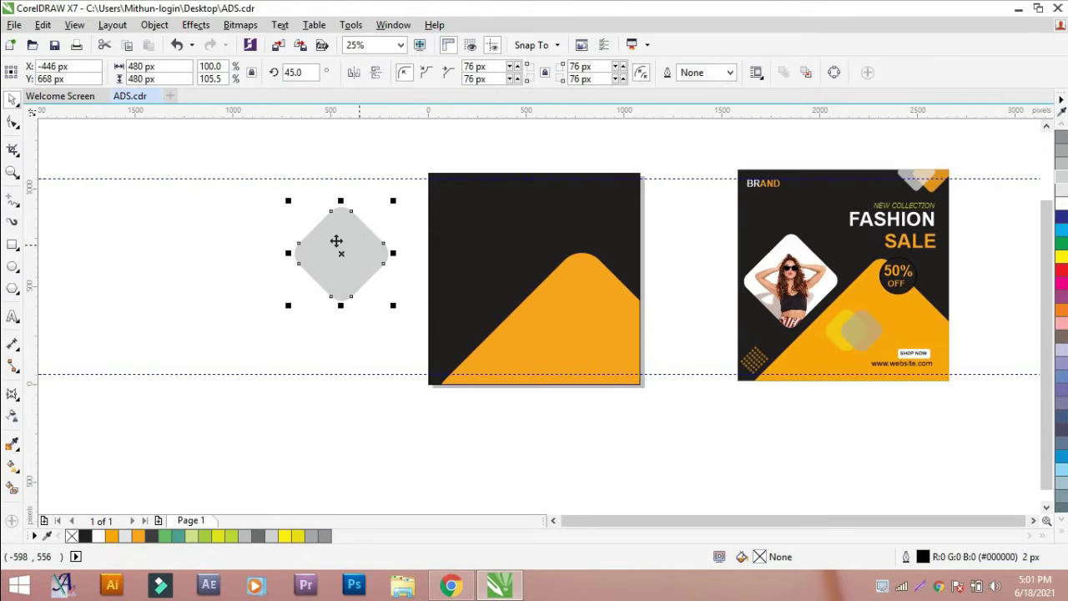
- Move the grey diamond onto the black square's upper-right corner and scale it down to about 244 px
left_click_drag(396, 202, 601, 168)
scroll(606, 177, "up", 2)
scroll(606, 177, "up", 2)
left_click_drag(587, 208, 523, 215)
scroll(543, 211, "down", 3)
scroll(543, 212, "up", 1)
left_click_drag(598, 146, 582, 162)
- Duplicate the grey diamond to the right, at about X 986, Y 1,010 px
left_click_drag(543, 202, 606, 211)
scroll(537, 212, "down", 1)
scroll(537, 213, "up", 1)
right_click(606, 210)
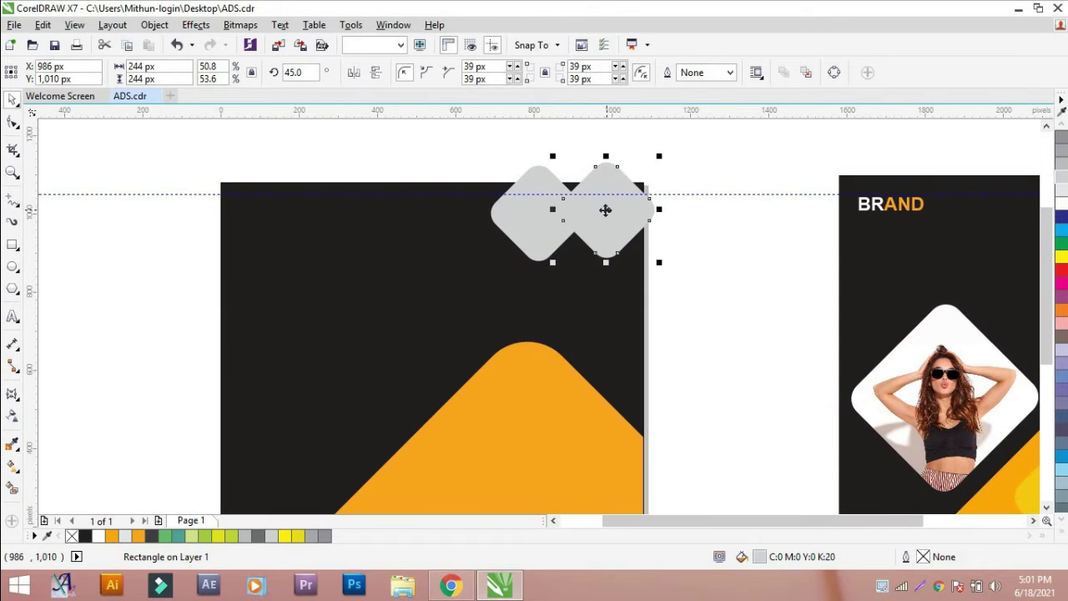
- Sample the orange of the sample design's corner diamond and fill the duplicated diamond with it
scroll(605, 210, "down", 1)
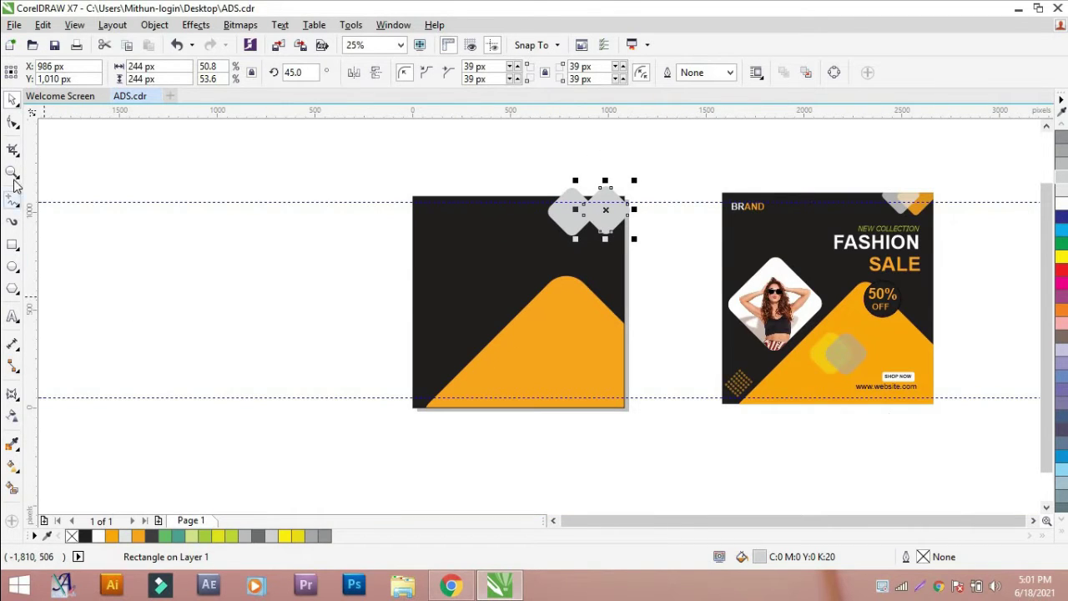
left_click(12, 444)
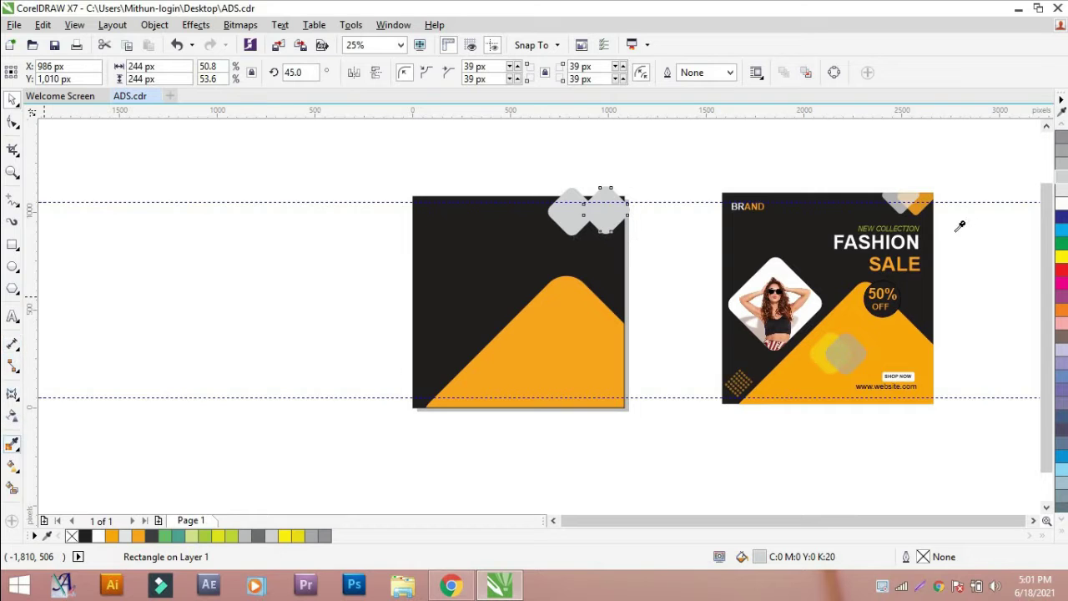
left_click(926, 198)
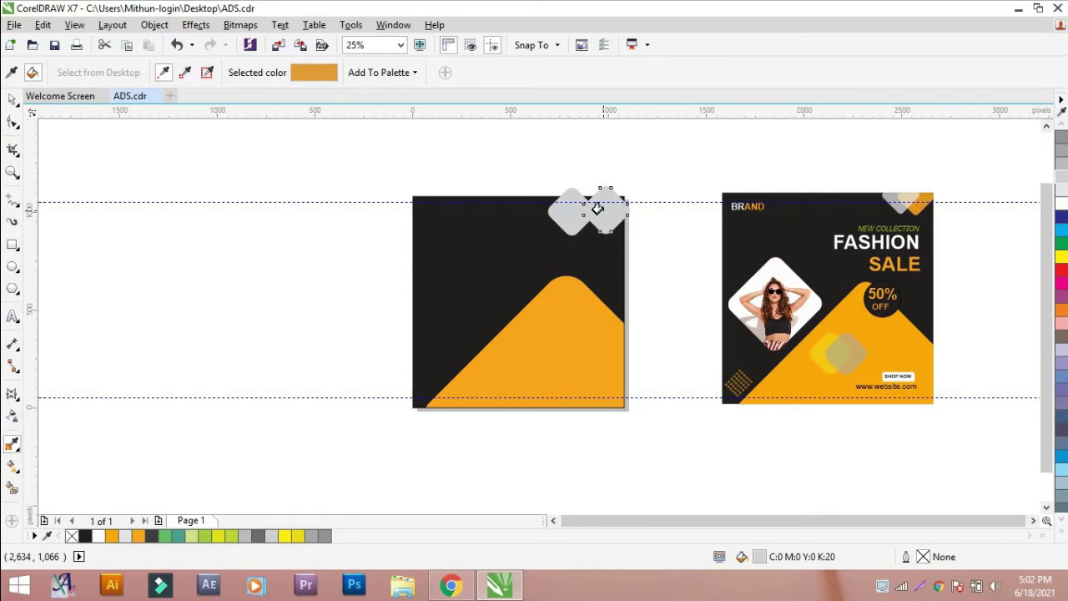
left_click(598, 208)
left_click(10, 102)
left_click(123, 131)
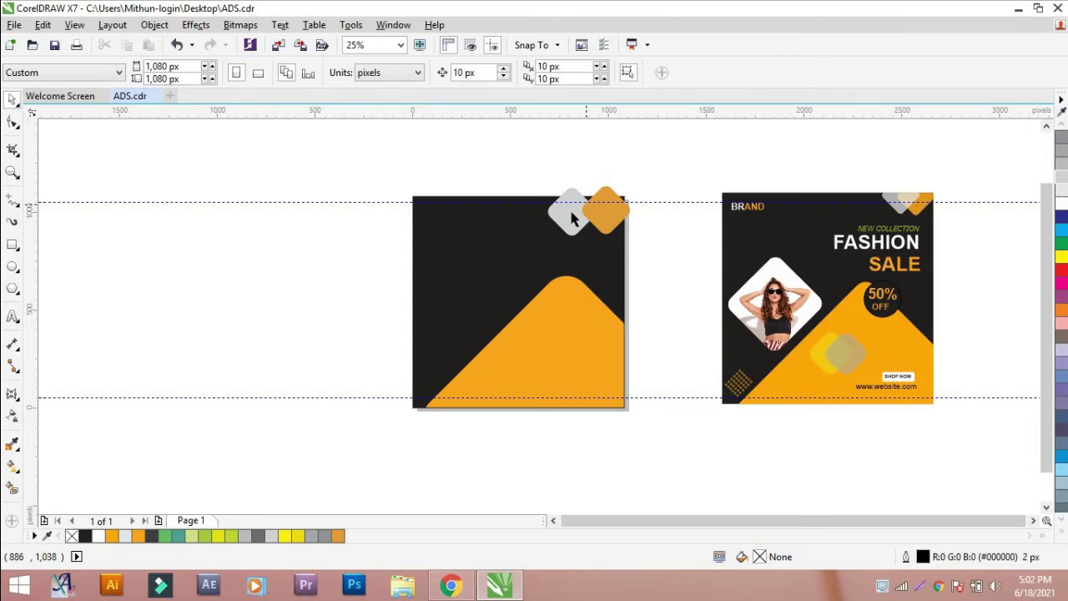
- Bring the grey corner diamond to the front of the page
left_click(562, 211)
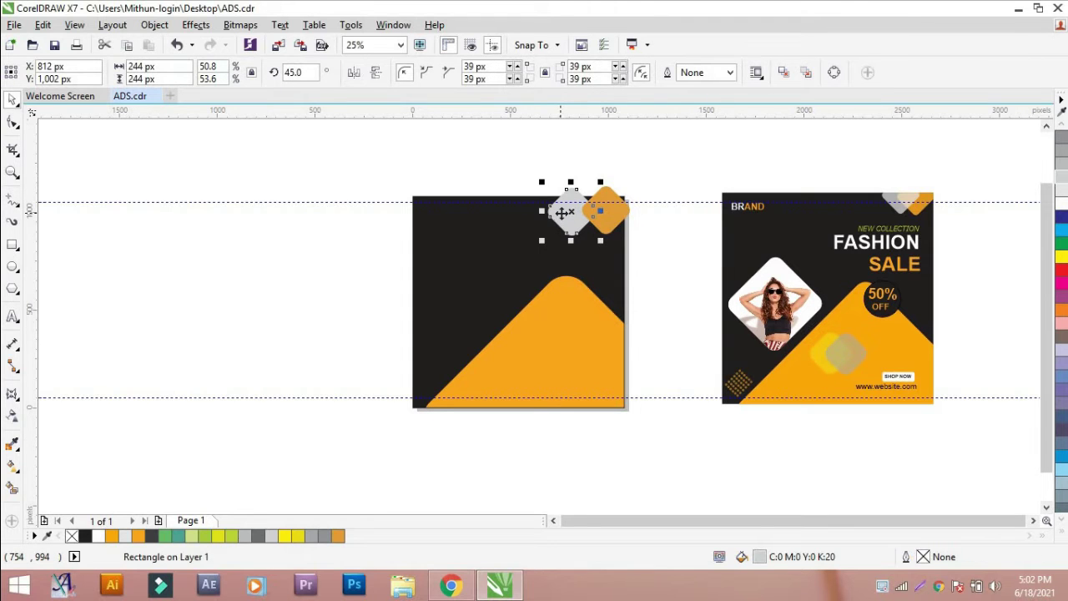
scroll(563, 213, "up", 1)
right_click(576, 216)
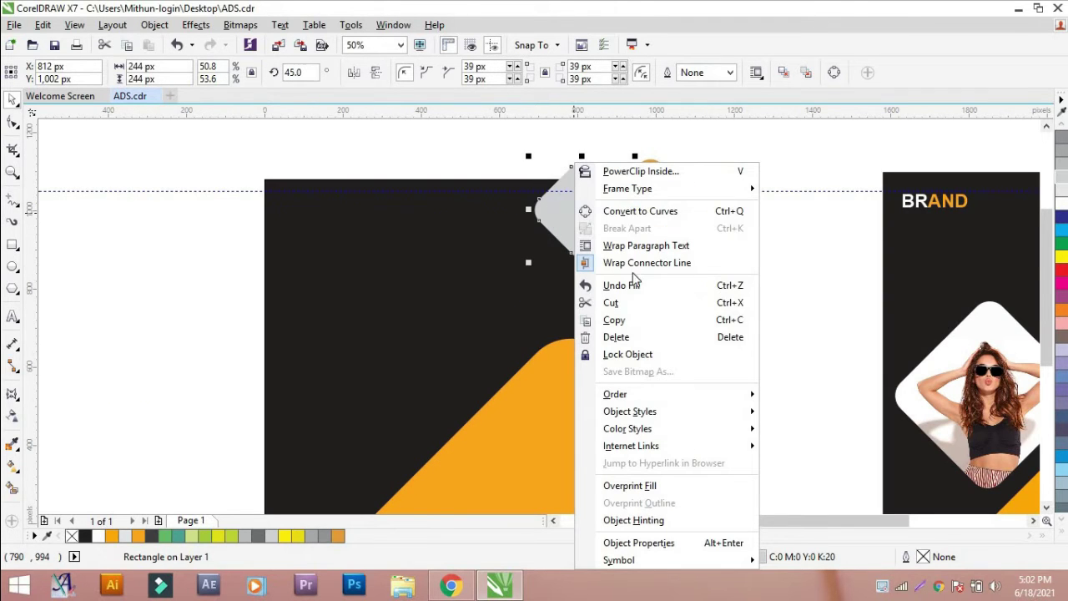
mouse_move(632, 396)
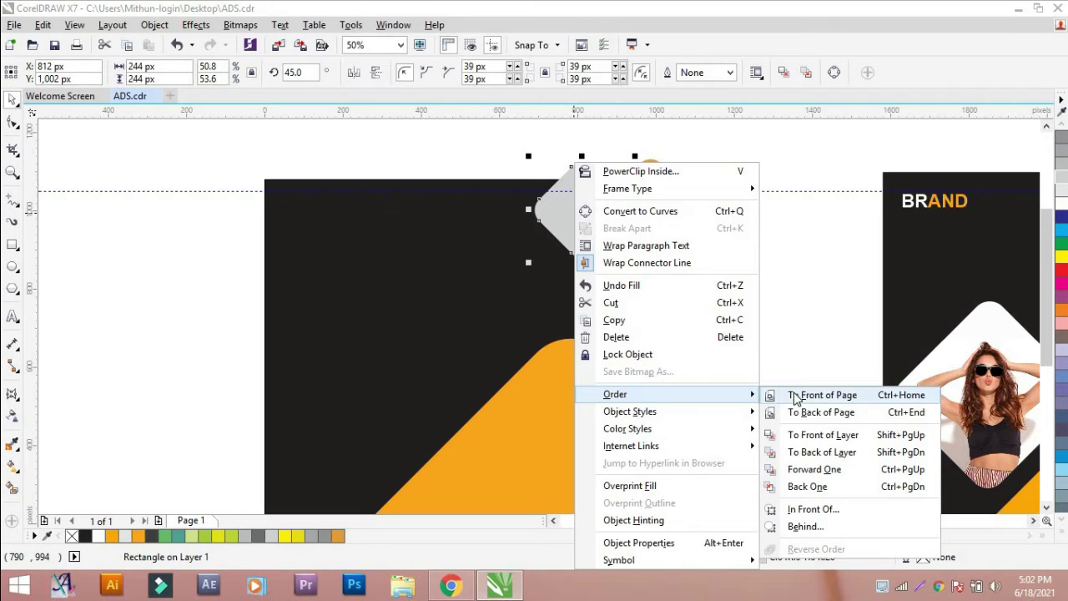
left_click(821, 395)
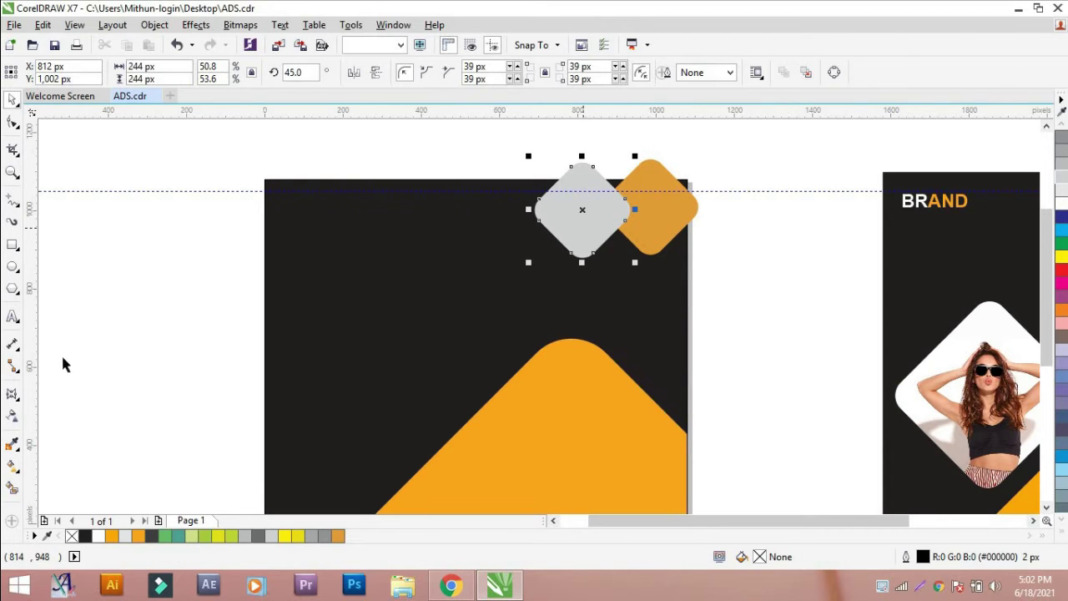
- Apply uniform transparency to the grey corner diamond and set the orange corner diamond's transparency to 35
left_click(14, 420)
left_click_drag(548, 282, 559, 279)
left_click(660, 216)
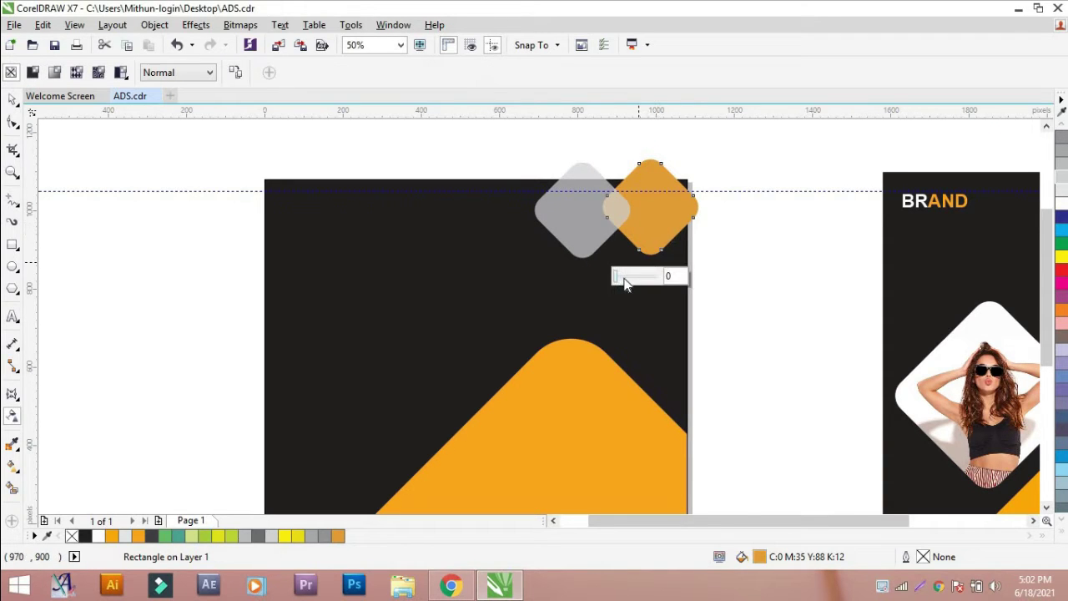
left_click_drag(621, 280, 630, 278)
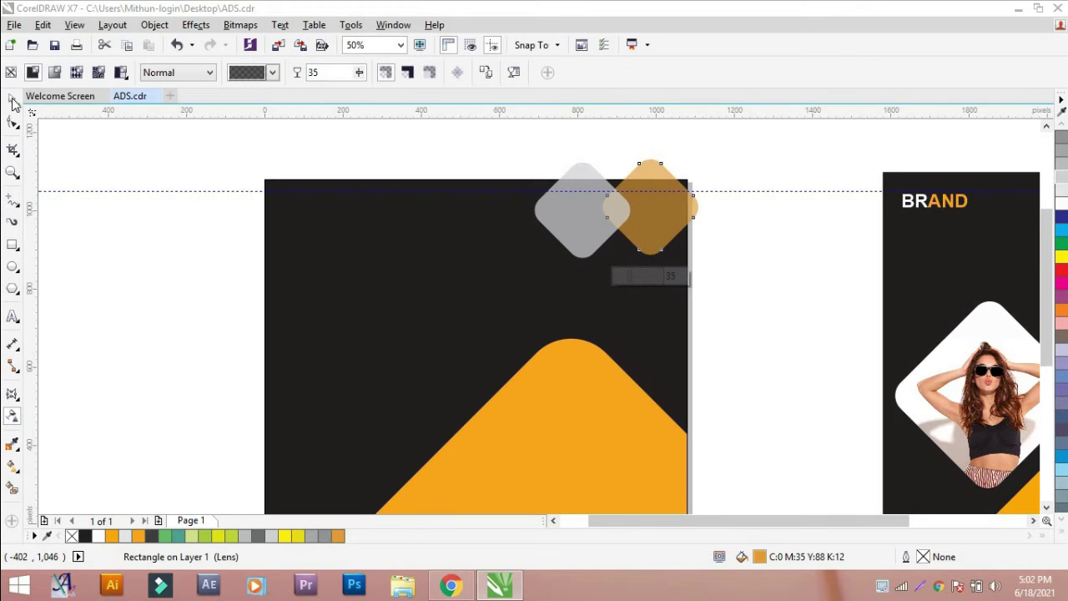
key("space")
- Reduce the orange corner diamond's transparency to about 19
scroll(652, 270, "down", 1)
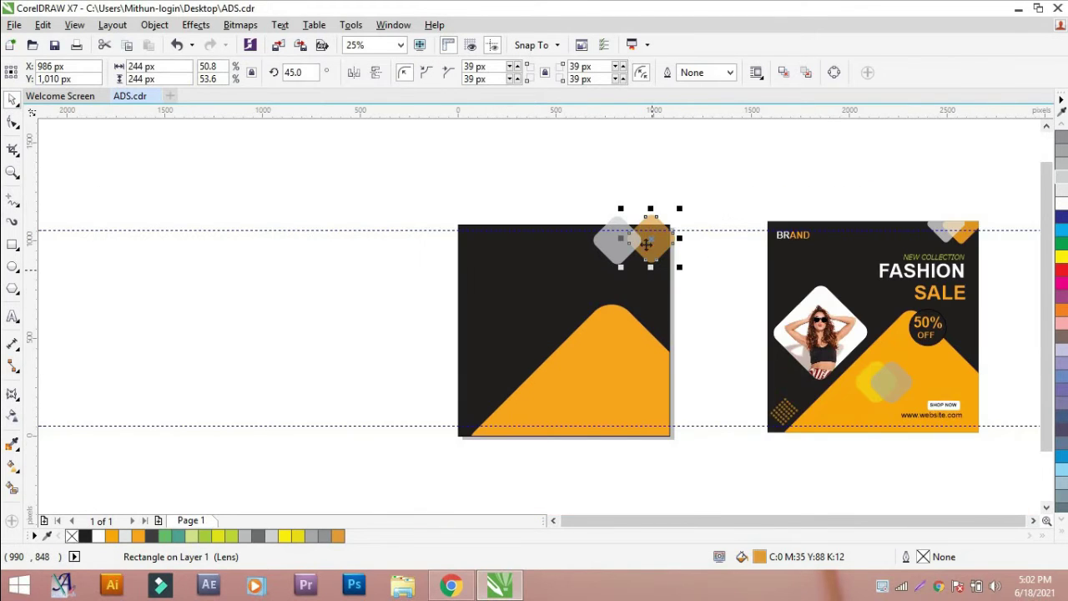
scroll(675, 274, "up", 1)
left_click(678, 276)
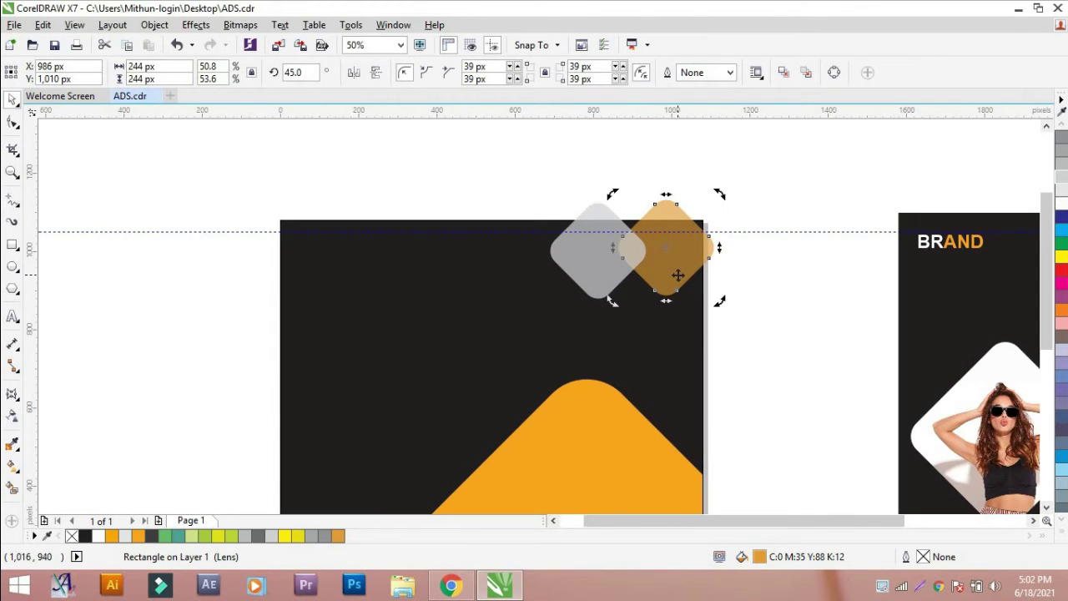
left_click(13, 414)
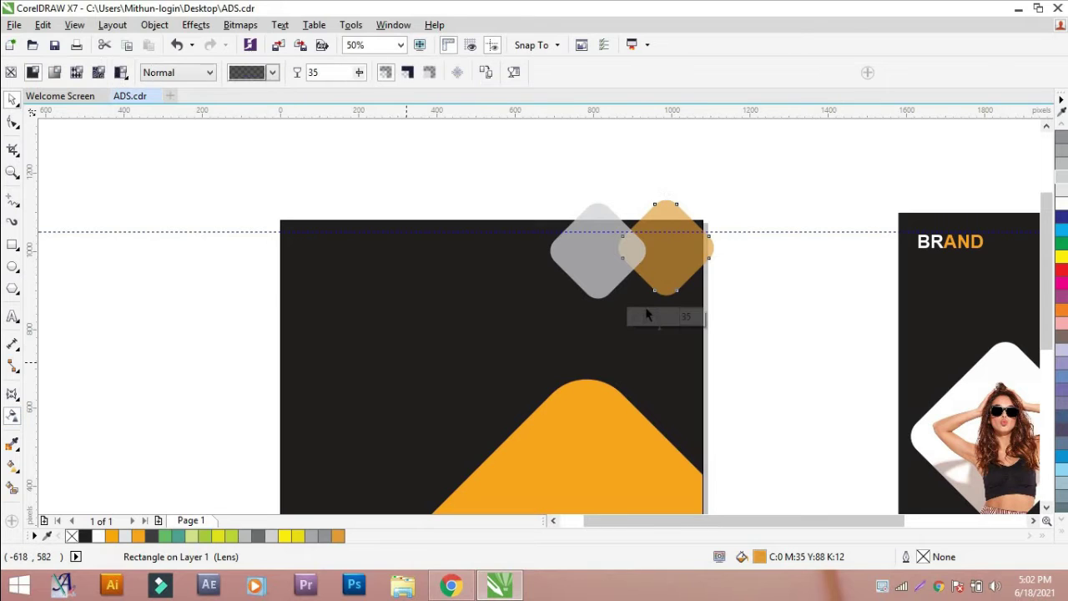
left_click_drag(642, 320, 636, 323)
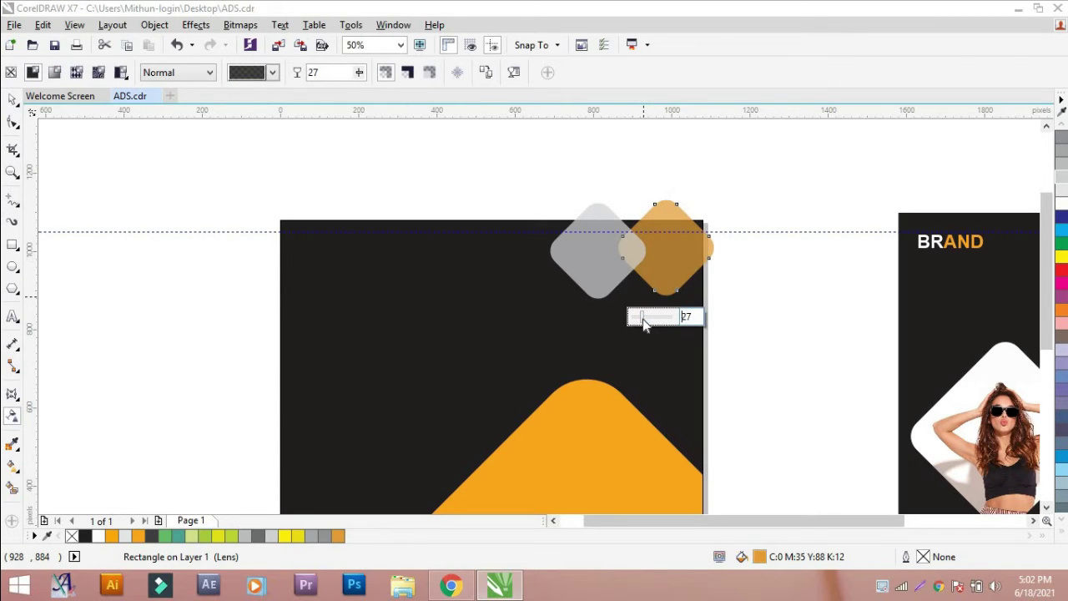
left_click(636, 318)
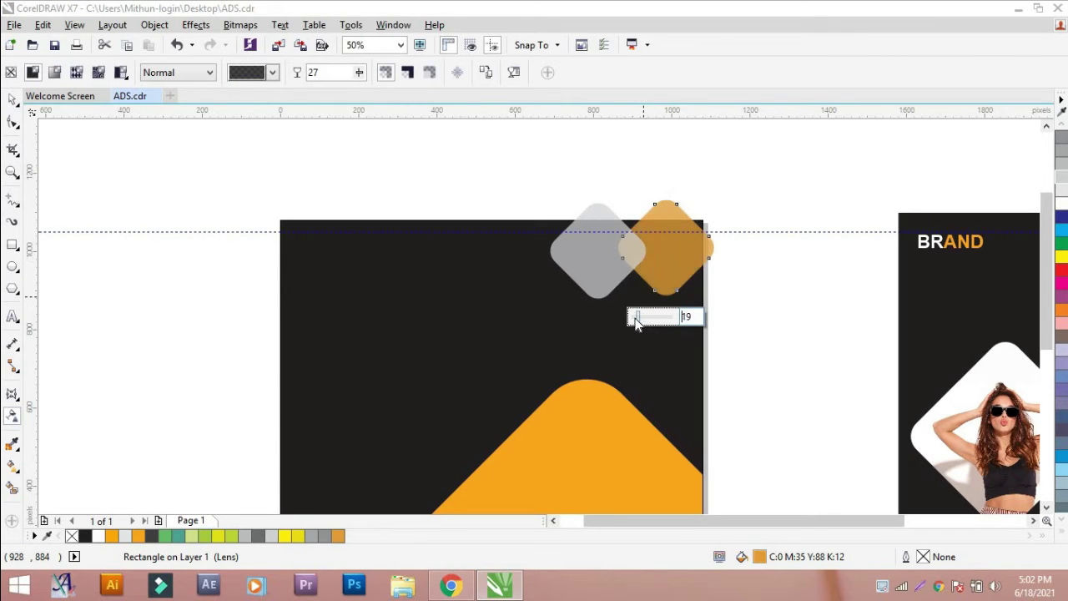
key("space")
- Move the grey diamond over the orange one, to about X 886, Y 1,004 px
left_click(596, 253)
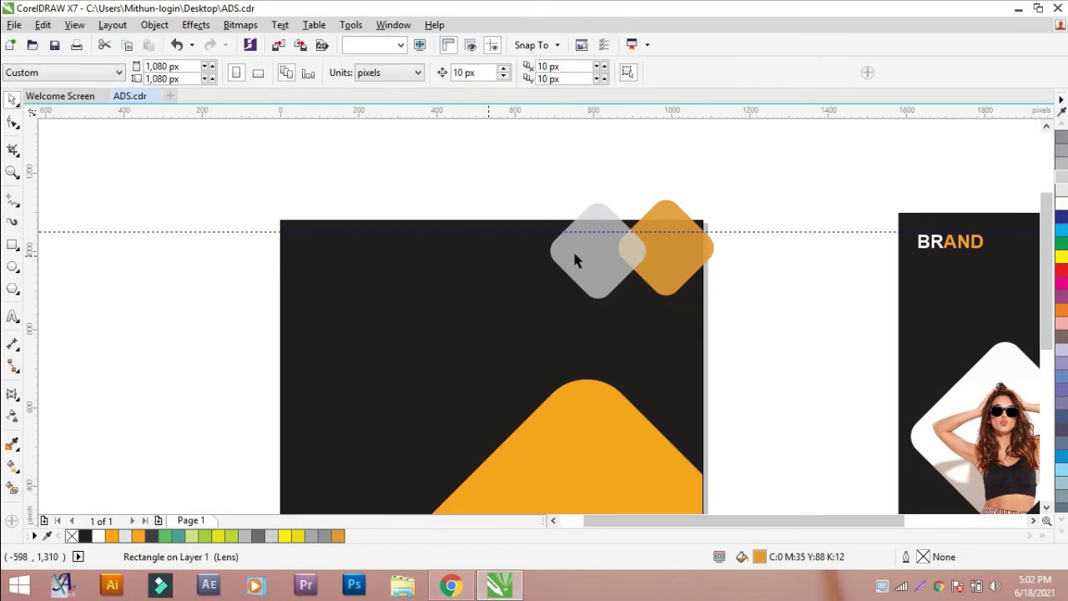
left_click_drag(606, 259, 627, 249)
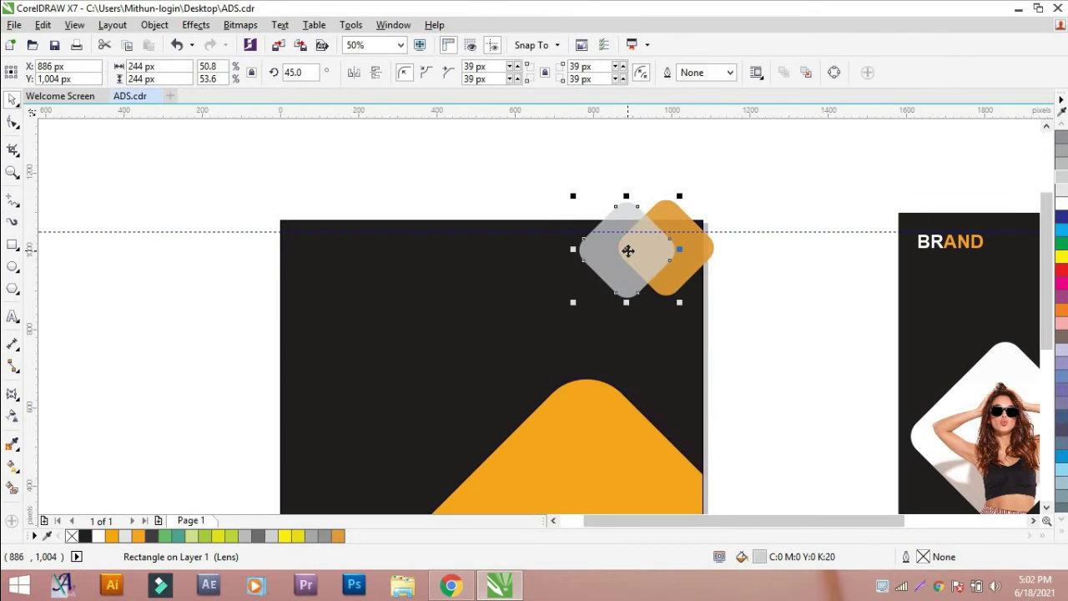
left_click(622, 178)
- PowerClip the grey and orange corner diamonds inside the black square
left_click_drag(557, 164, 731, 334)
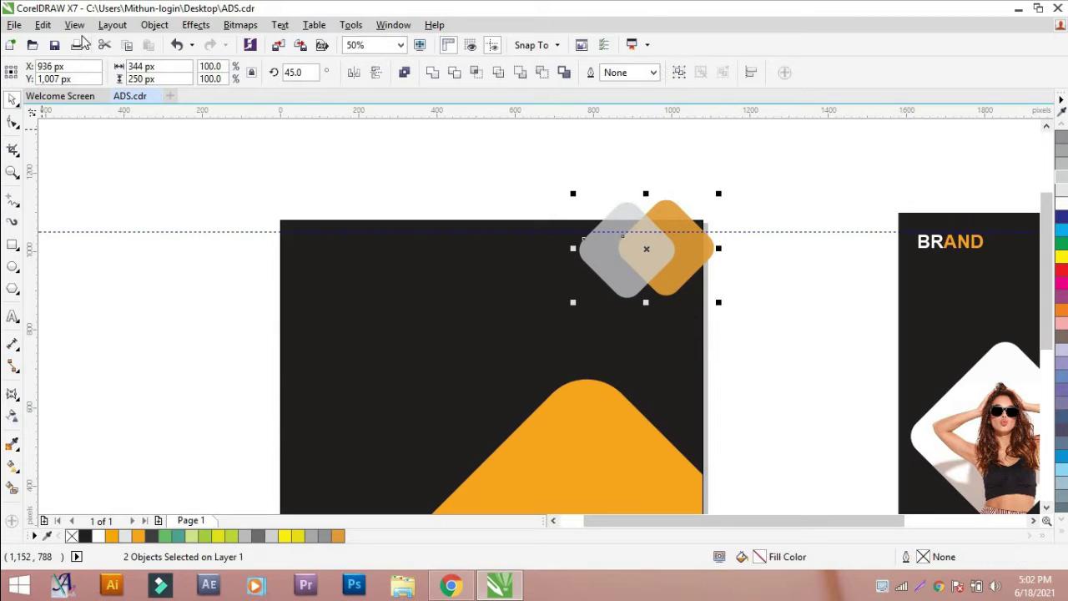
left_click(154, 24)
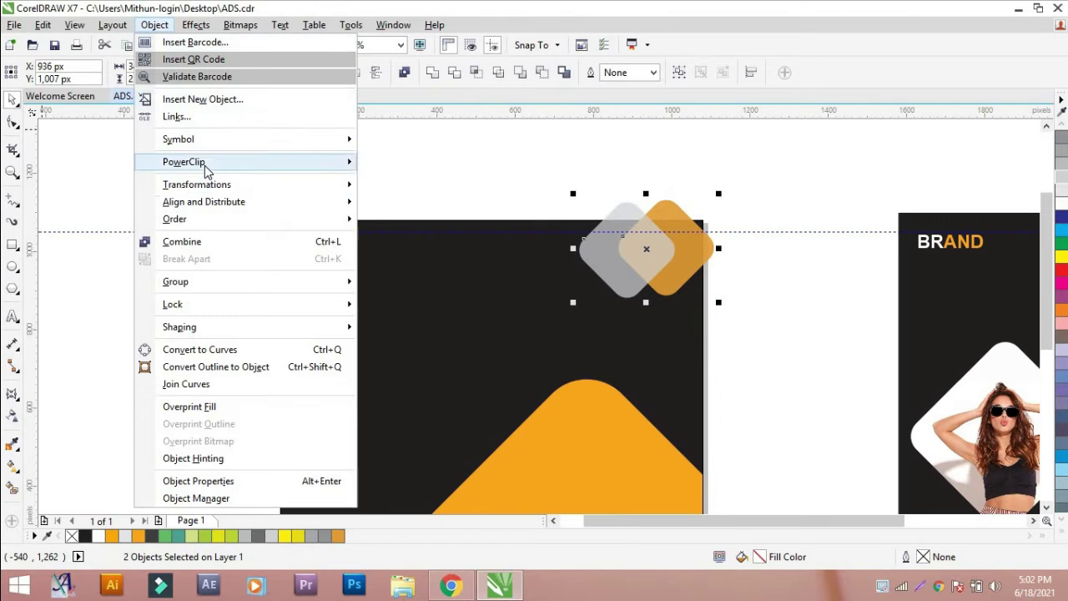
mouse_move(198, 162)
left_click(396, 161)
left_click(530, 258)
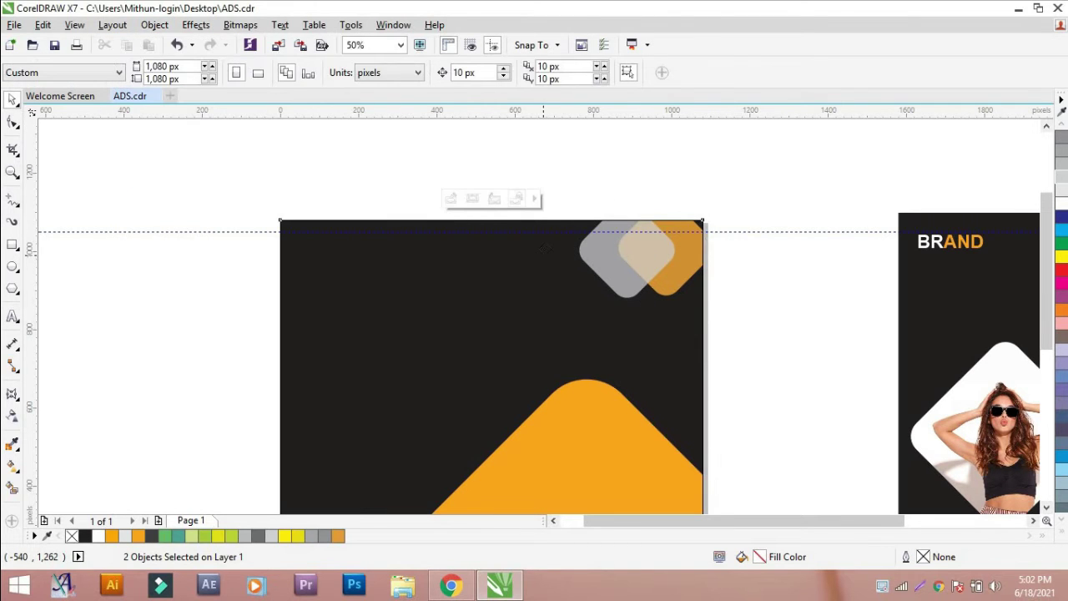
left_click(572, 178)
- Try to select the two corner diamonds inside the black square's PowerClip for repositioning
left_click(557, 271)
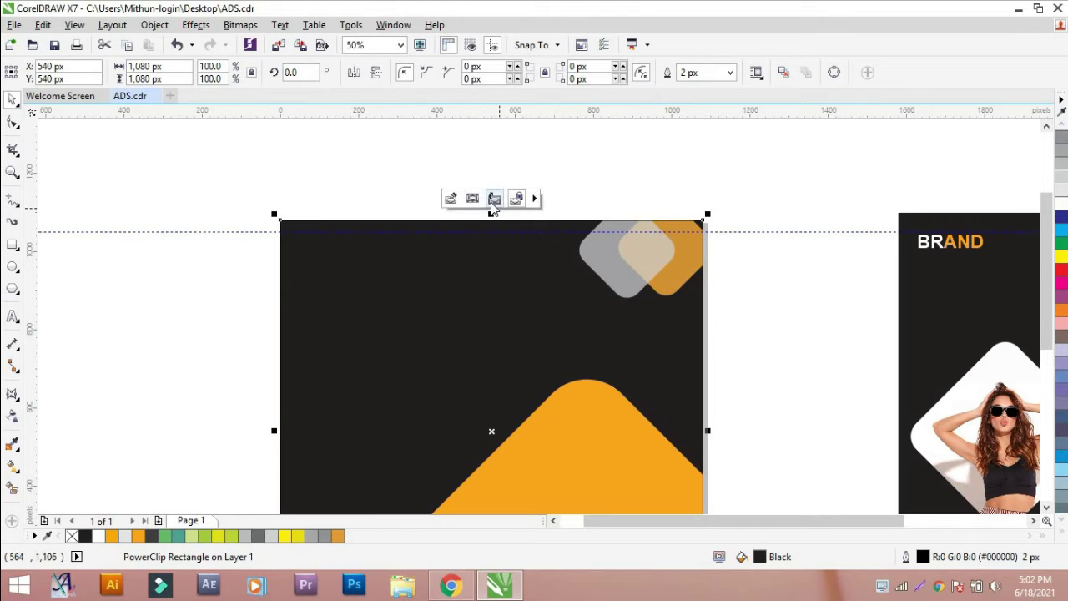
double_click(550, 266)
left_click(605, 198, "ctrl")
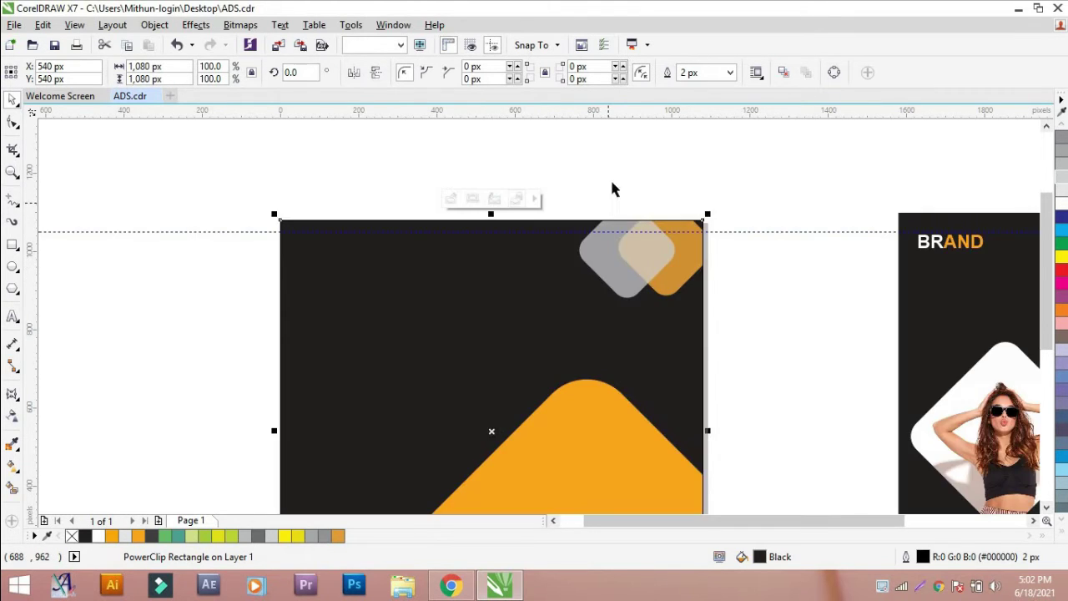
double_click(520, 267)
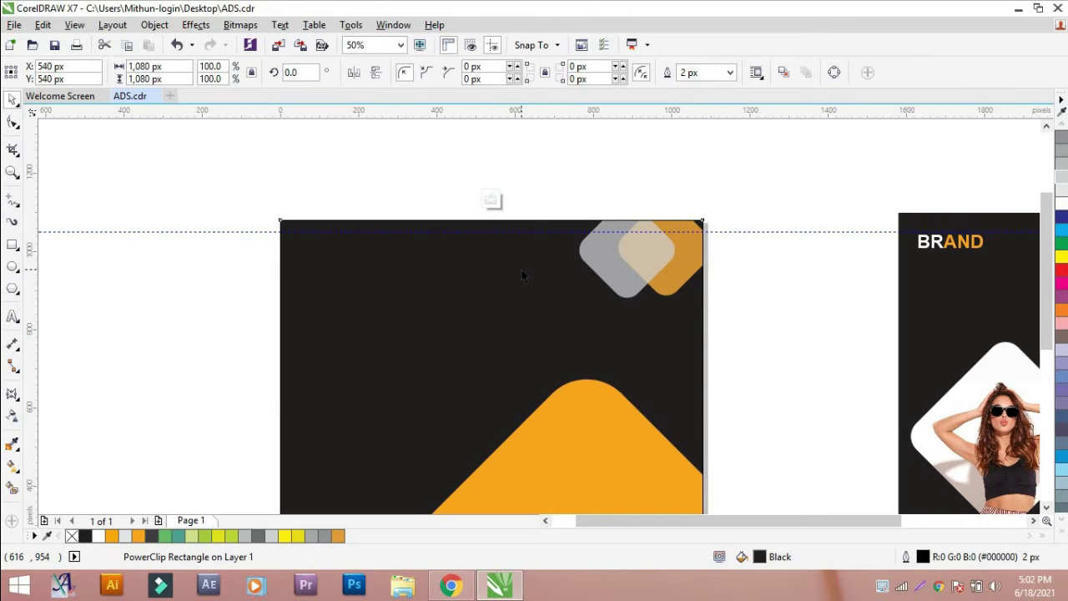
left_click(599, 309)
left_click(556, 285)
left_click(555, 285, "ctrl")
left_click(660, 184)
left_click_drag(532, 201, 746, 369)
- Extract the black square's PowerClip contents and move the two corner diamonds to about X 952, Y 1,051 px
left_click(663, 323)
right_click(663, 323)
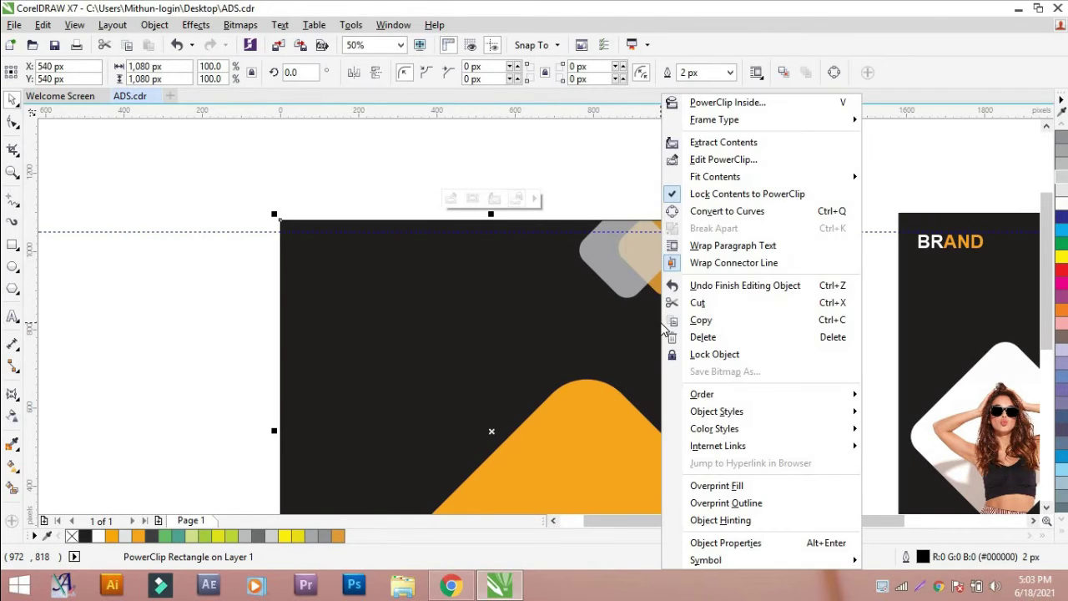
left_click(715, 143)
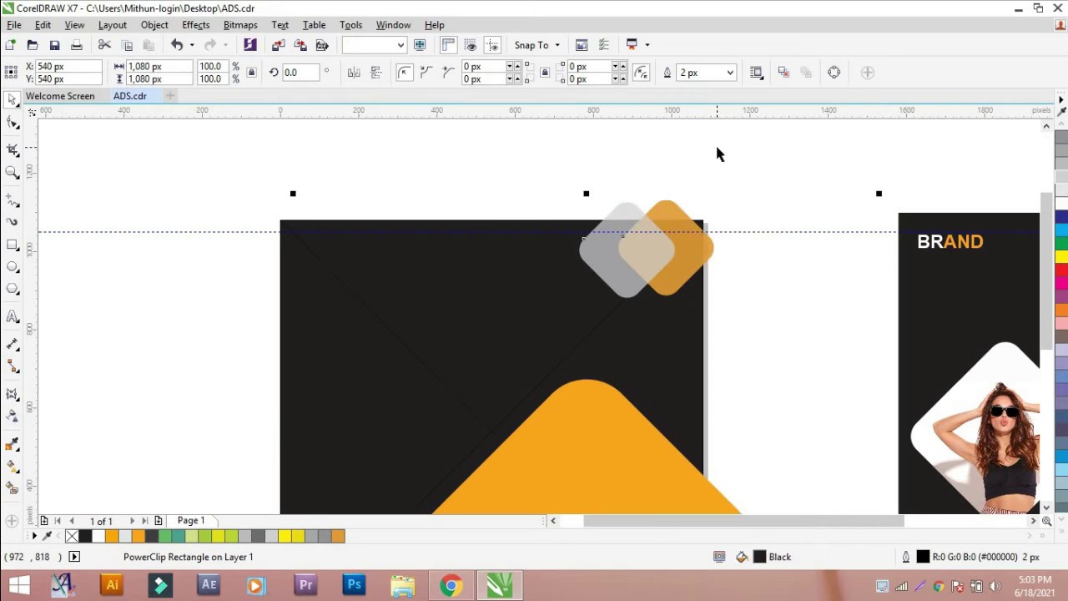
left_click_drag(538, 172, 739, 338)
left_click_drag(666, 220, 671, 203)
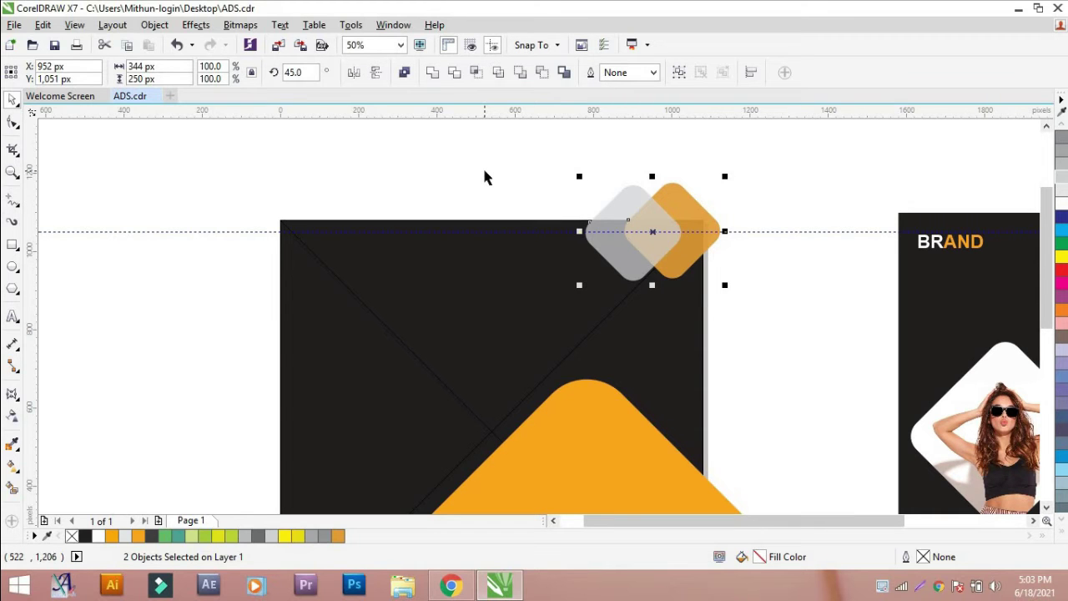
- Place the two repositioned corner diamonds inside the black square as a PowerClip
scroll(483, 175, "down", 1)
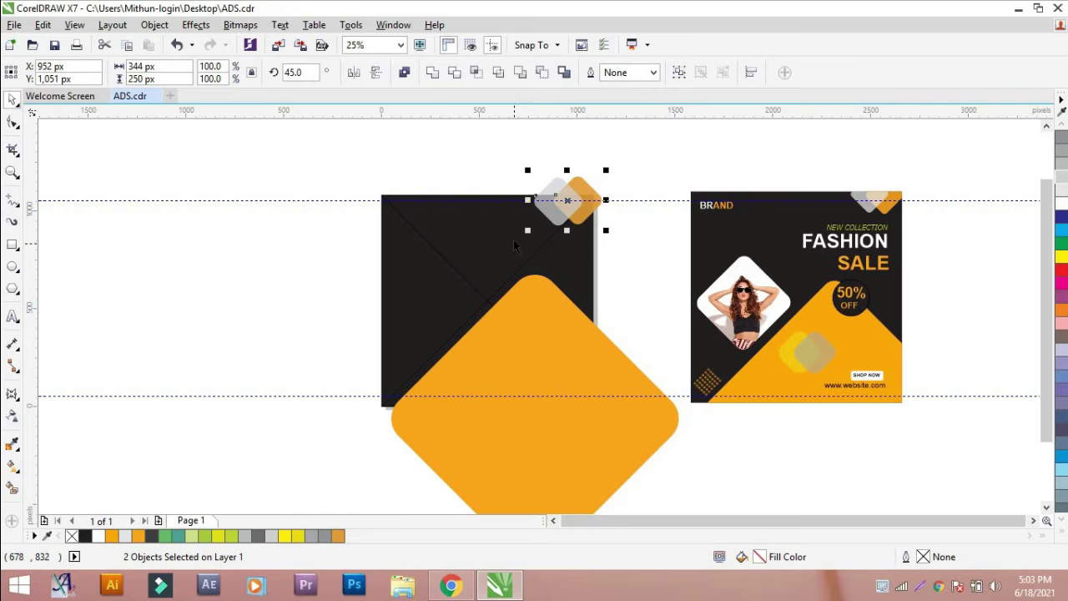
left_click(153, 24)
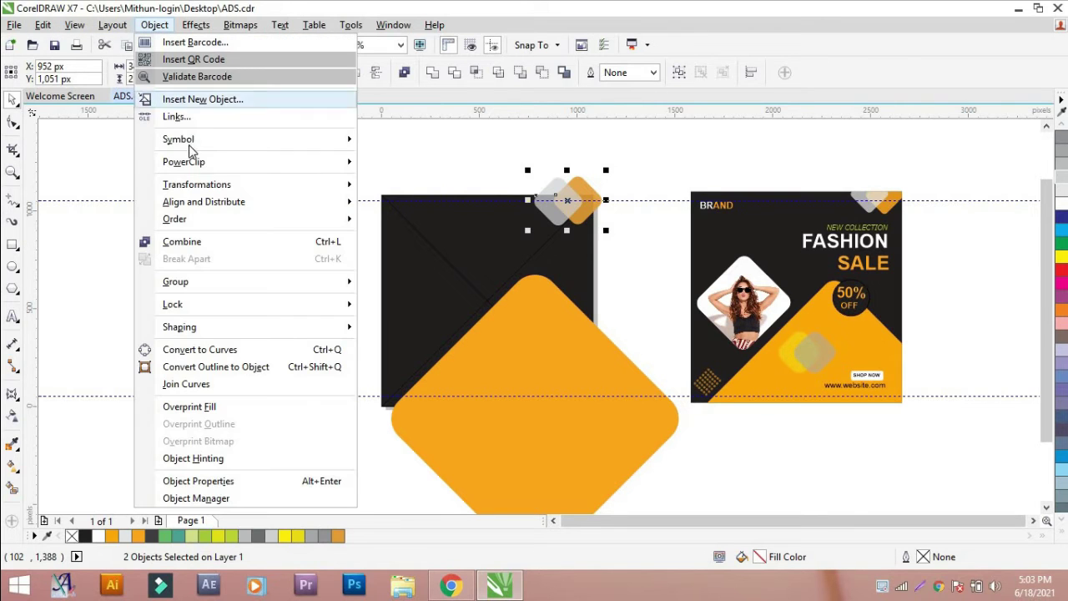
mouse_move(193, 164)
left_click(428, 165)
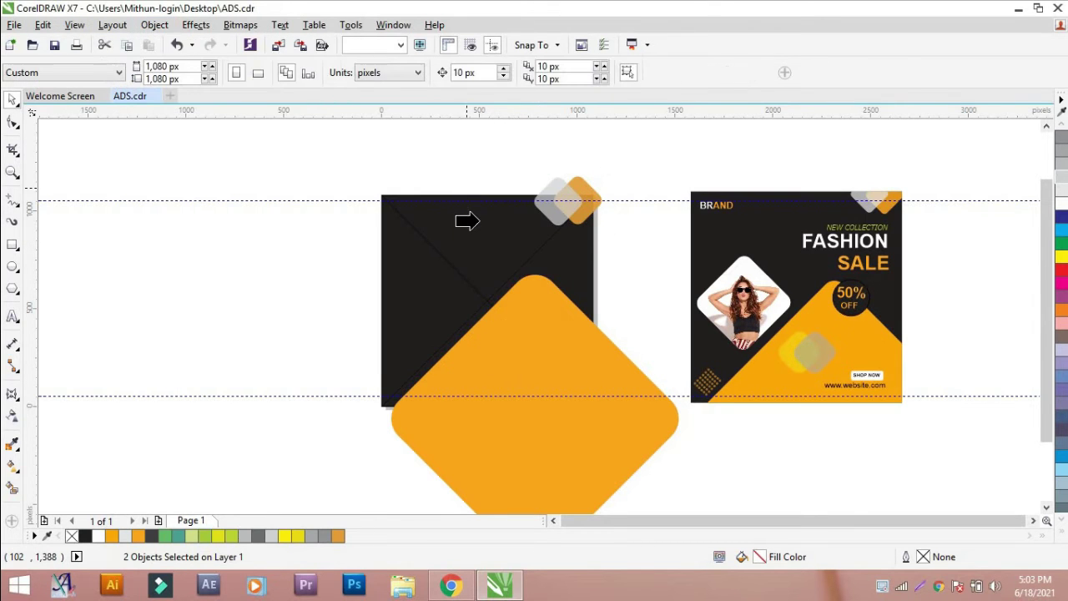
left_click(470, 223)
left_click(480, 161)
- PowerClip the large orange diamond inside the black square
left_click(518, 317)
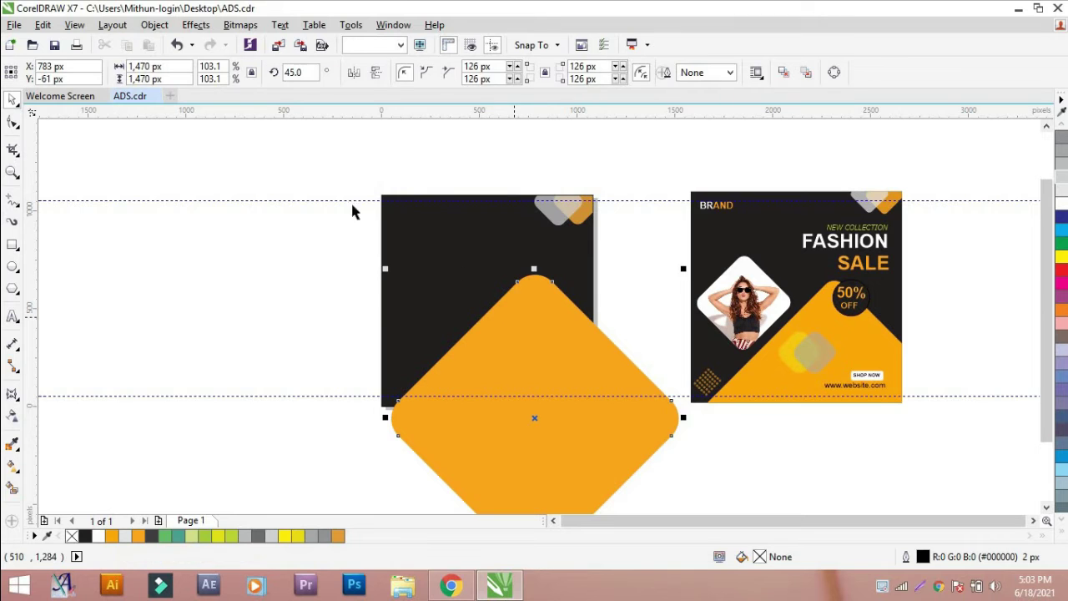
left_click(157, 26)
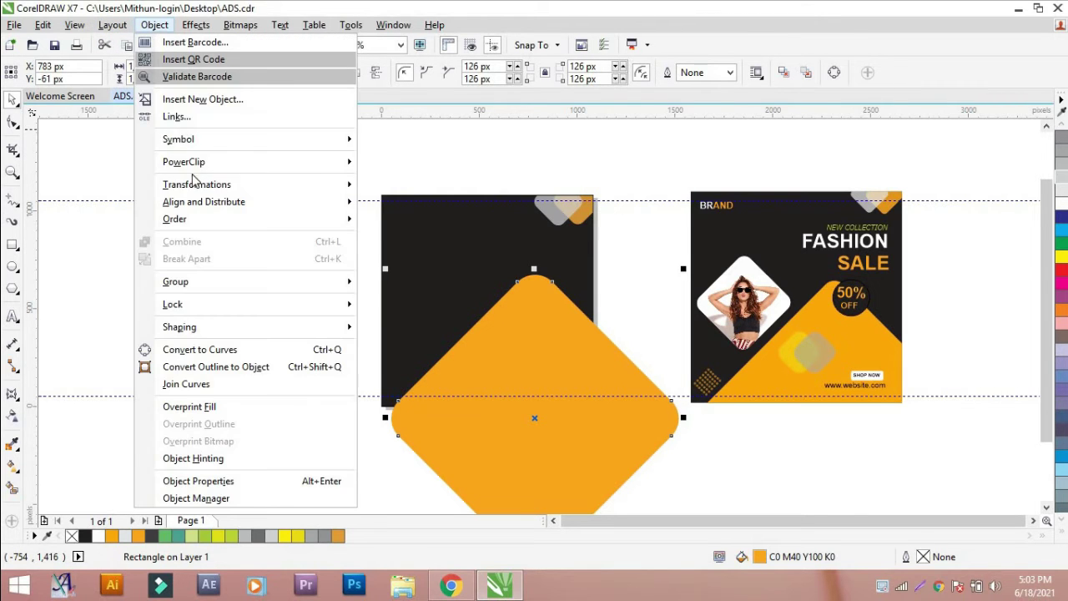
mouse_move(206, 162)
left_click(409, 163)
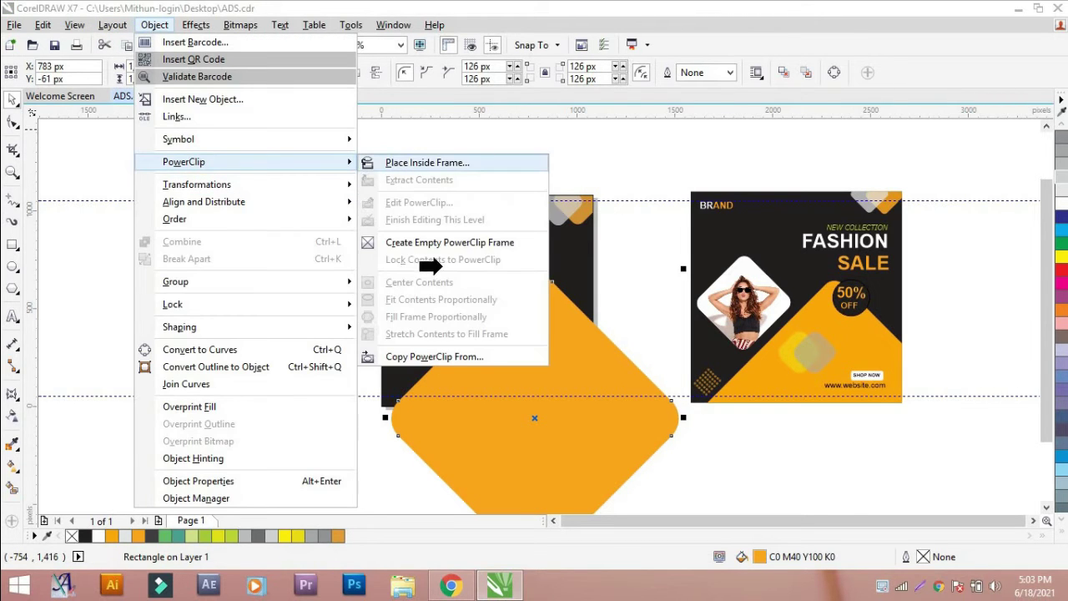
left_click(429, 268)
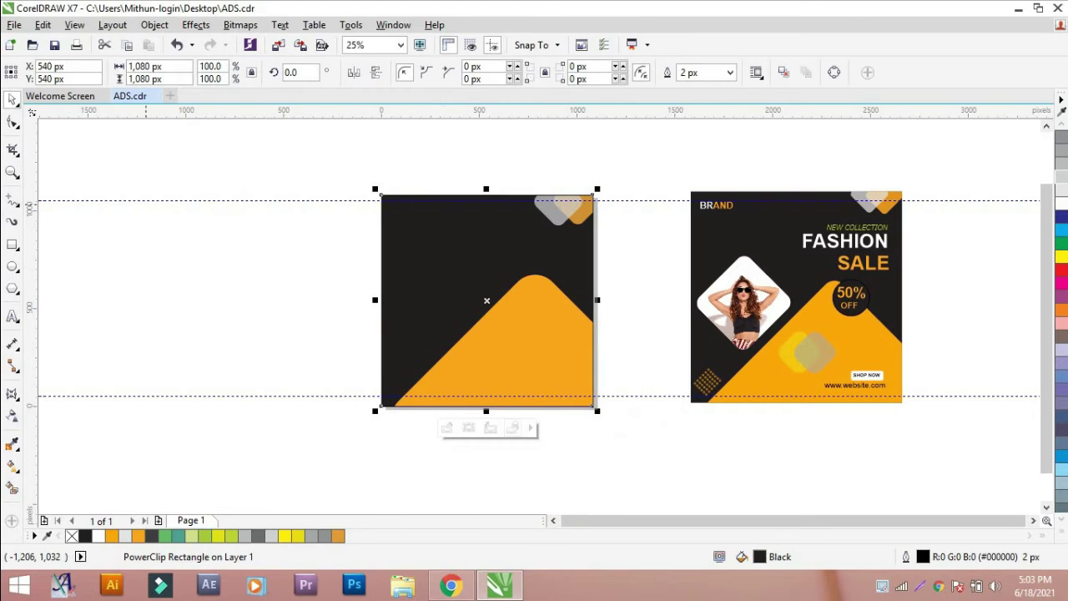
left_click(142, 138)
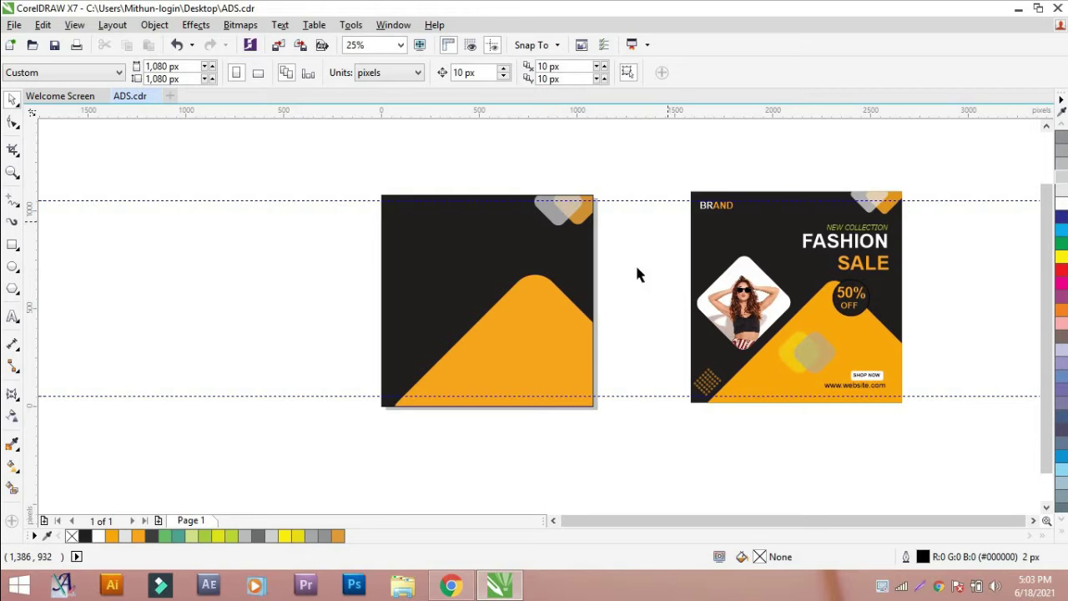
- Ungroup the sample design and copy its NEW COLLECTION and FASHION SALE texts onto the black square's upper right area
left_click(838, 241)
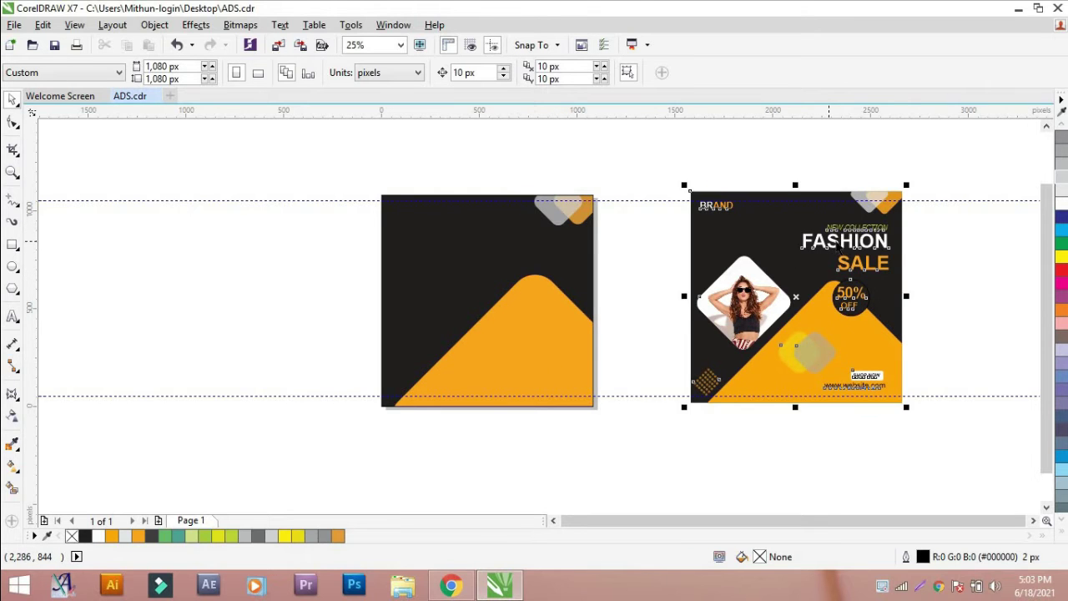
right_click(838, 243)
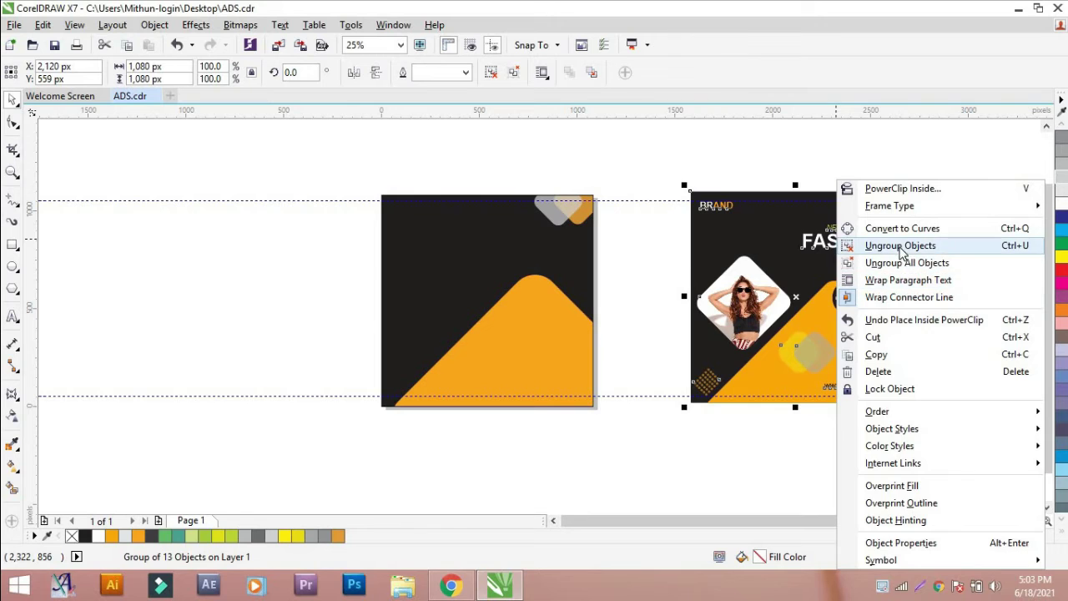
left_click(935, 244)
left_click(945, 232)
left_click_drag(940, 211, 801, 285)
left_click_drag(854, 239, 551, 243)
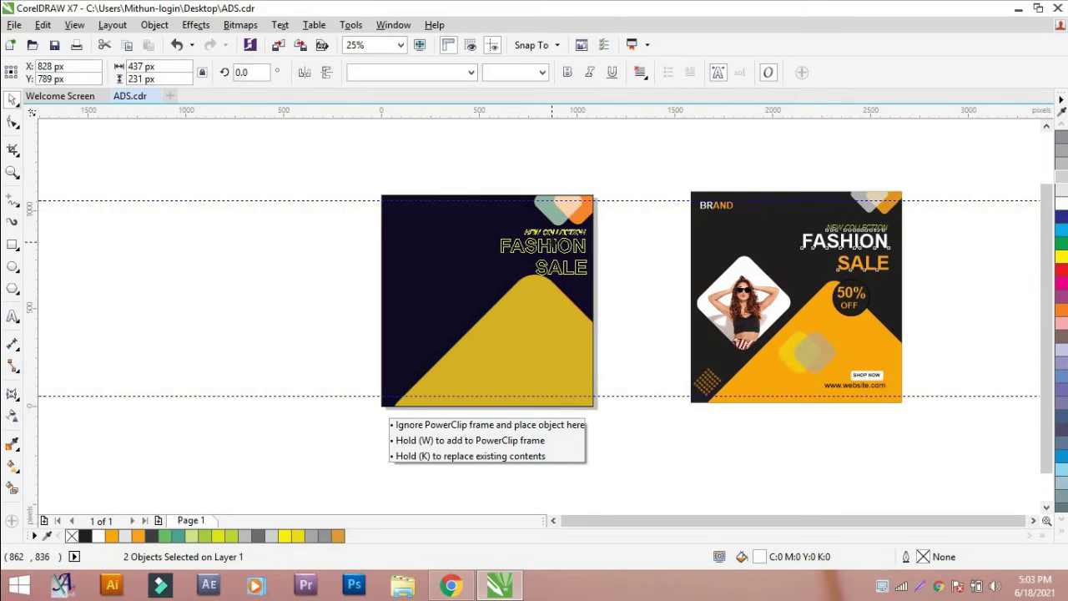
left_click_drag(551, 243, 550, 243)
- Scale the copied headline texts down to about 364 × 192 px around their centre
scroll(551, 243, "up", 2)
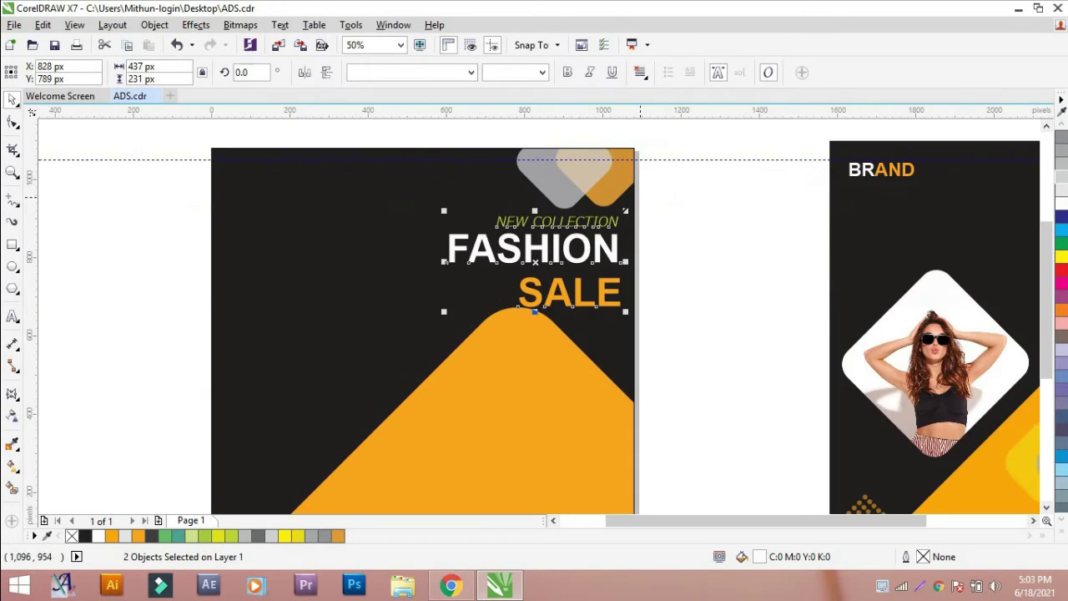
left_click_drag(625, 211, 612, 219)
scroll(535, 278, "down", 1)
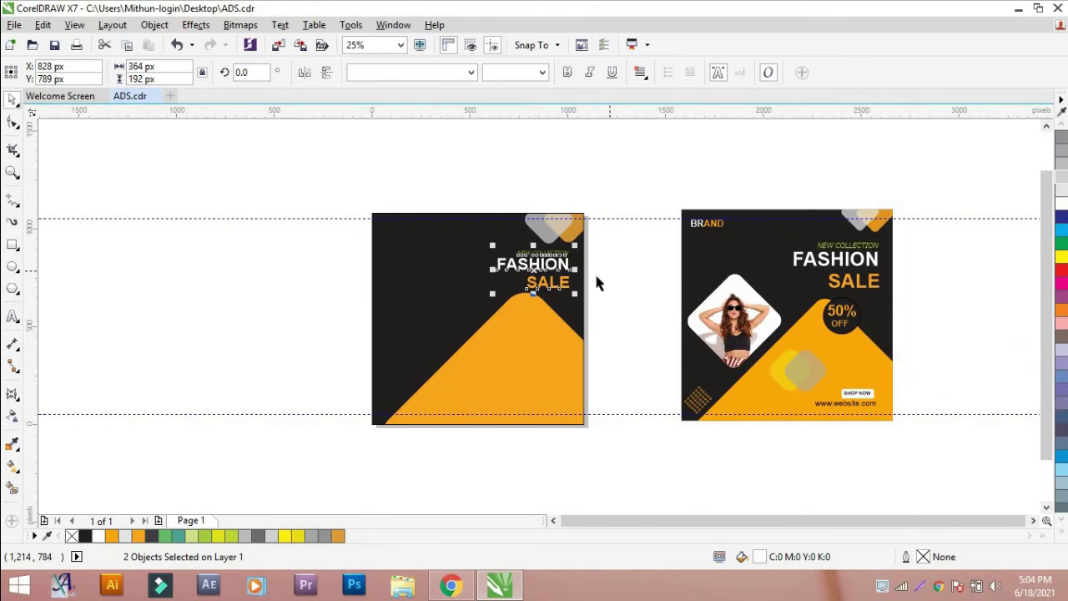
left_click(599, 271)
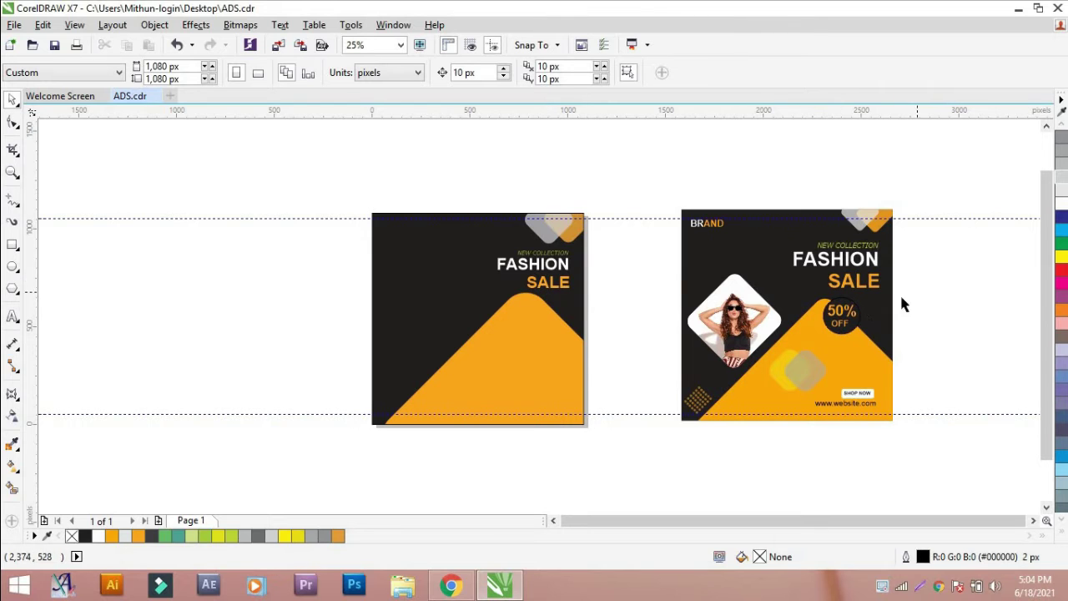
- Copy the sample's 50% OFF badge onto the new design beside the orange peak, at about X 884, Y 584 px
left_click_drag(822, 346, 544, 307)
scroll(543, 317, "up", 1)
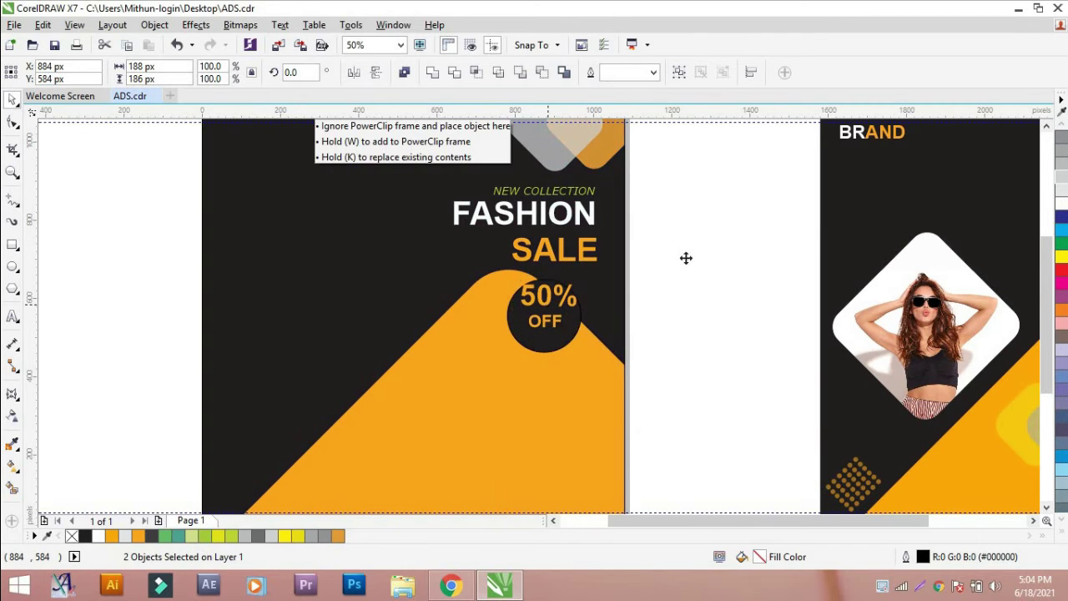
left_click(716, 225)
scroll(587, 262, "down", 1)
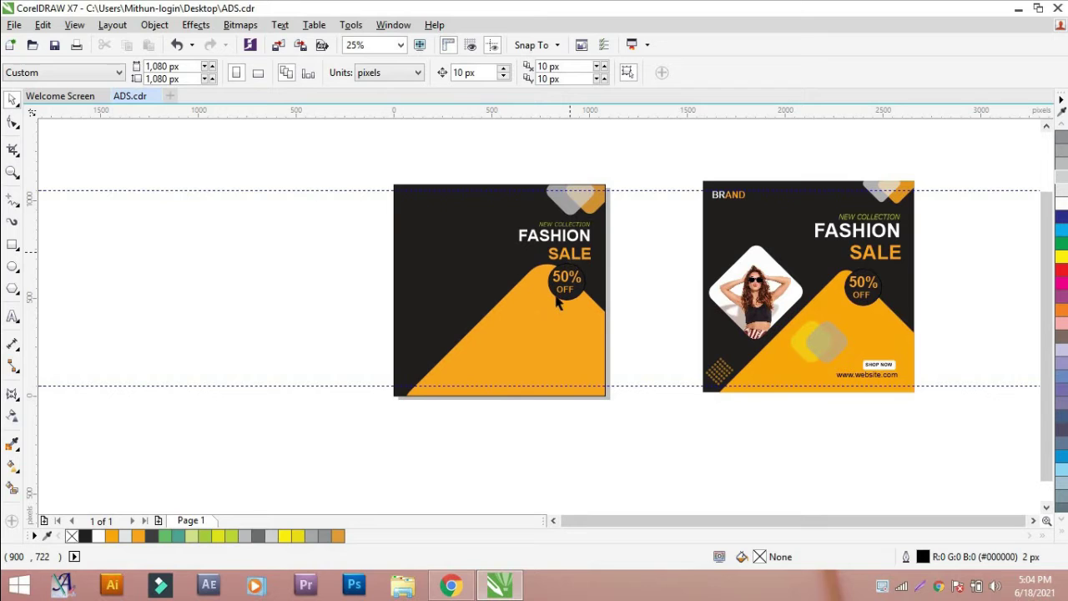
- Edit the black square's PowerClip contents and move the large orange diamond to about X 675, Y -126 px
left_click(541, 349)
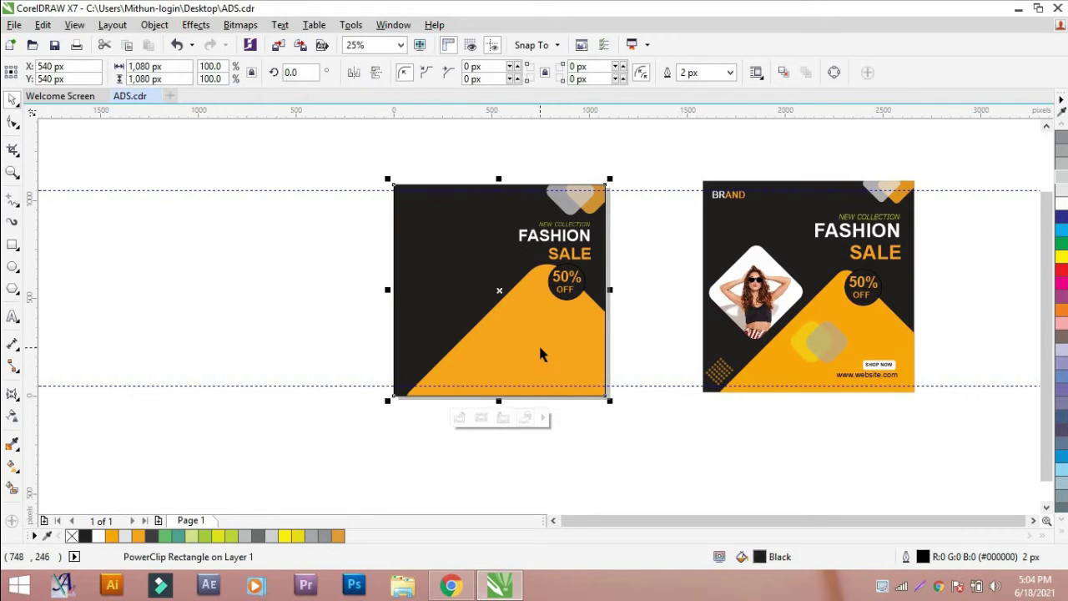
double_click(539, 332)
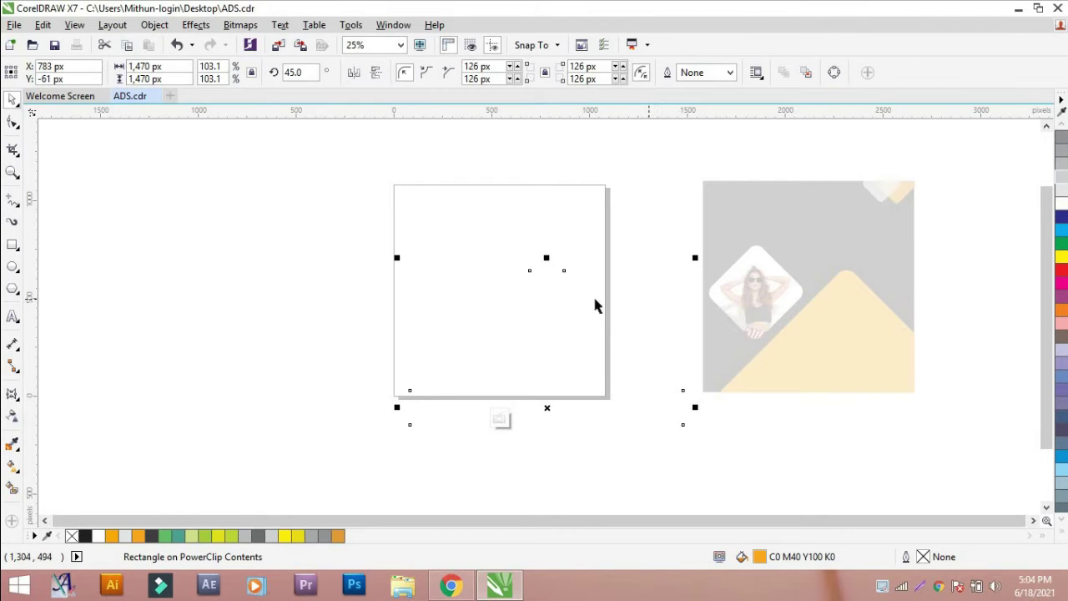
left_click(519, 342)
left_click_drag(519, 342, 558, 316)
left_click(515, 332)
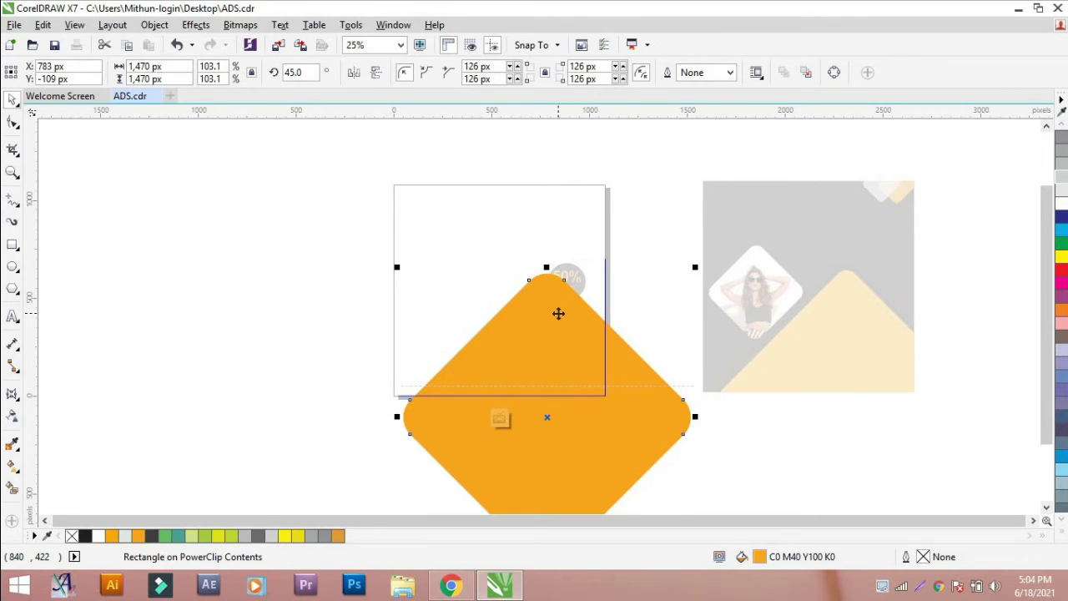
left_click(647, 250, "ctrl")
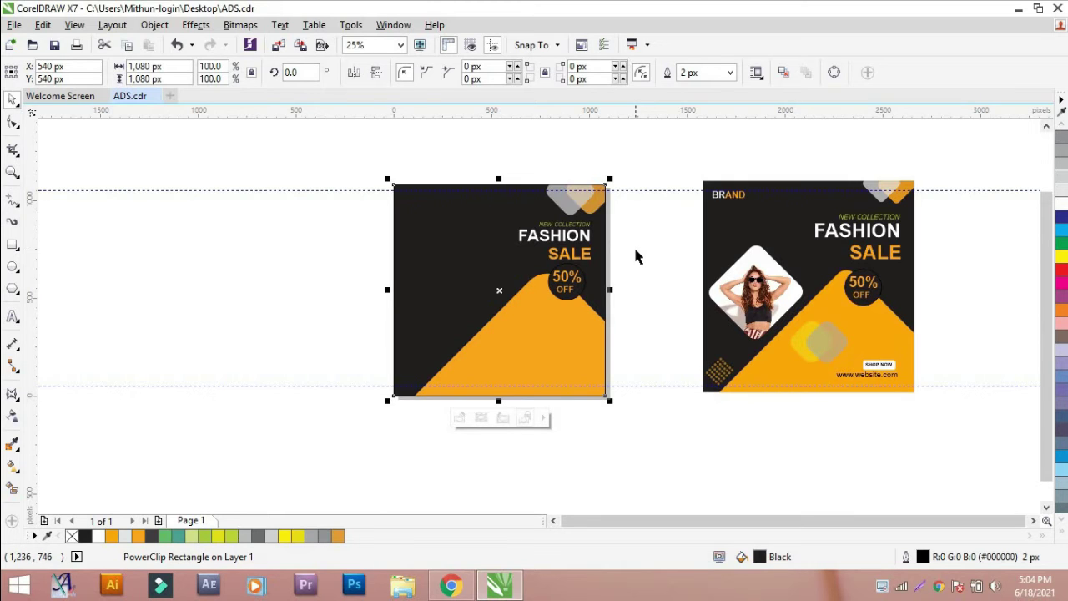
left_click(527, 334, "ctrl")
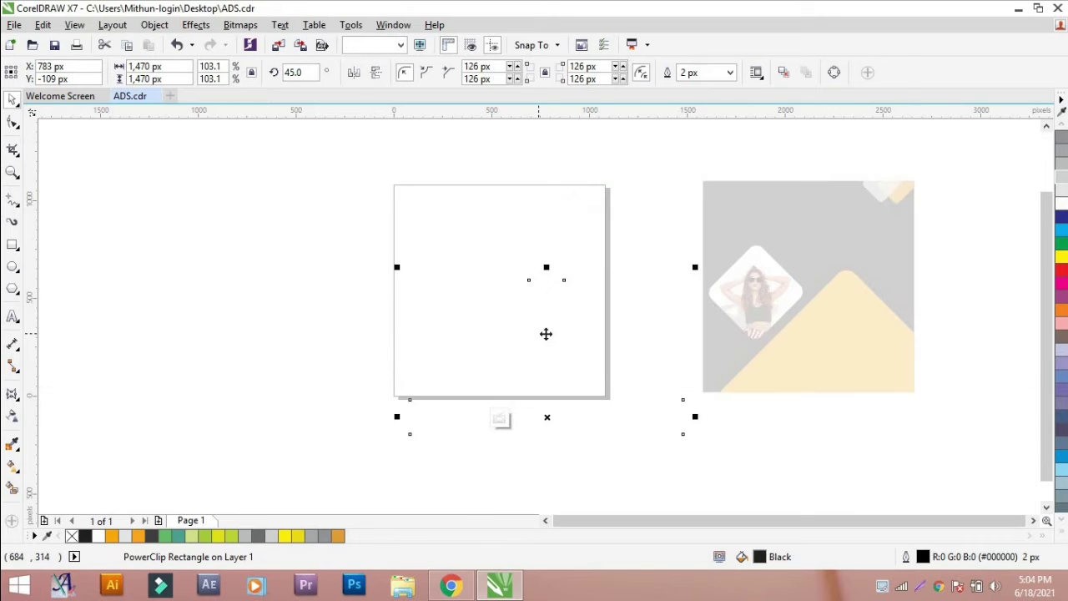
left_click(527, 335)
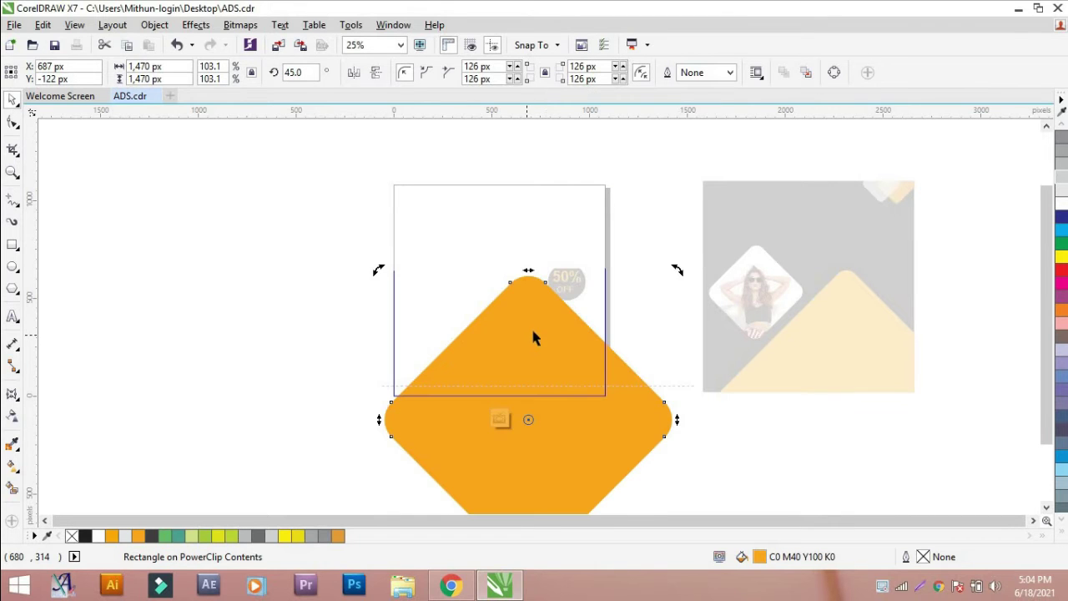
mouse_move(535, 331)
left_mouse_down()
mouse_move(548, 338)
mouse_move(535, 338)
left_mouse_up()
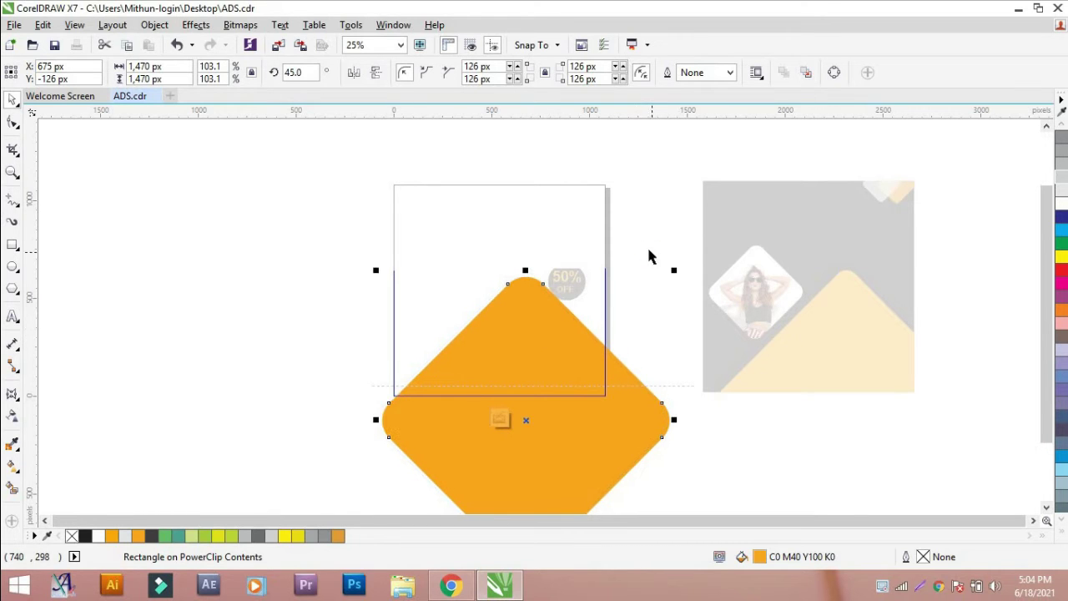
left_click(650, 251, "ctrl")
- Move the 50% OFF badge and its text to about X 792, Y 502 px on the orange diamond's edge
scroll(563, 298, "up", 1)
left_click_drag(700, 211, 514, 341)
left_click_drag(569, 247, 536, 275)
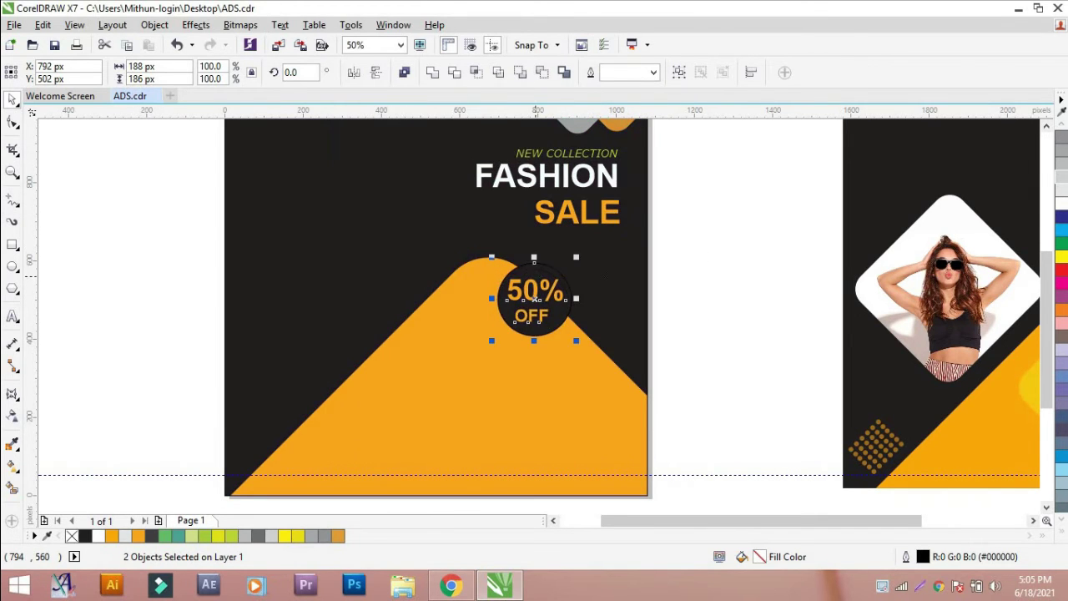
left_click(740, 258)
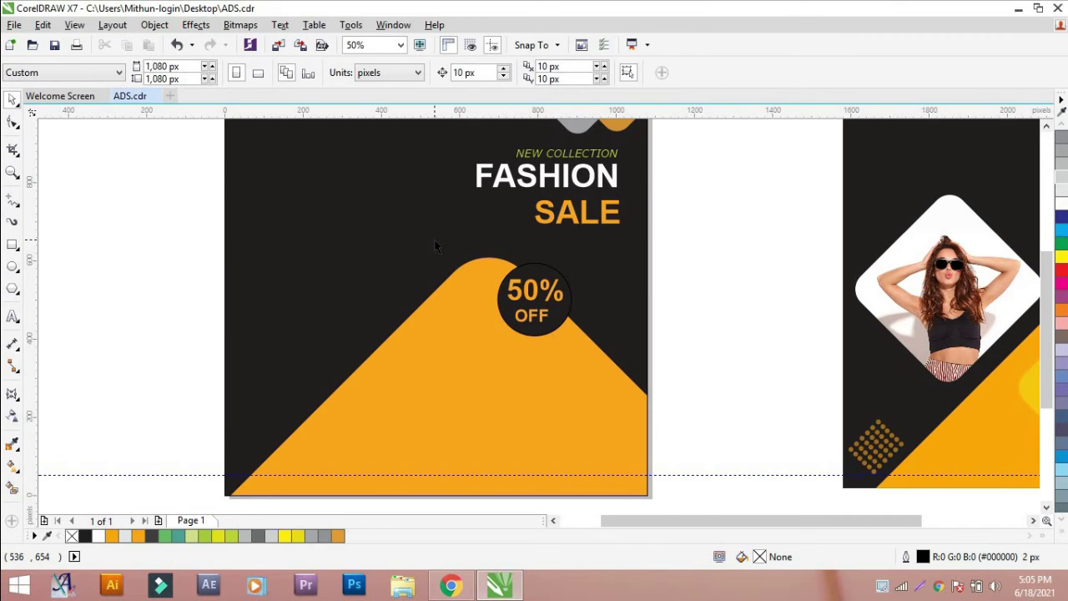
scroll(435, 245, "down", 1)
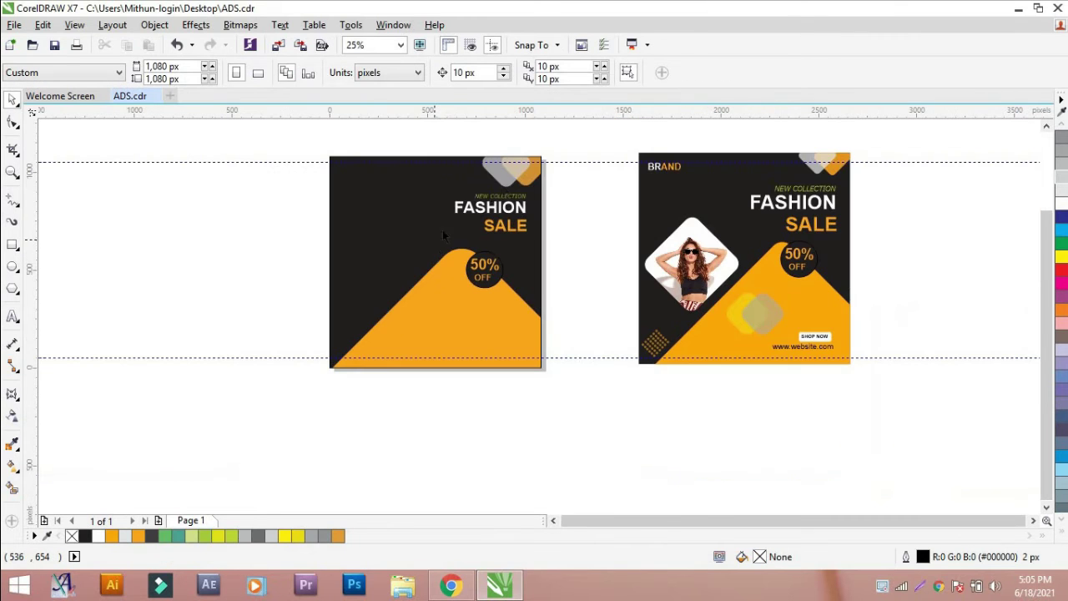
- Copy the sample's BRAND text into the black square's upper left corner at about X 142, Y 1,016 px
left_click(669, 172)
left_click_drag(669, 172, 353, 170)
right_click(353, 170)
left_click(584, 194)
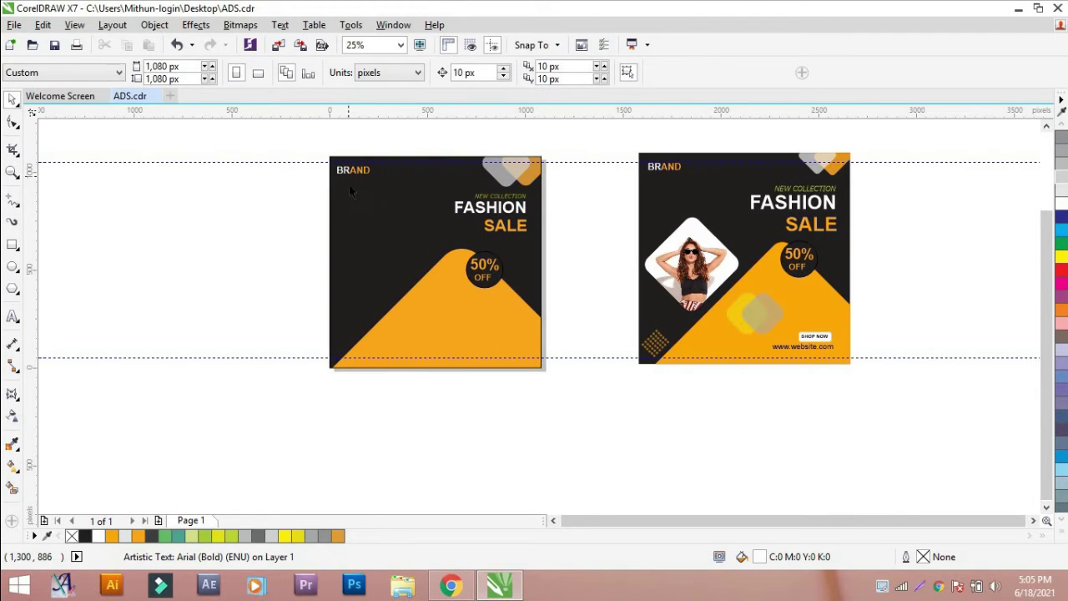
scroll(350, 186, "up", 2)
left_click(364, 175)
left_click_drag(358, 175, 363, 171)
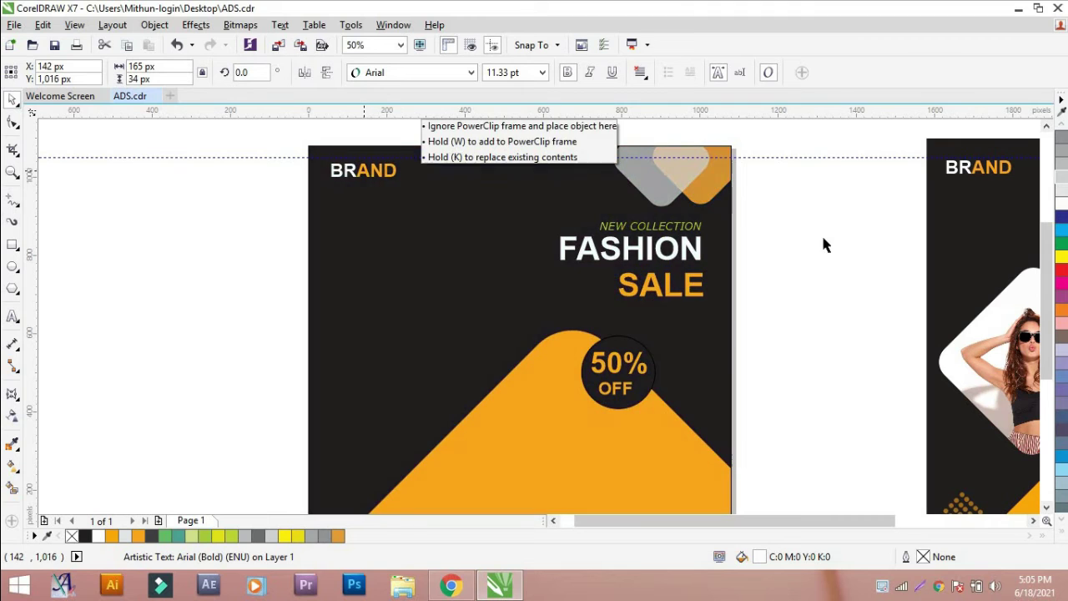
left_click(815, 238)
scroll(473, 292, "down", 1)
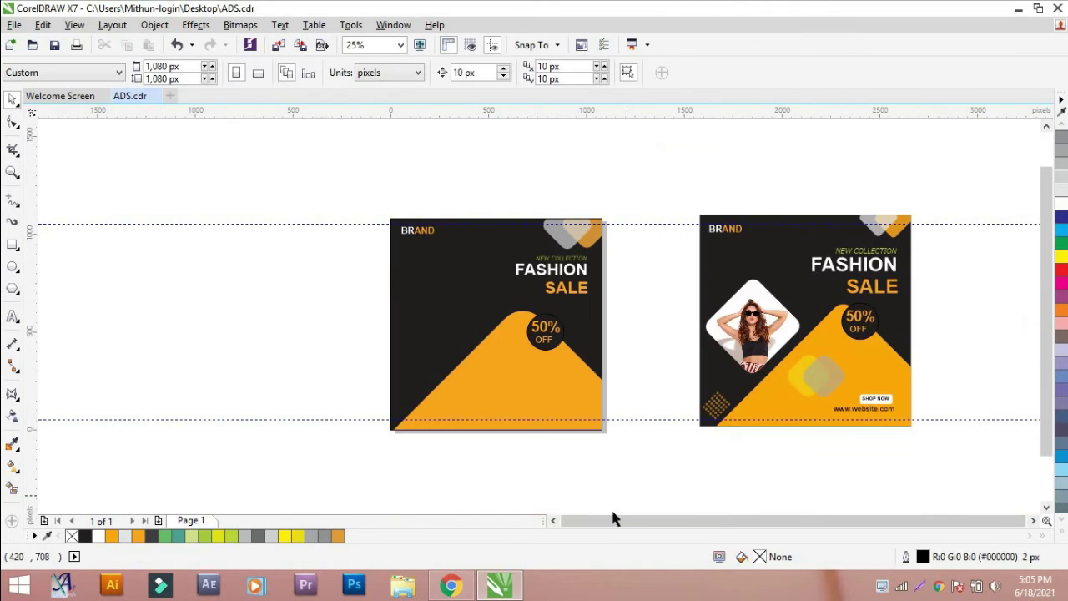
- Draw a rectangle of about 432 × 412 px left of the page and round its corners to about 52 px
left_click(555, 521)
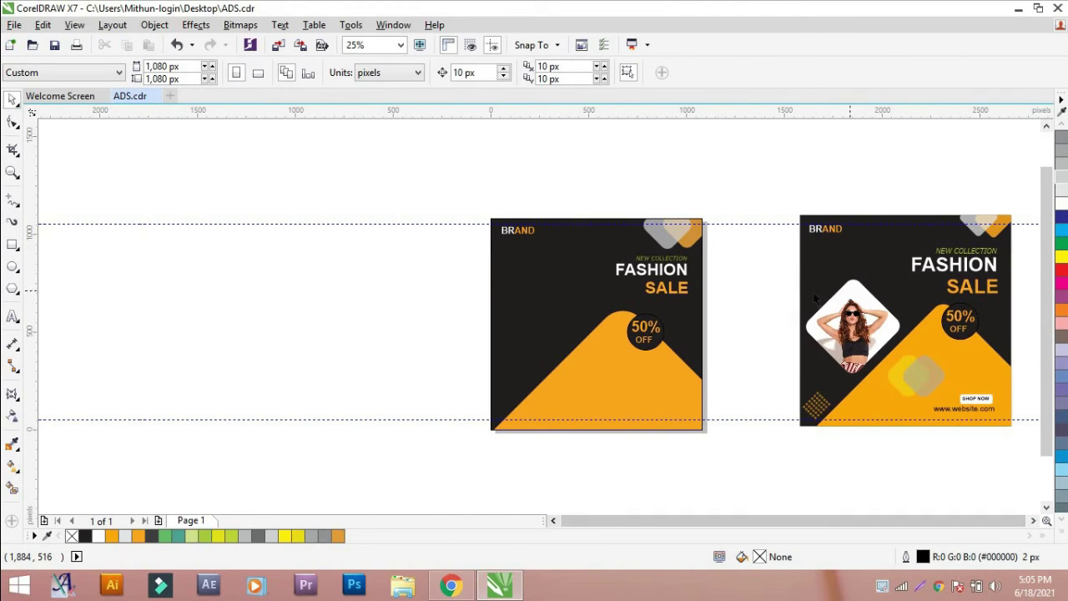
left_click(12, 245)
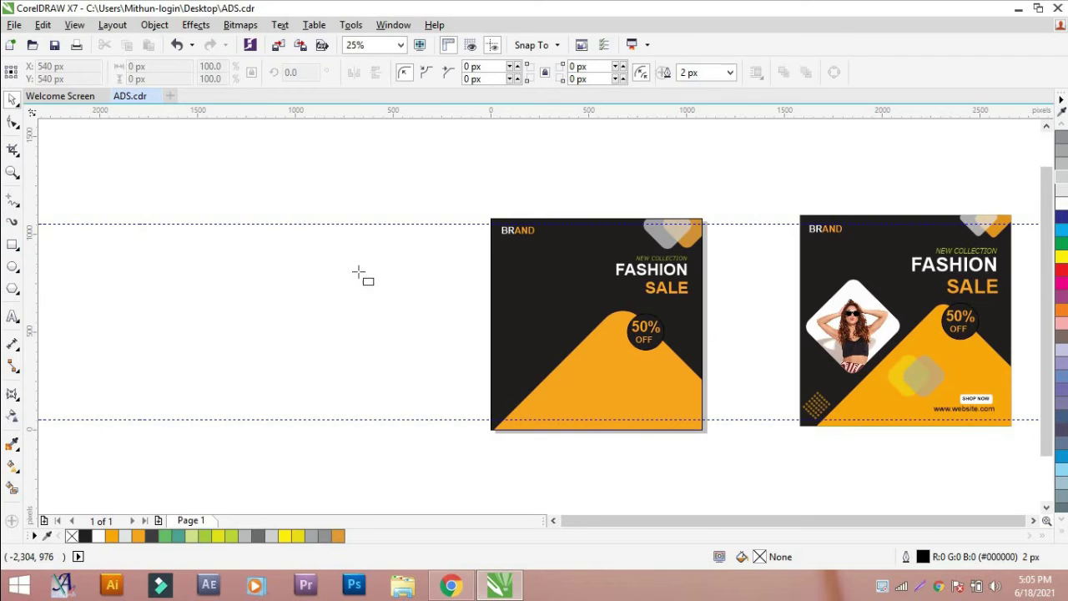
left_click_drag(359, 271, 443, 352)
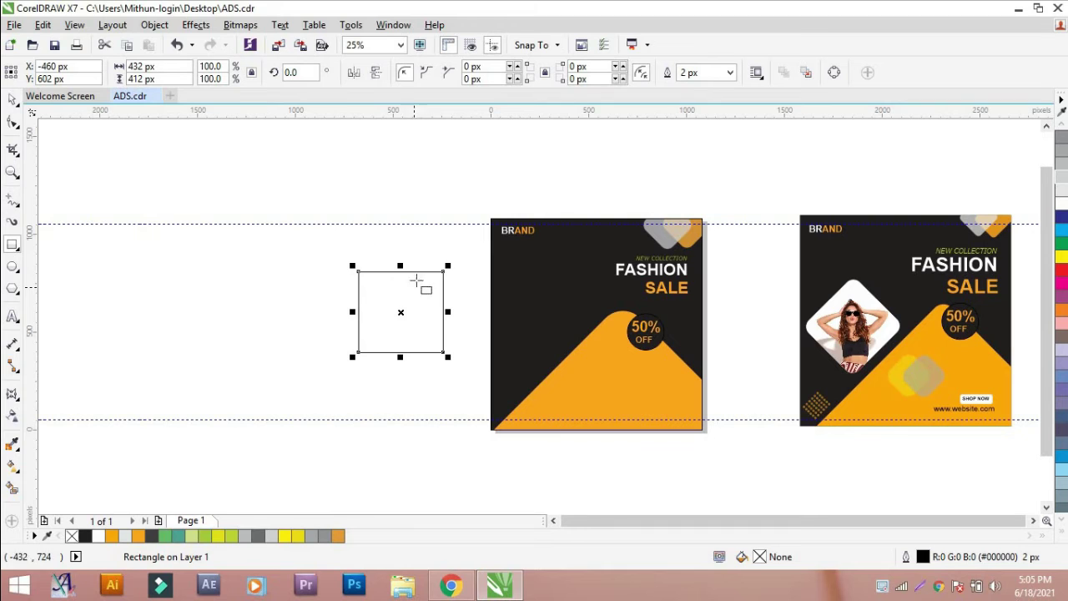
left_click(13, 124)
mouse_move(361, 271)
left_mouse_down()
mouse_move(377, 274)
mouse_move(365, 269)
left_mouse_up()
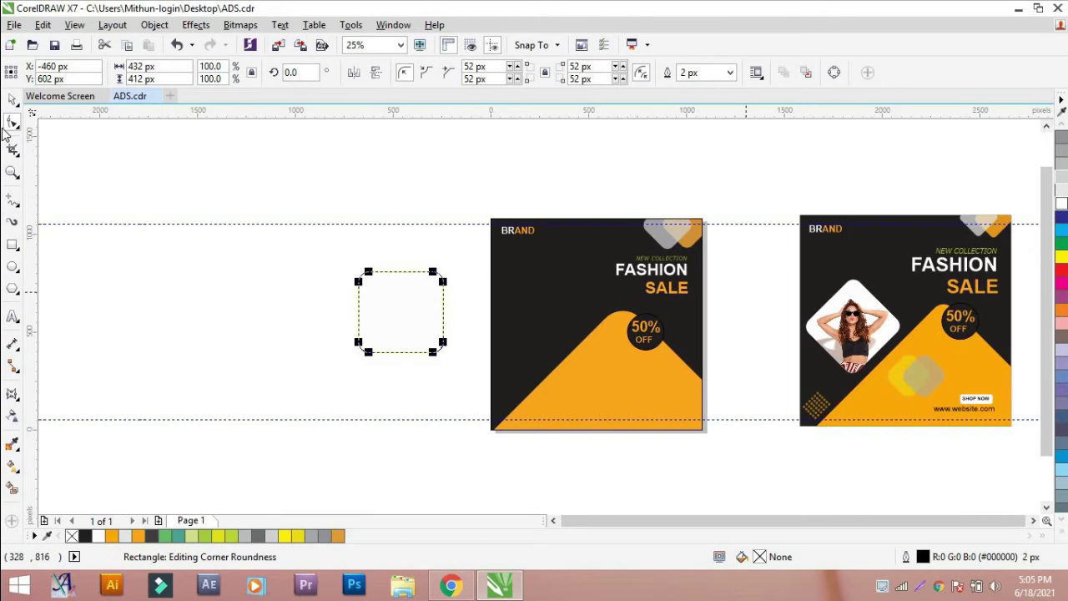
- Give the rounded rectangle a white fill with no outline and rotate it 45°
left_click(15, 102)
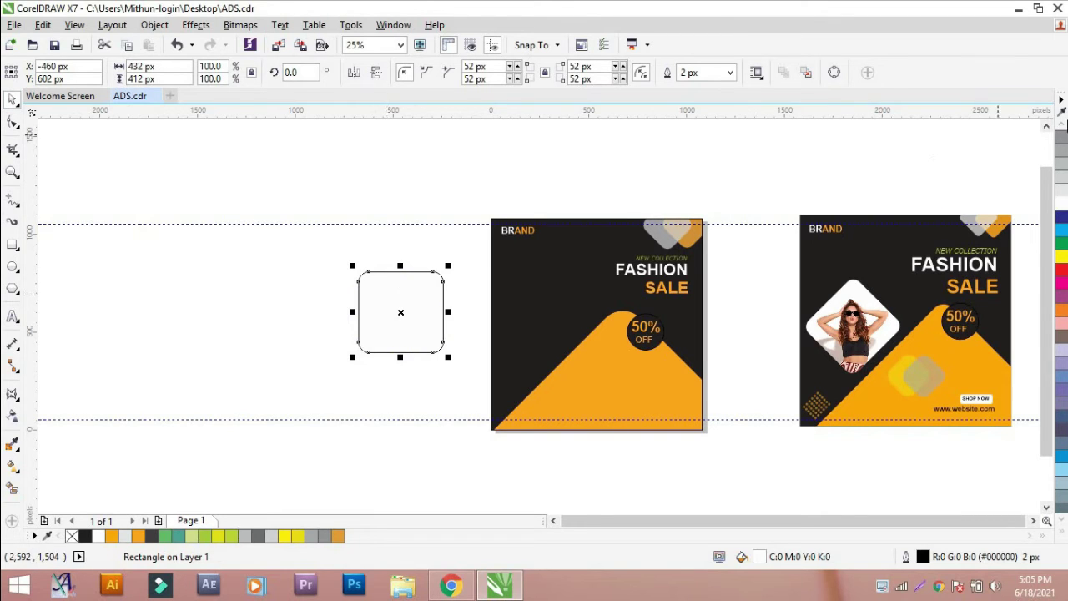
right_click(72, 536)
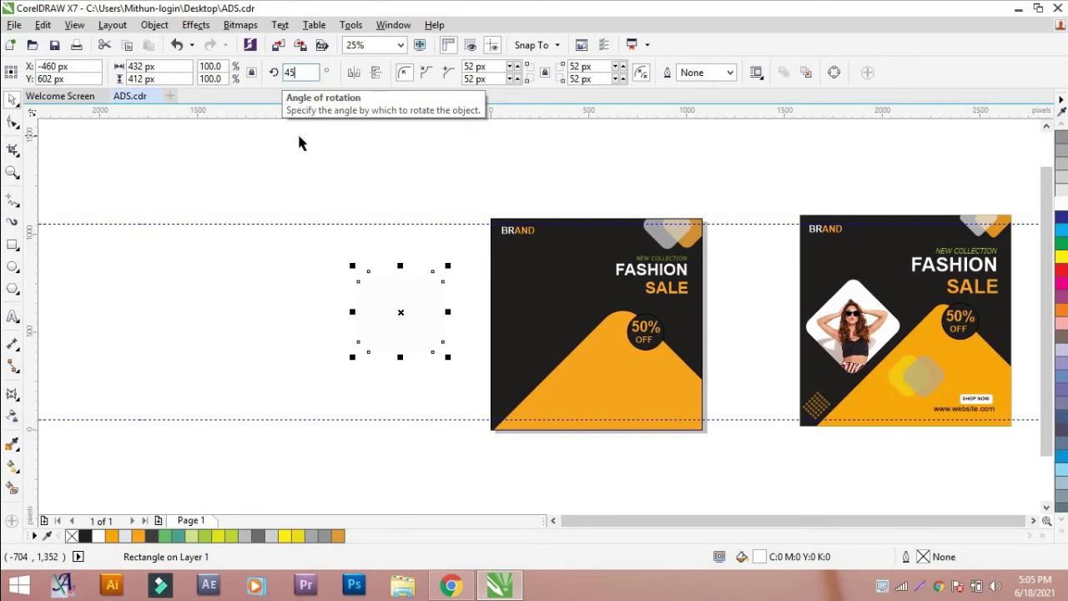
left_click(341, 180)
- Place the white diamond in the black square's left area at about X 236, Y 523 px, scaled to about 408 × 408 px
left_click_drag(404, 301, 543, 308)
scroll(544, 308, "up", 2)
left_click_drag(648, 217, 620, 244)
left_click_drag(543, 301, 542, 314)
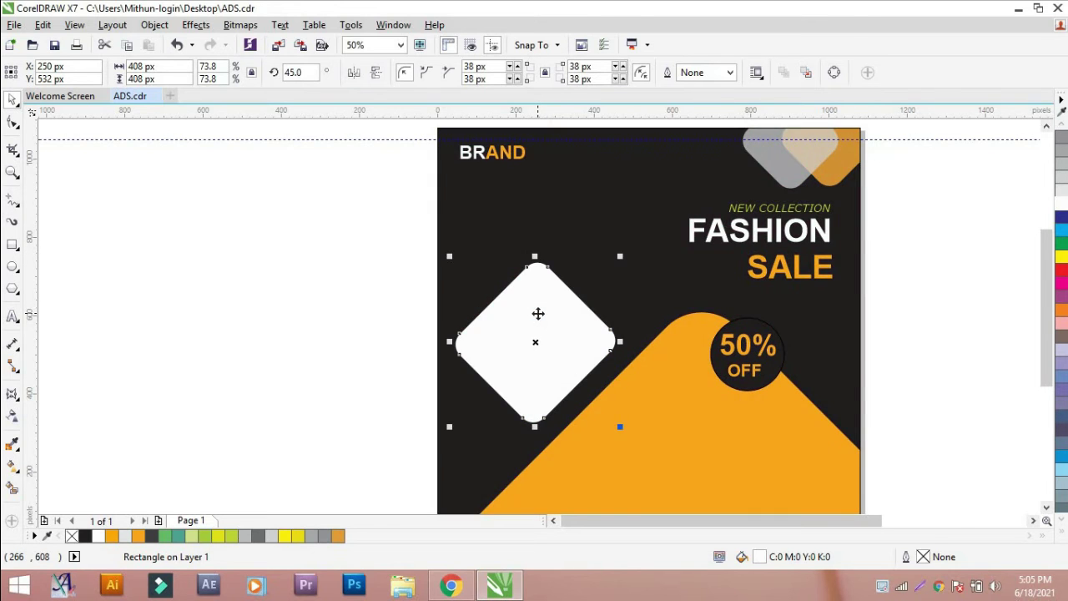
scroll(538, 313, "down", 1)
scroll(543, 303, "up", 1)
left_click_drag(540, 298, 535, 296)
scroll(540, 298, "down", 1)
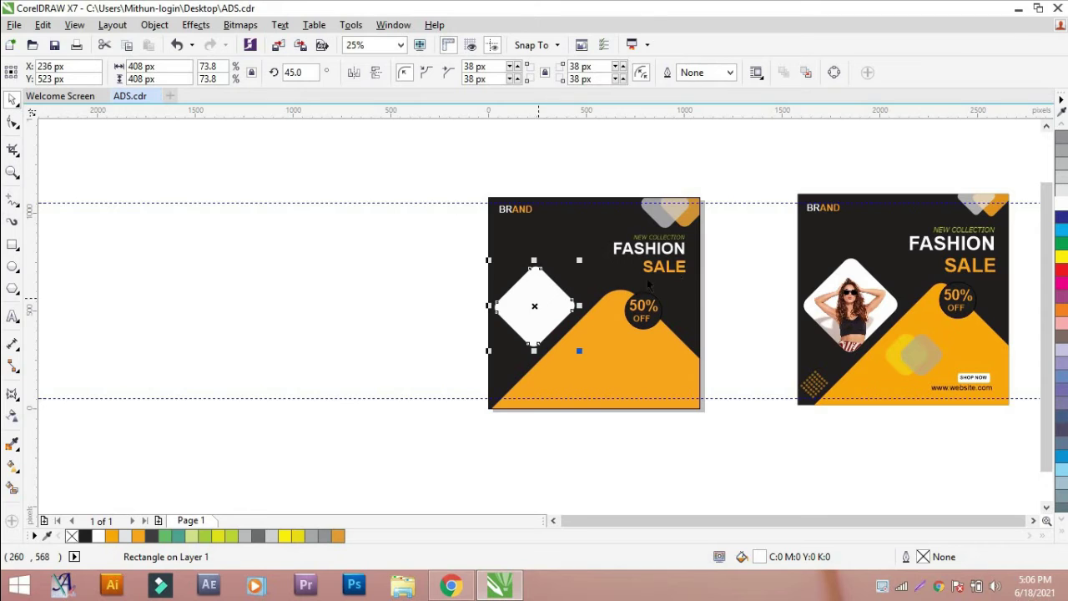
left_click(729, 251)
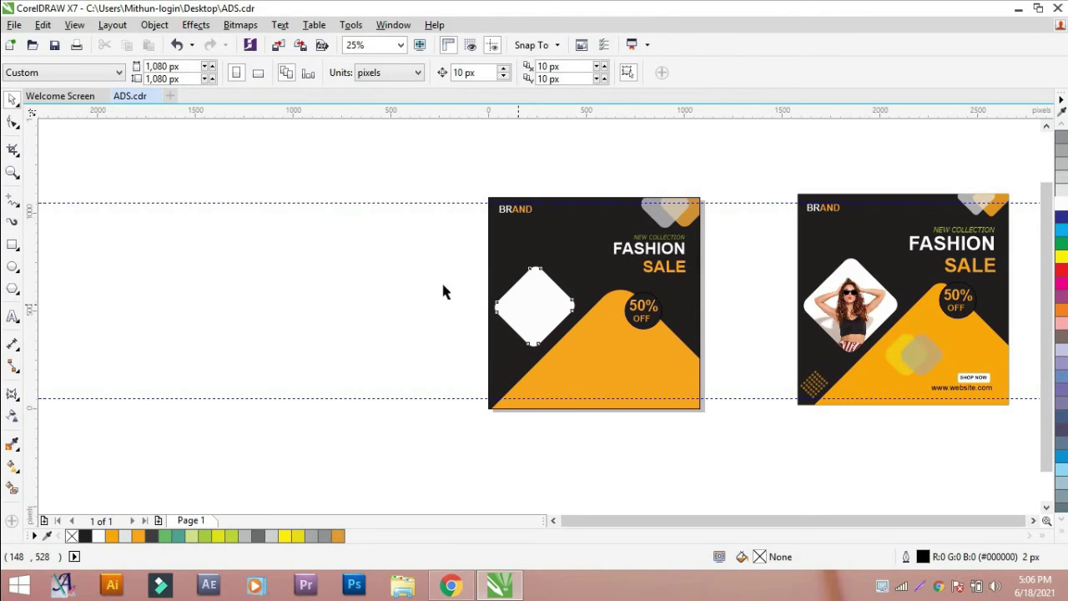
- Bring the desktop photo Y into the ad drawing
left_click(396, 261)
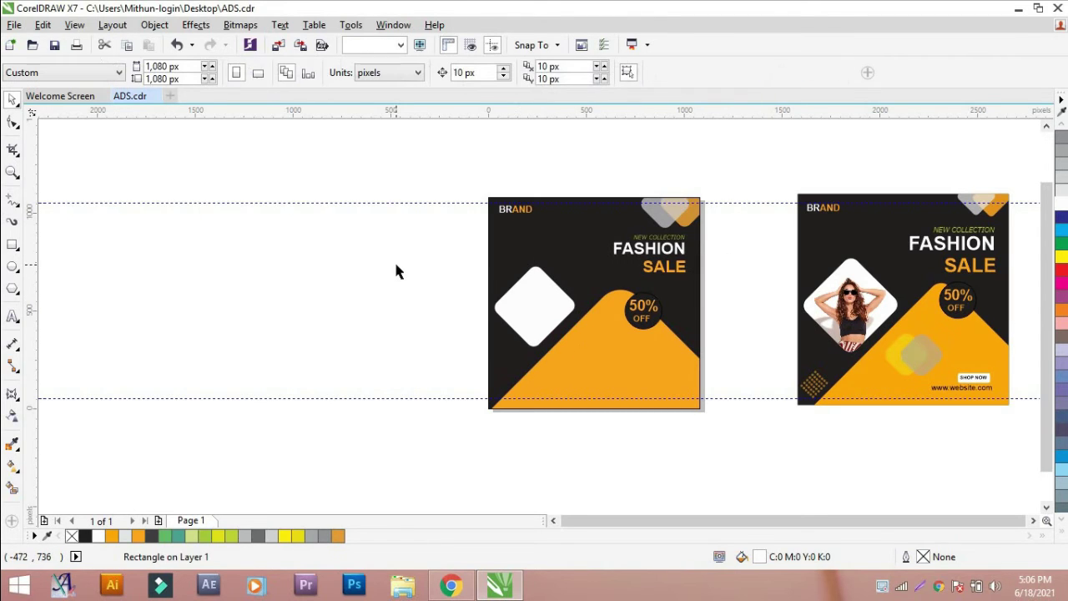
left_click(1067, 598)
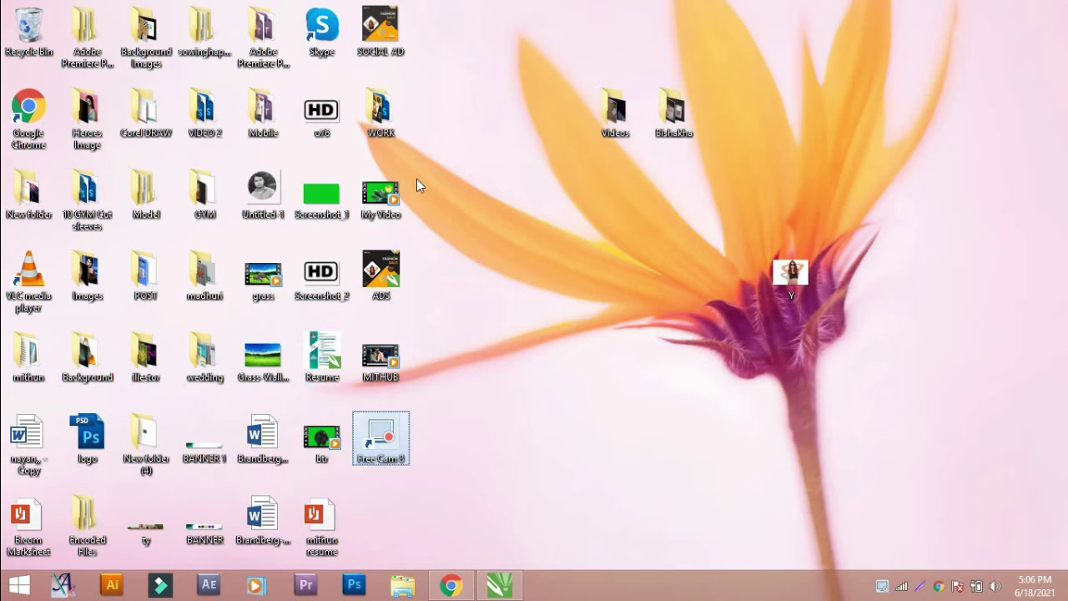
left_click_drag(799, 278, 529, 355)
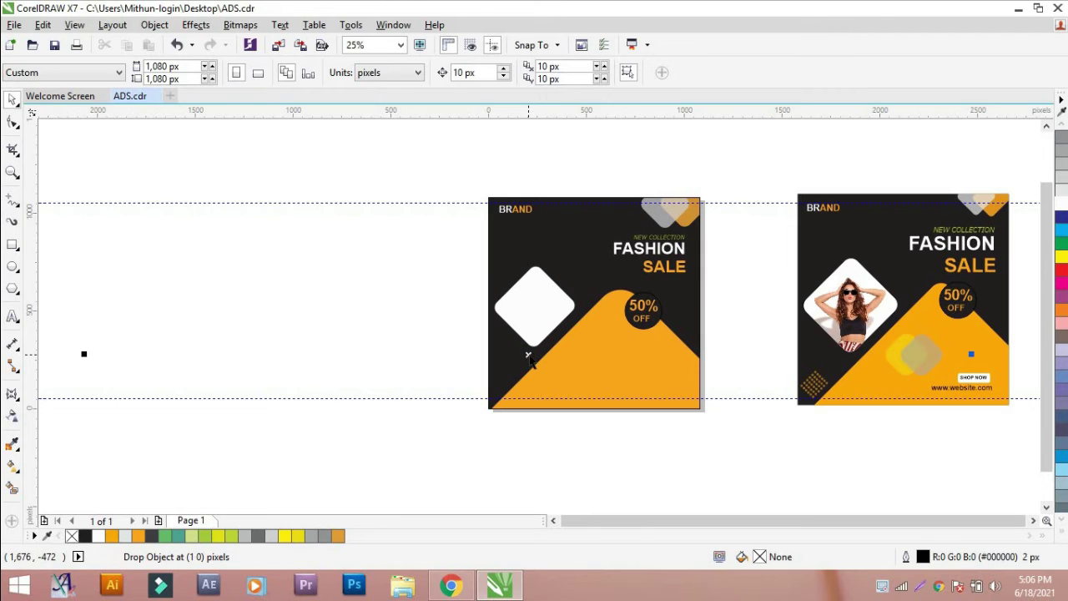
left_click_drag(461, 342, 417, 317)
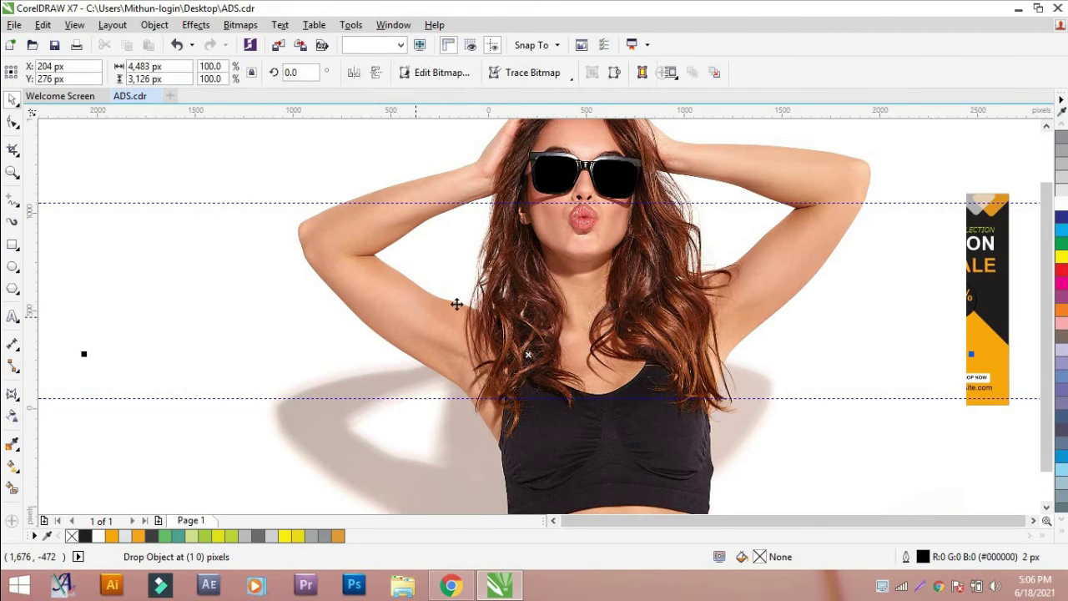
- Scale the photo to about 1,301 × 907 px and place it left of the page at about X -787, Y 426 px
scroll(456, 304, "down", 2)
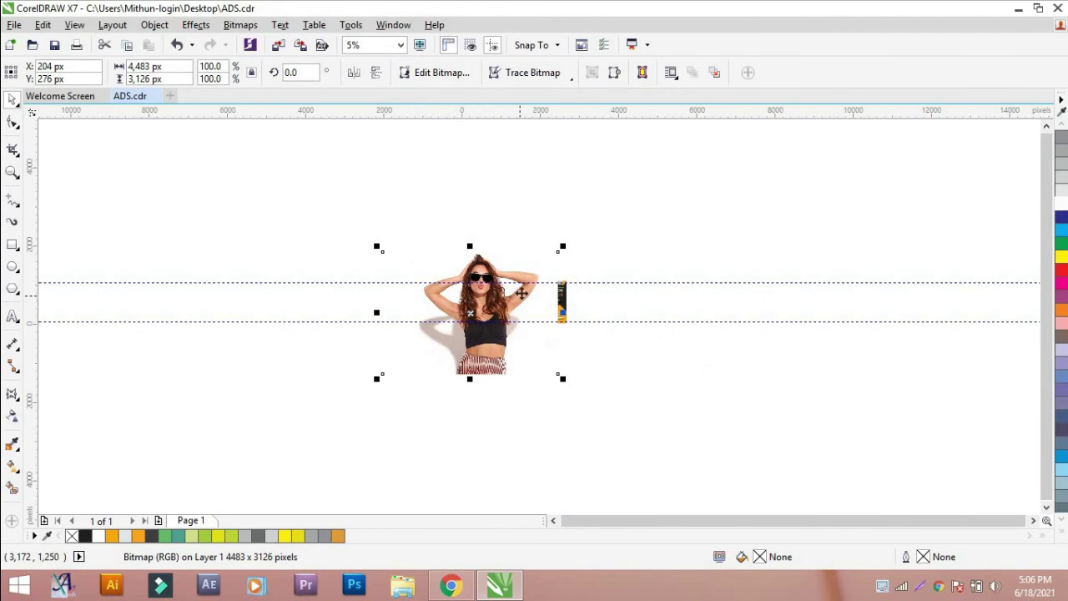
scroll(522, 289, "up", 1)
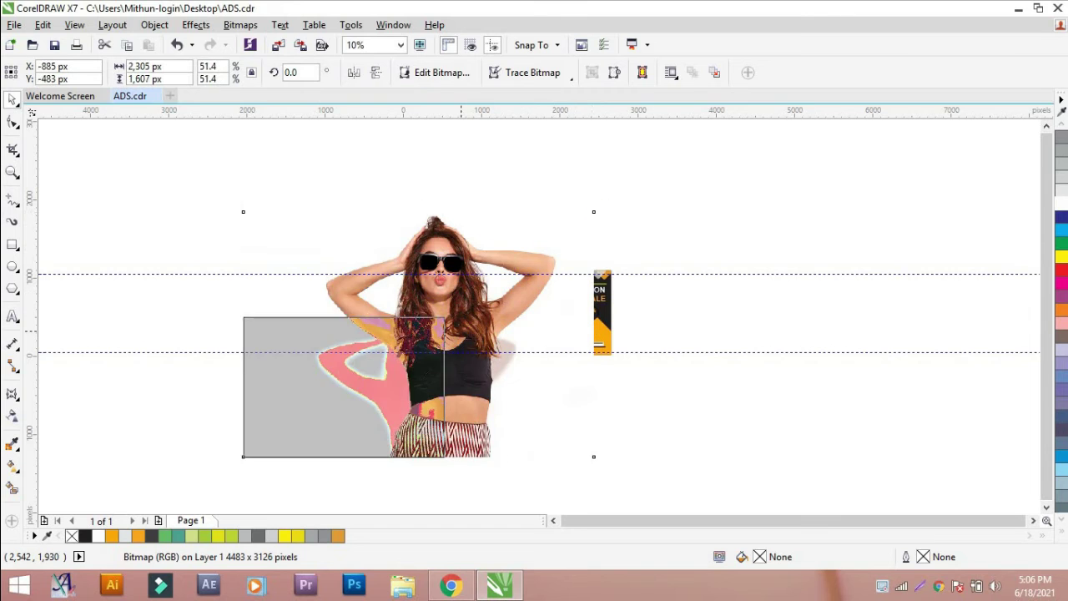
left_click_drag(343, 419, 393, 324)
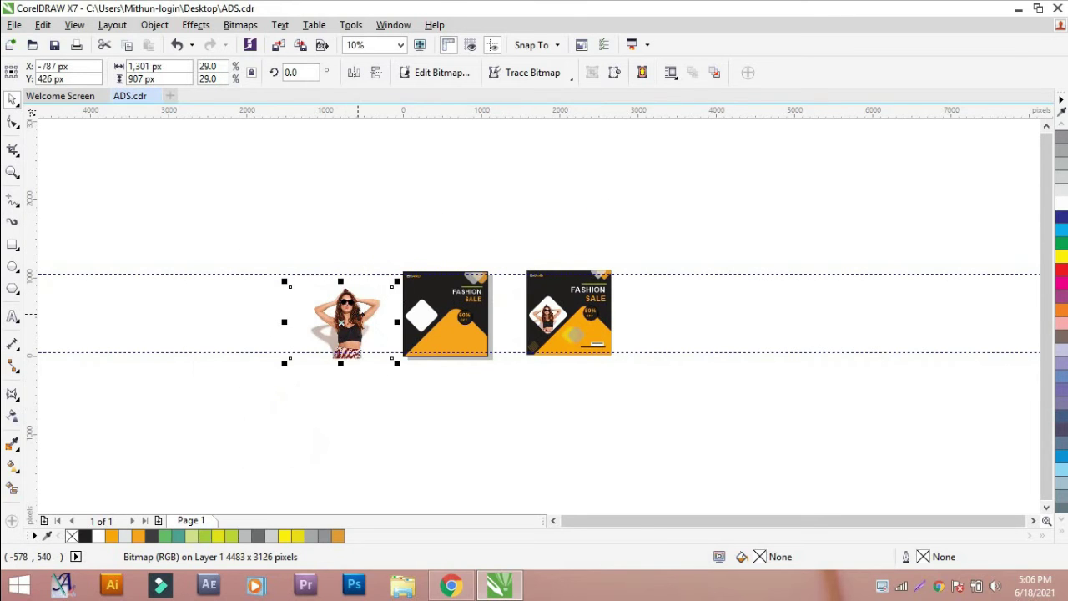
scroll(357, 313, "up", 1)
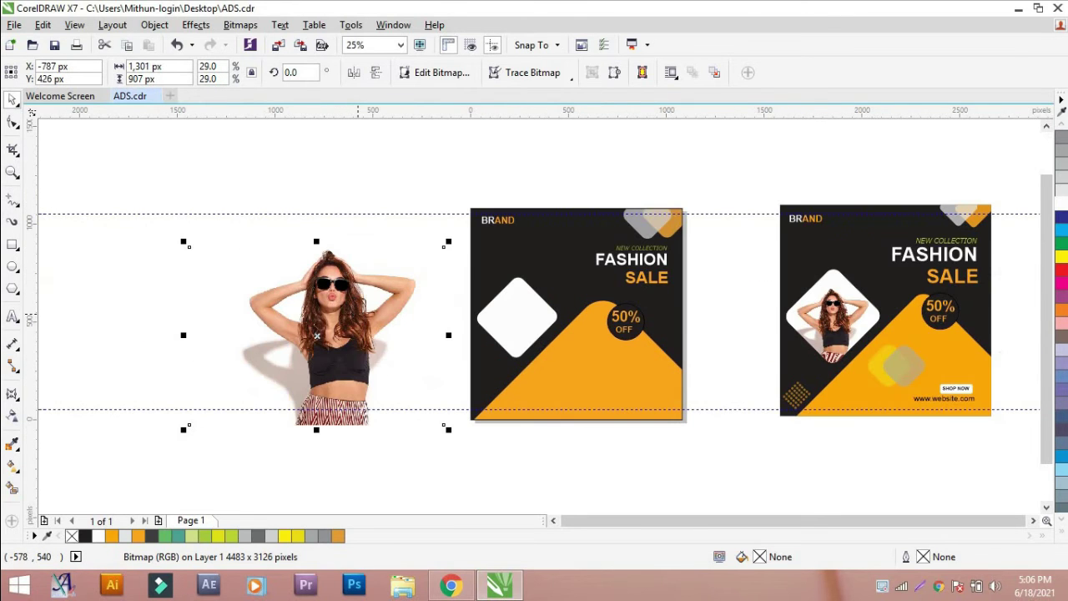
- PowerClip the photo inside the white diamond
left_click(155, 24)
mouse_move(193, 163)
left_click(399, 165)
left_click(517, 317)
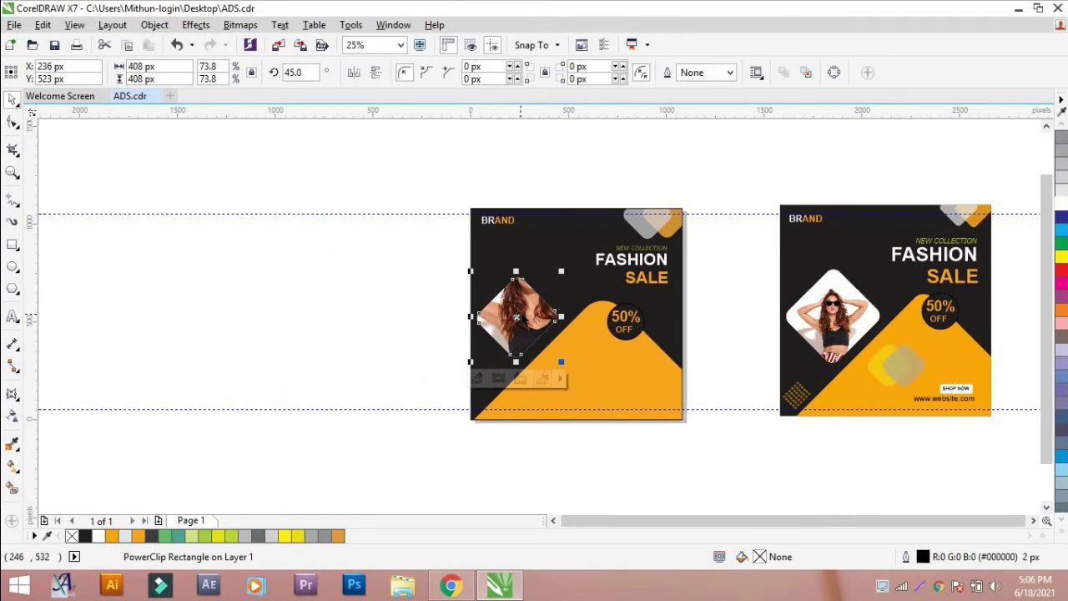
- Edit the diamond's clipped contents, scaling the photo to about 431 × 301 px and centring it at about X 216, Y 473 px
left_click(521, 308, "ctrl")
scroll(517, 317, "up", 2)
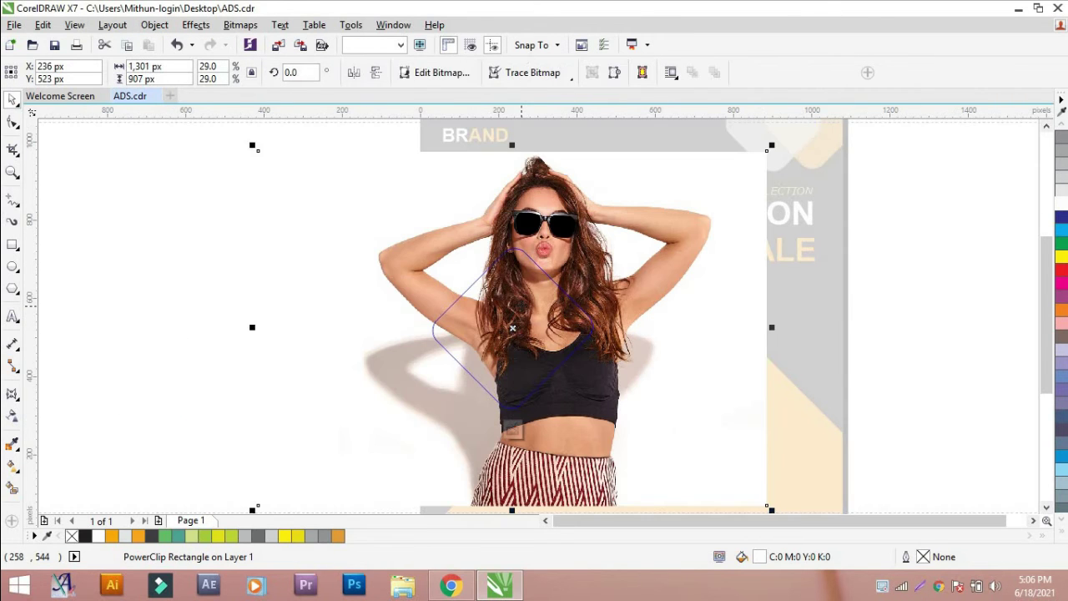
left_click_drag(772, 145, 582, 277)
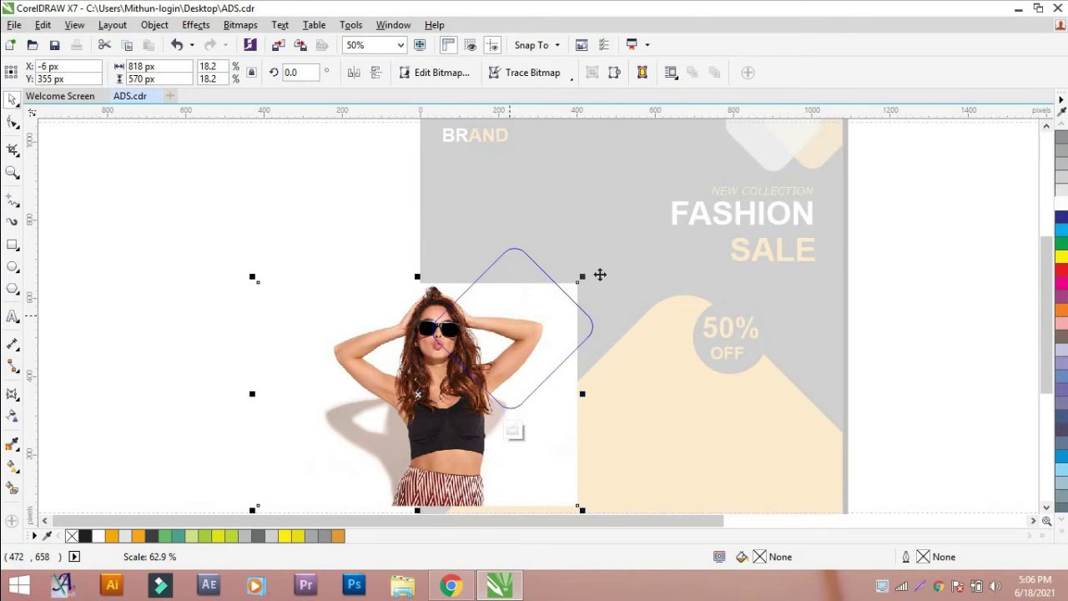
left_click(515, 308)
left_click_drag(575, 284, 574, 306)
left_click_drag(514, 331, 551, 297)
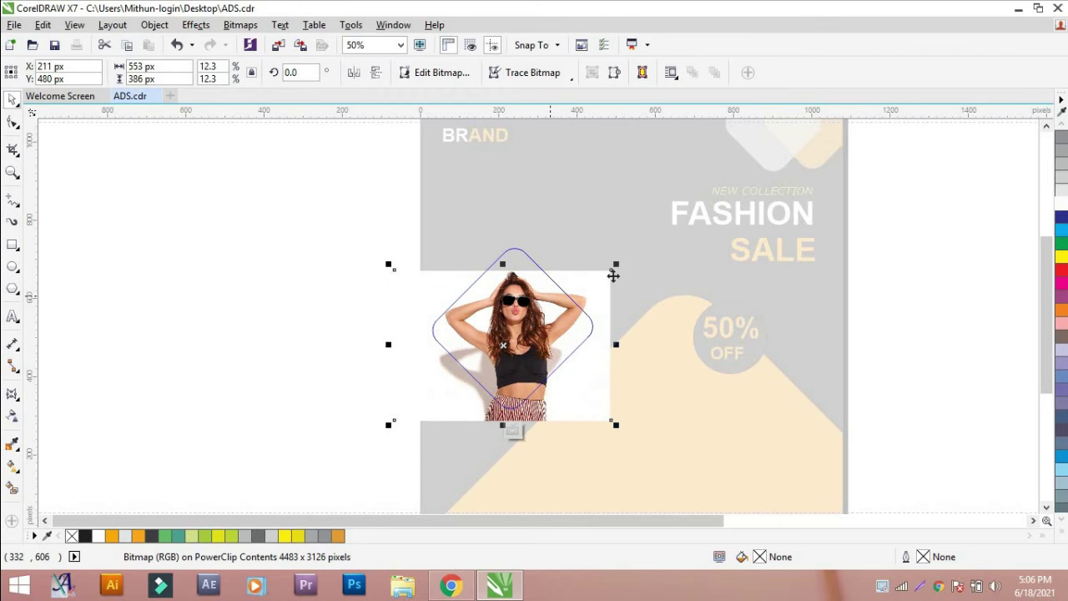
left_click_drag(616, 265, 597, 275)
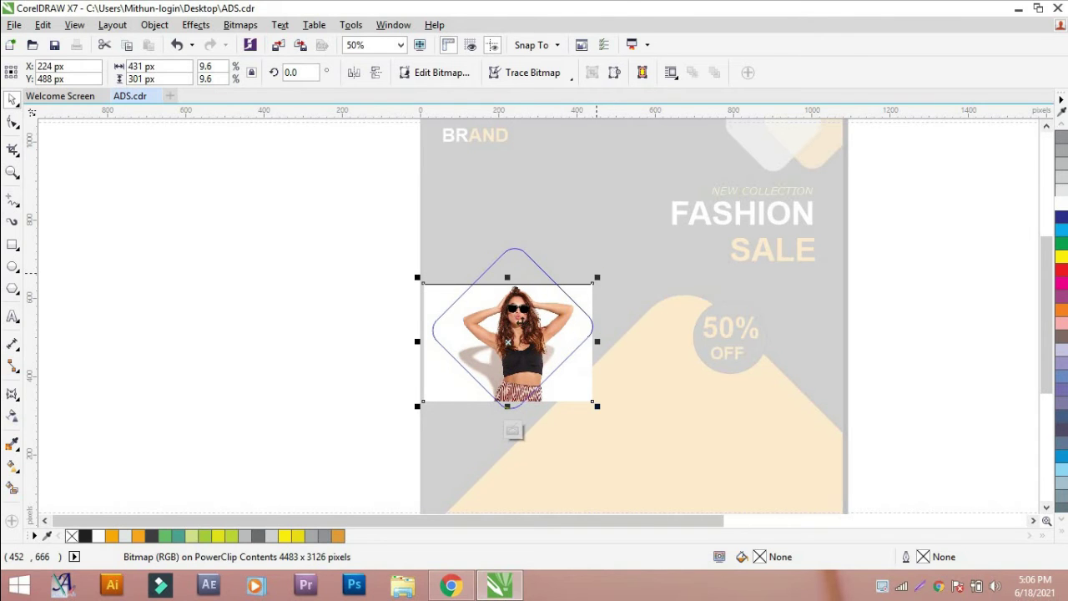
left_click_drag(556, 309, 553, 313)
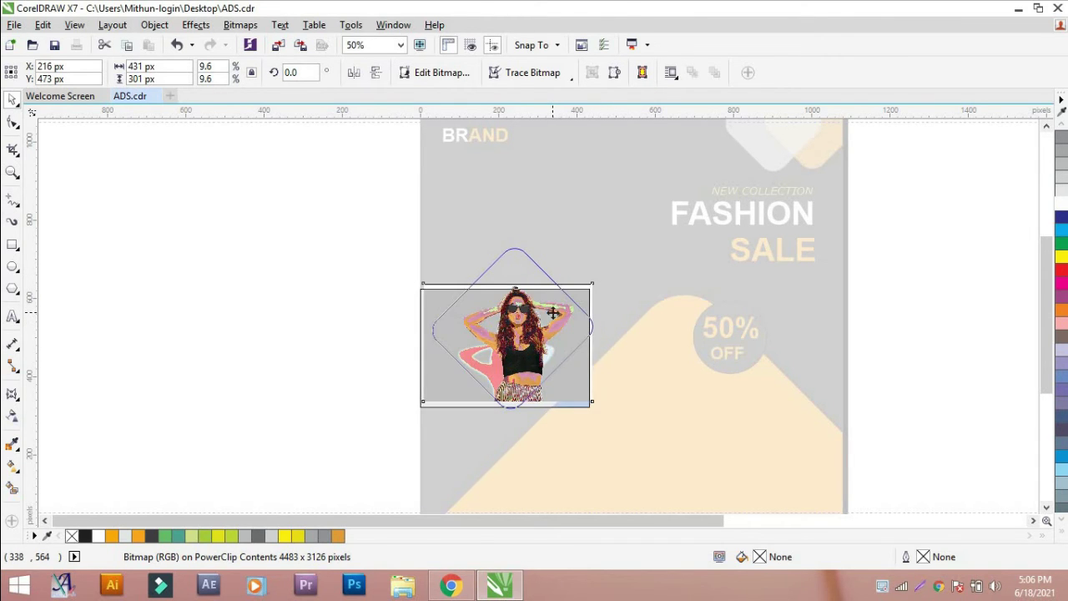
left_click(261, 258, "ctrl")
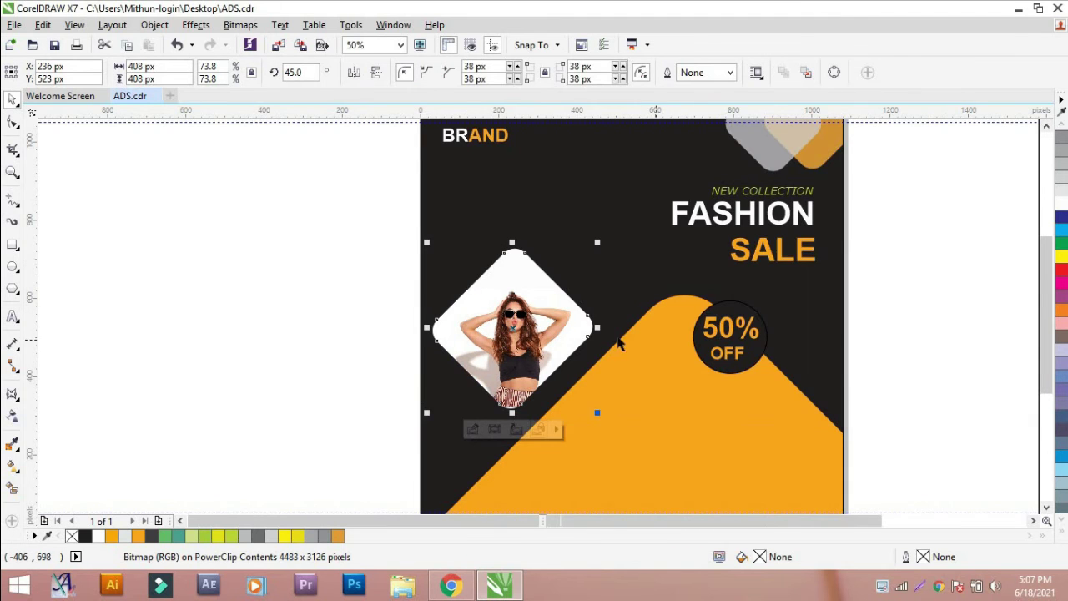
left_click(282, 280)
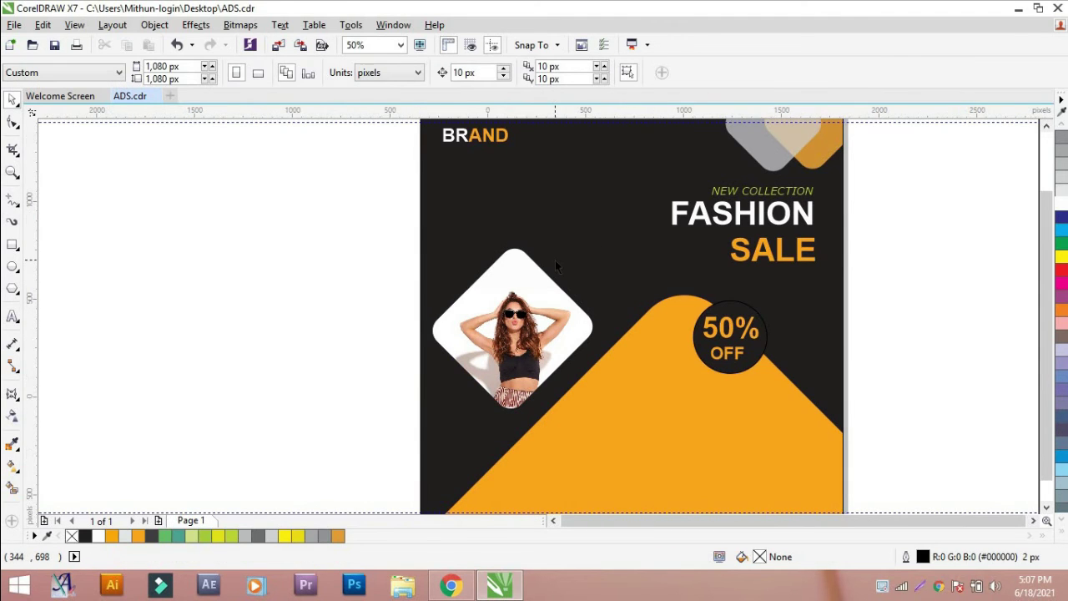
- Copy the sample's orange dot pattern into the new ad's lower left black corner, below the photo diamond
scroll(555, 259, "down", 1)
left_click(814, 374)
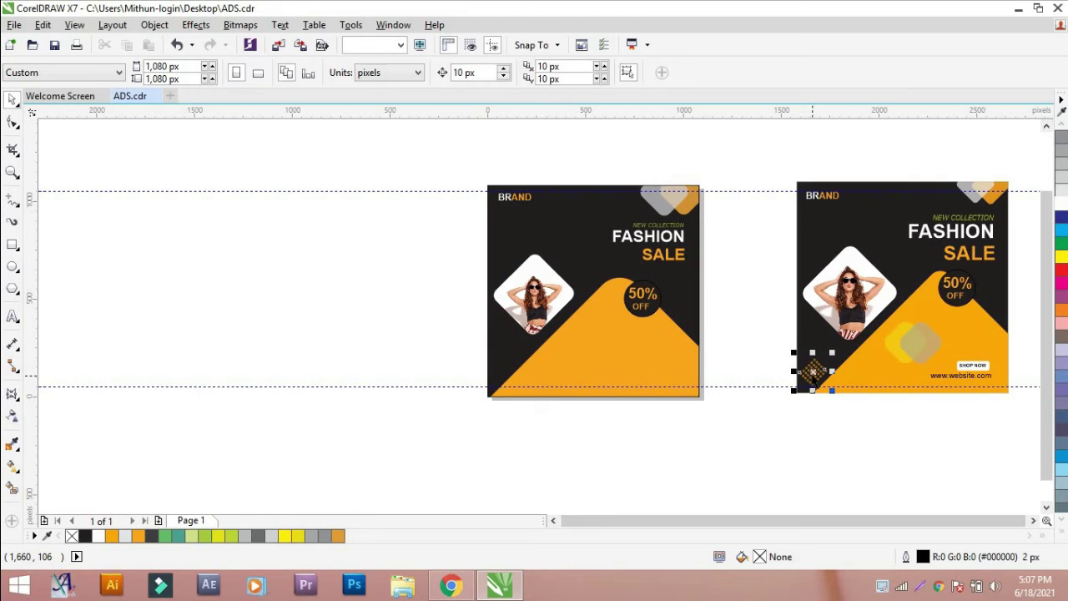
scroll(815, 372, "up", 1)
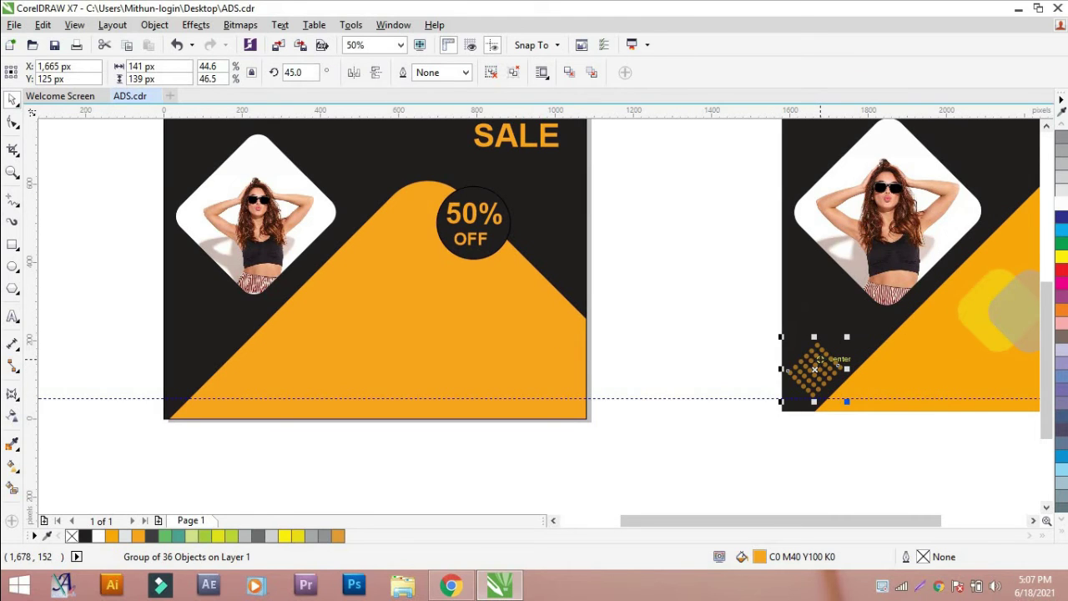
left_click_drag(820, 360, 209, 327)
left_click(656, 261)
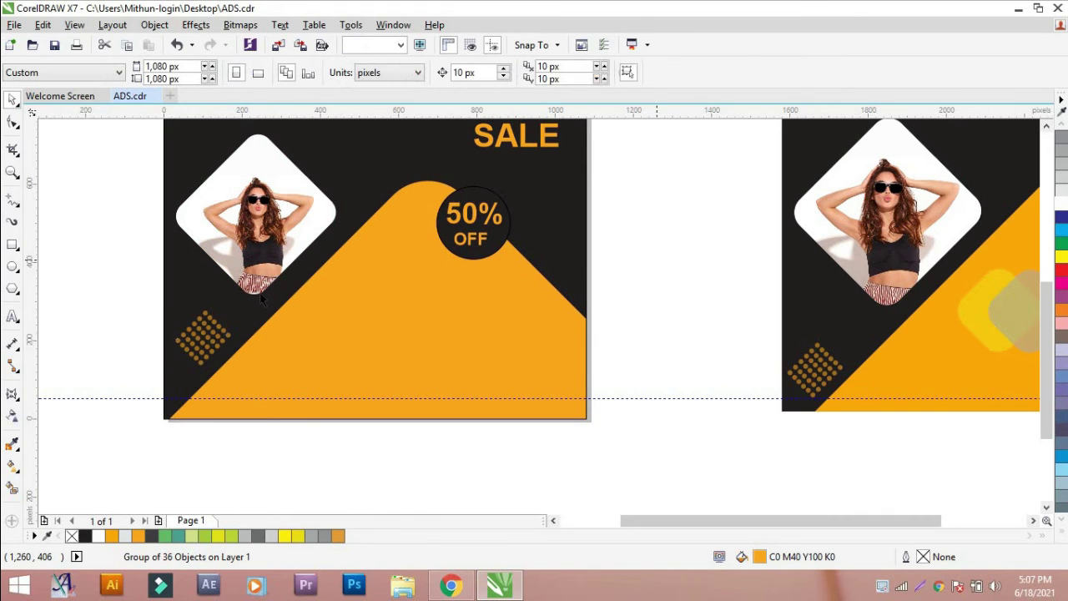
- Draw a rectangle of about 344 × 316 px below the page and fill it with 30% black grey
scroll(262, 300, "down", 1)
scroll(261, 298, "down", 1)
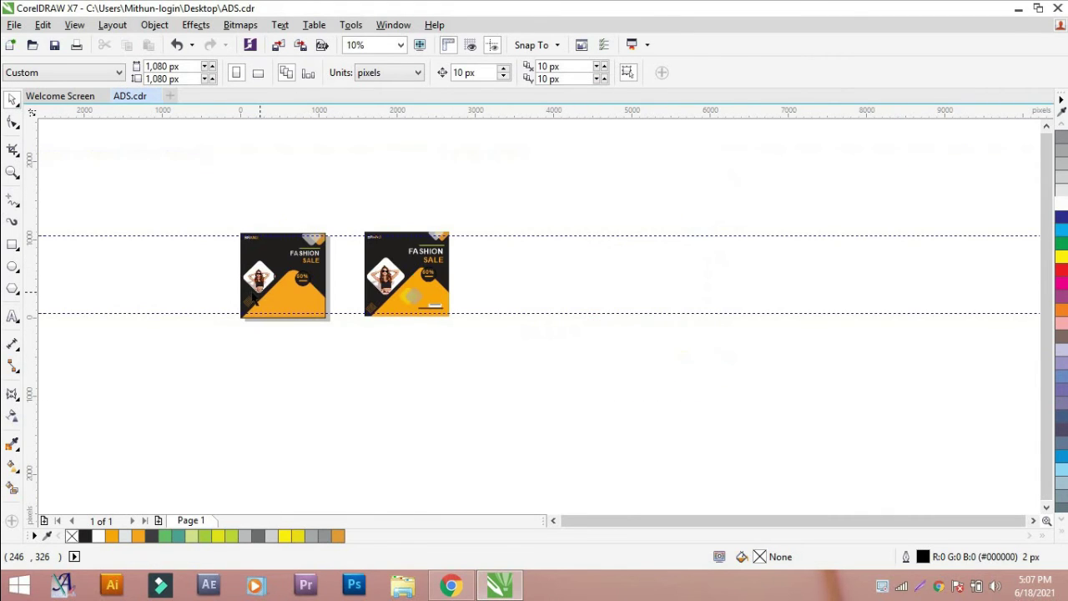
scroll(389, 335, "up", 1)
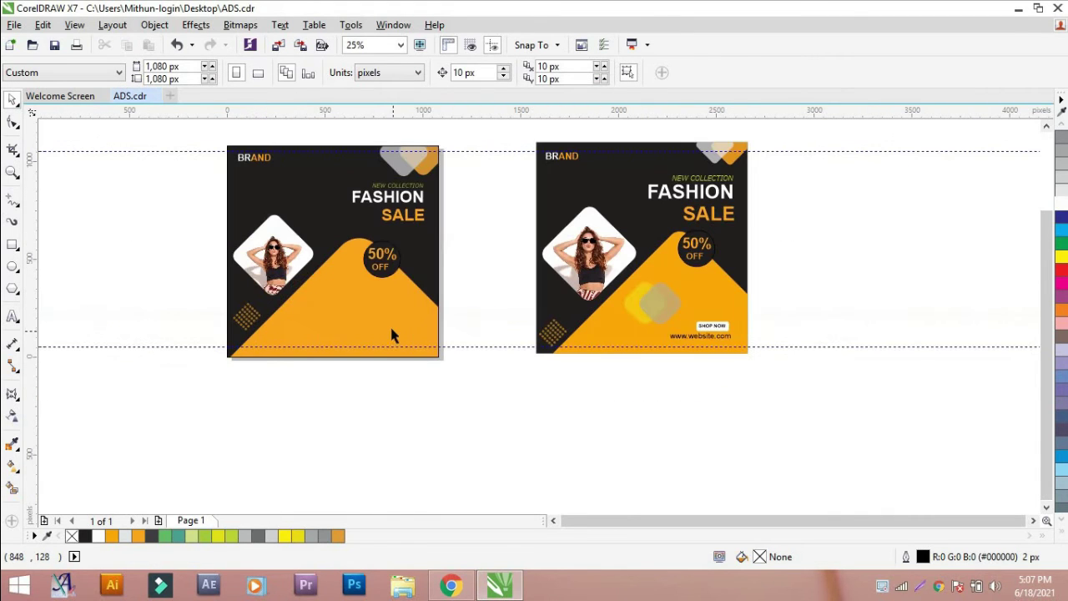
left_click(655, 301)
left_click(828, 260)
key("F6")
left_click_drag(348, 387, 418, 451)
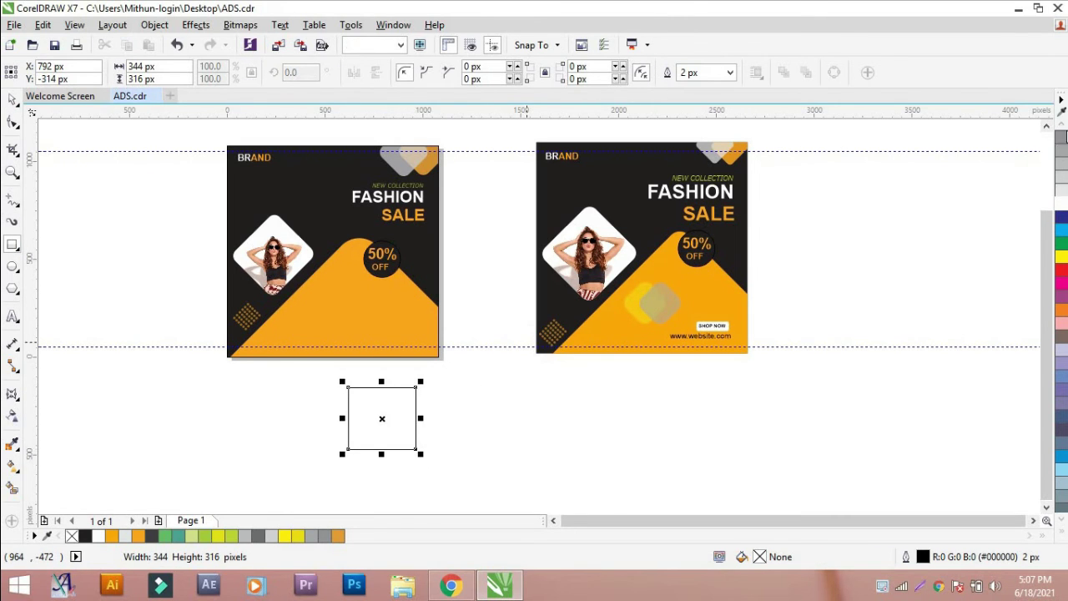
left_click(1062, 167)
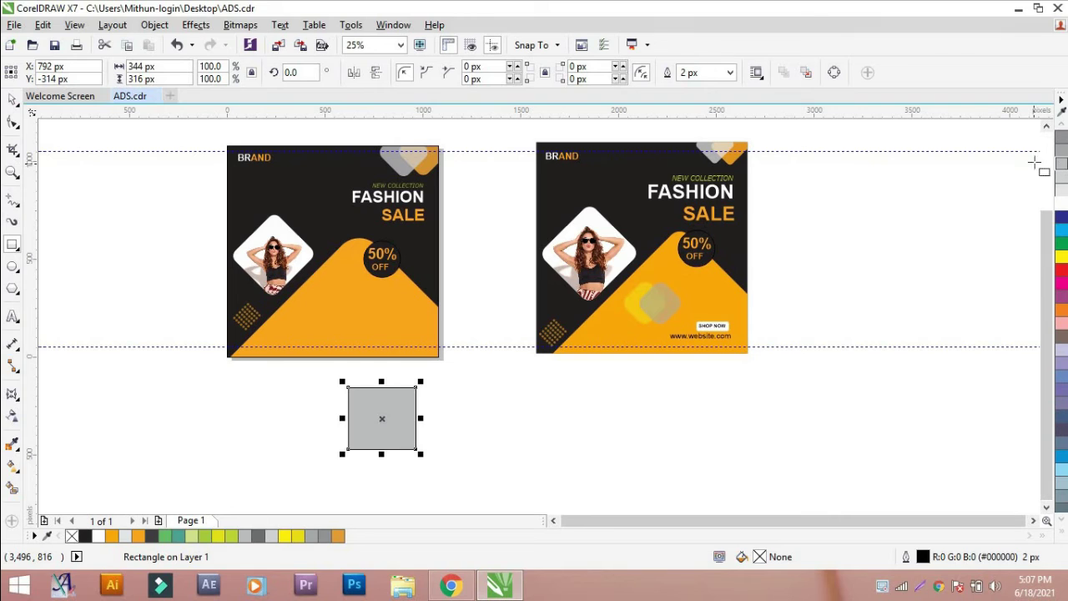
- Round the grey rectangle's corners to about 76 px
left_click(12, 100)
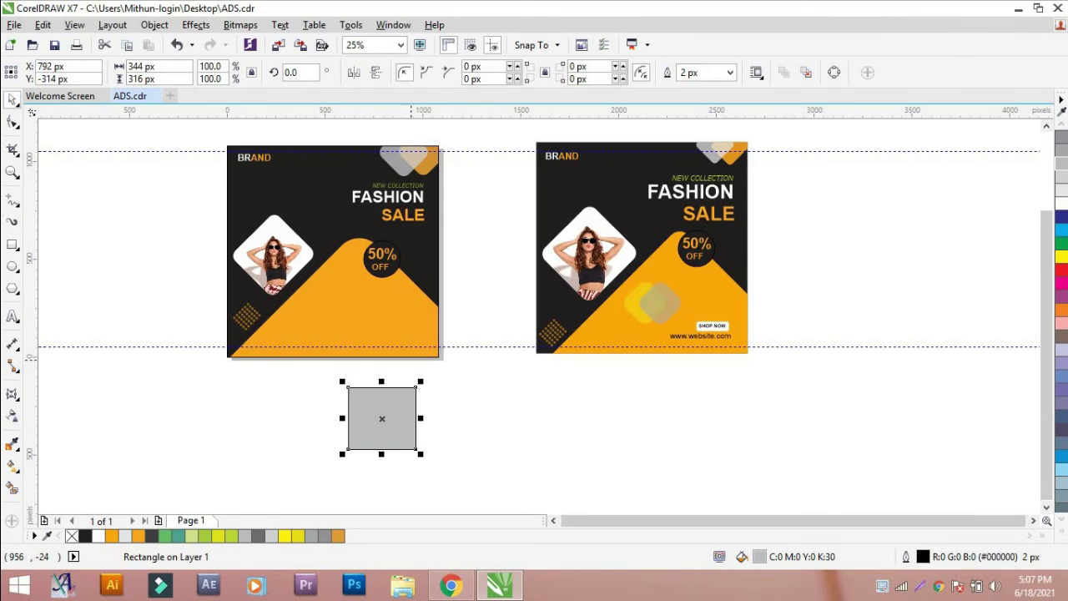
left_click(12, 123)
left_click_drag(415, 389, 401, 391)
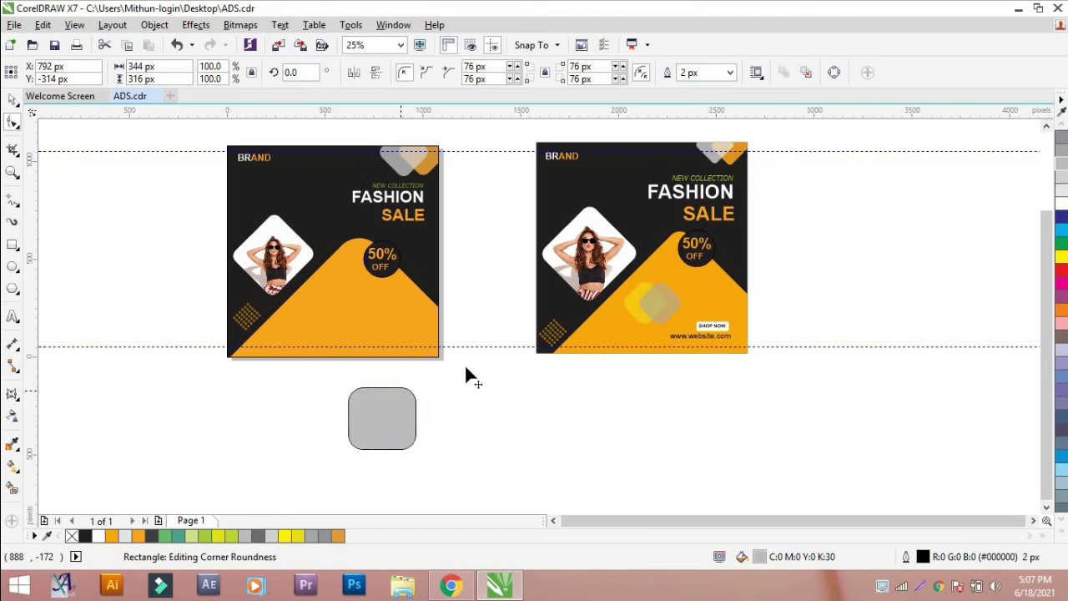
left_click(12, 100)
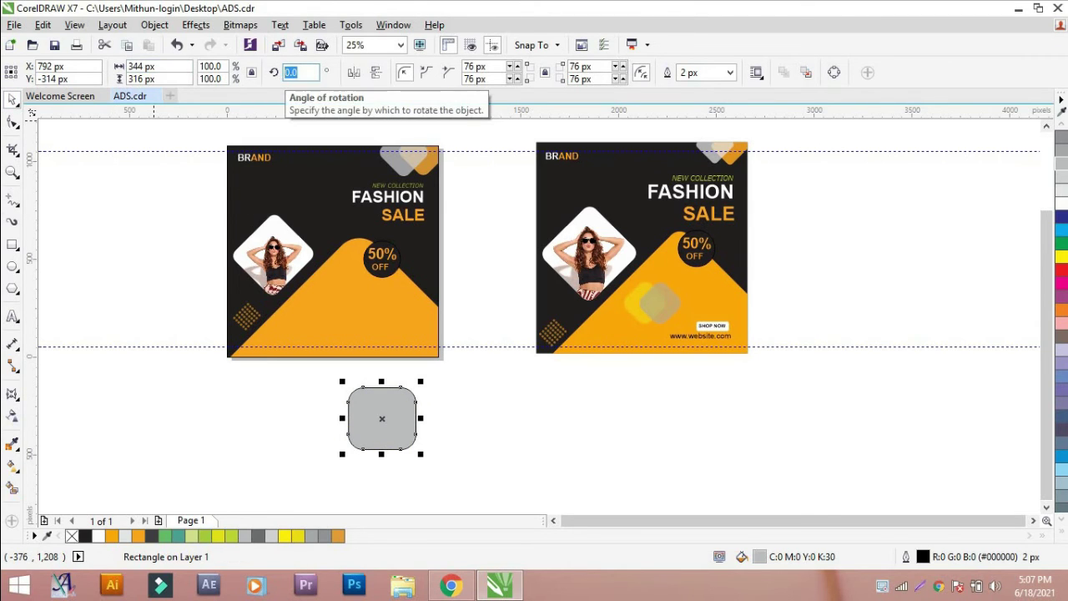
- Stretch the grey rounded rectangle into a square of about 344 × 344 px and rotate it 45°
left_click(492, 424)
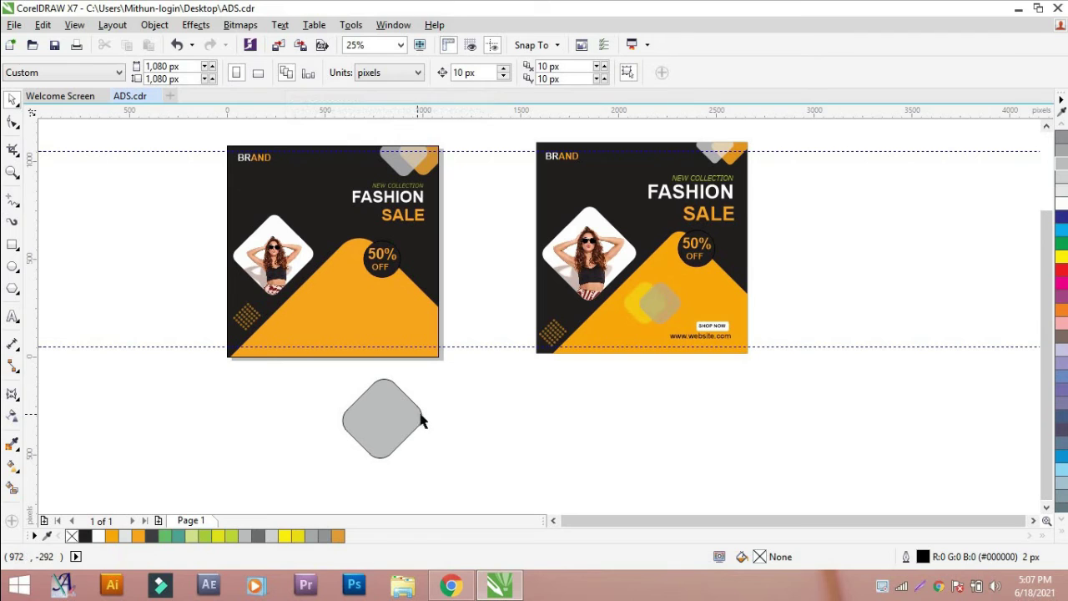
key("ctrl+z")
left_click_drag(382, 449, 384, 459)
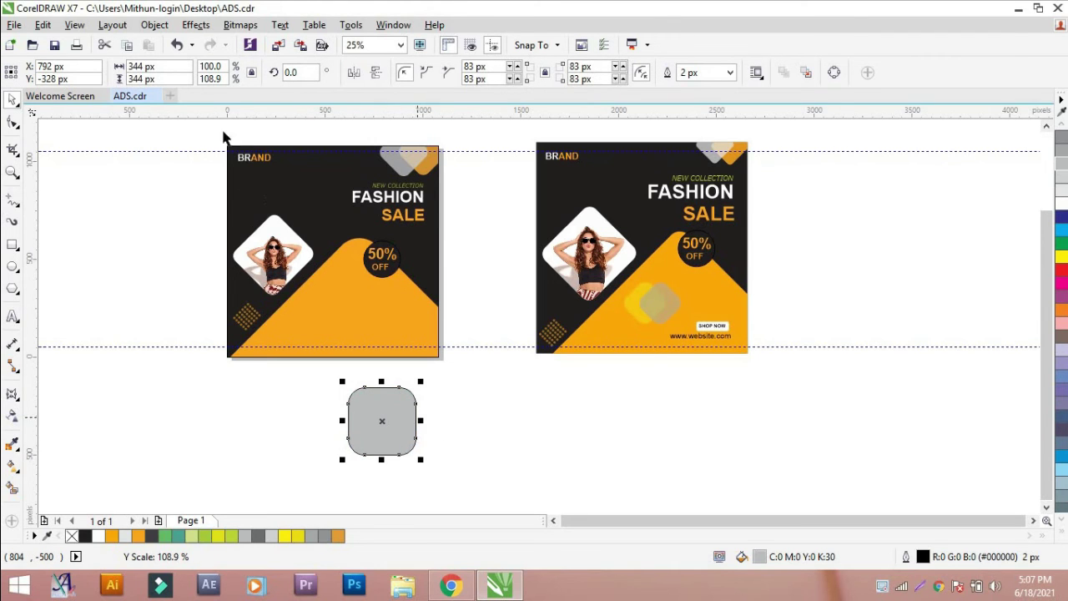
type("45")
key("Return")
left_click(433, 386)
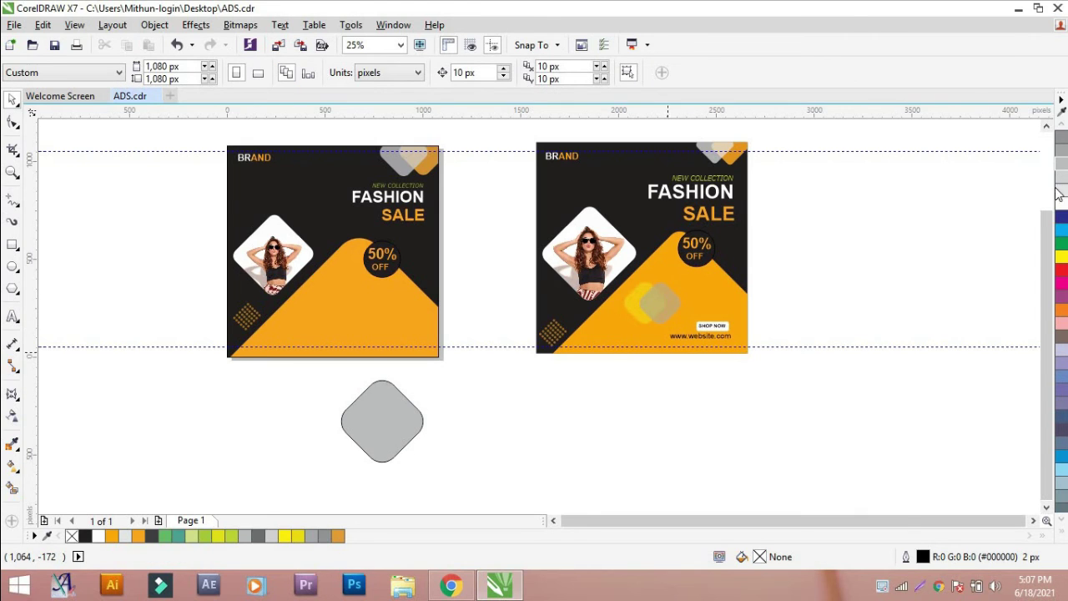
- Remove the outline from the grey diamond
left_click(424, 420)
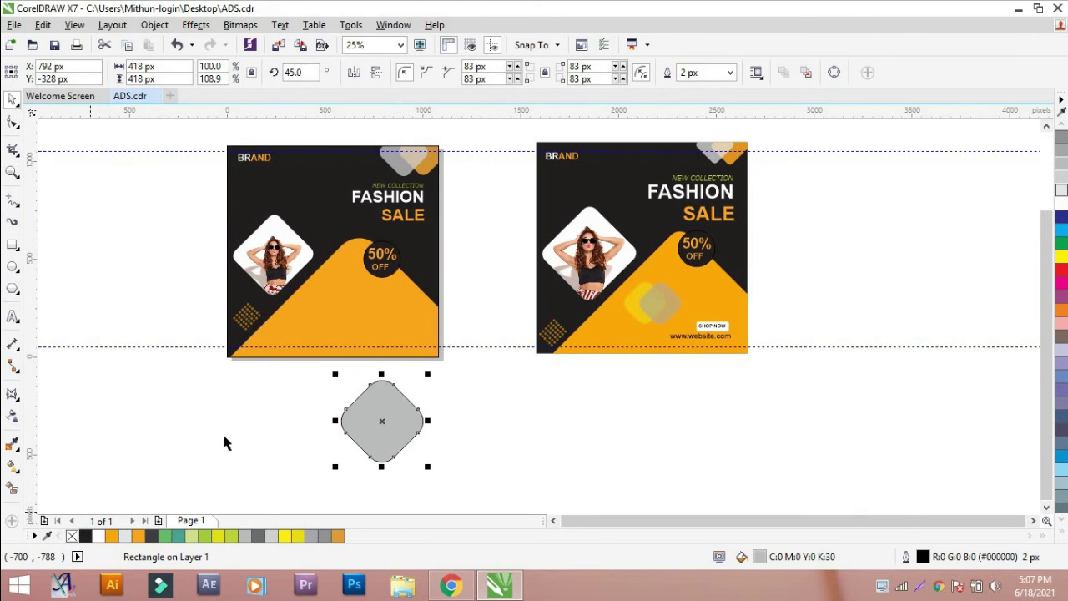
left_click(228, 427)
left_click(404, 423)
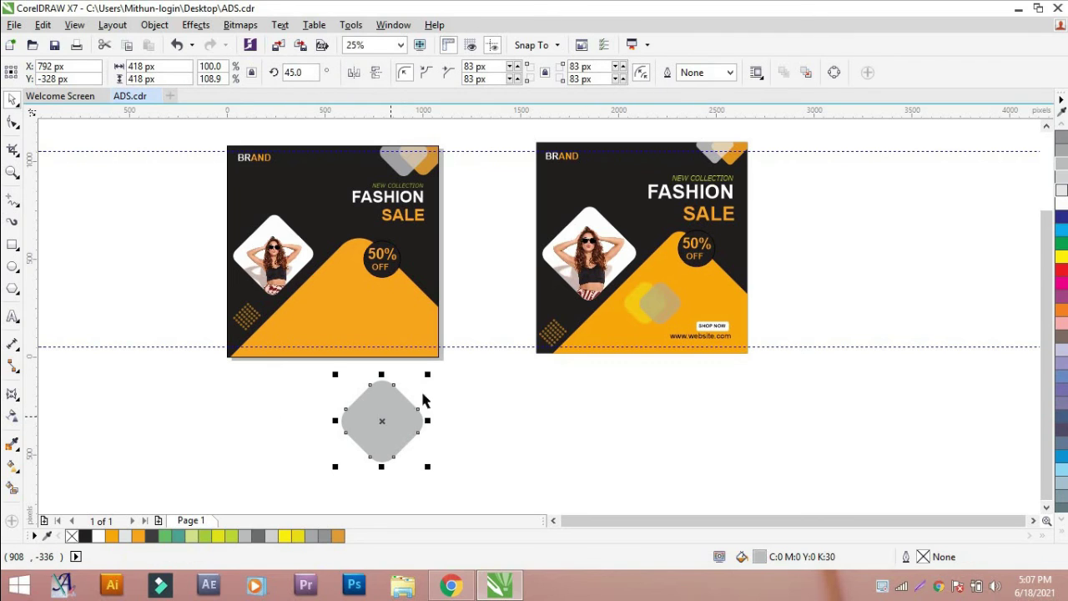
- Scale the grey diamond to about 171 × 171 px and place it on the orange shape at about X 492, Y 294 px
left_click_drag(429, 374, 333, 307)
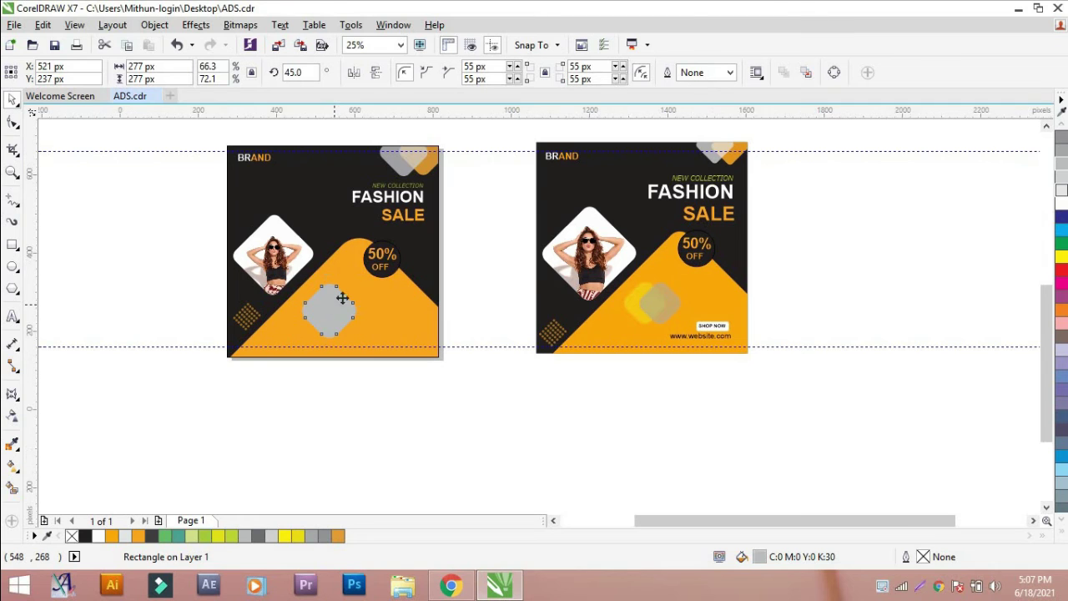
scroll(333, 307, "up", 1)
left_click_drag(363, 270, 340, 287)
- Duplicate the grey diamond to about X 580, Y 292 px and fill the original with yellow C15 M0 Y100 K0
left_click_drag(311, 324, 345, 295)
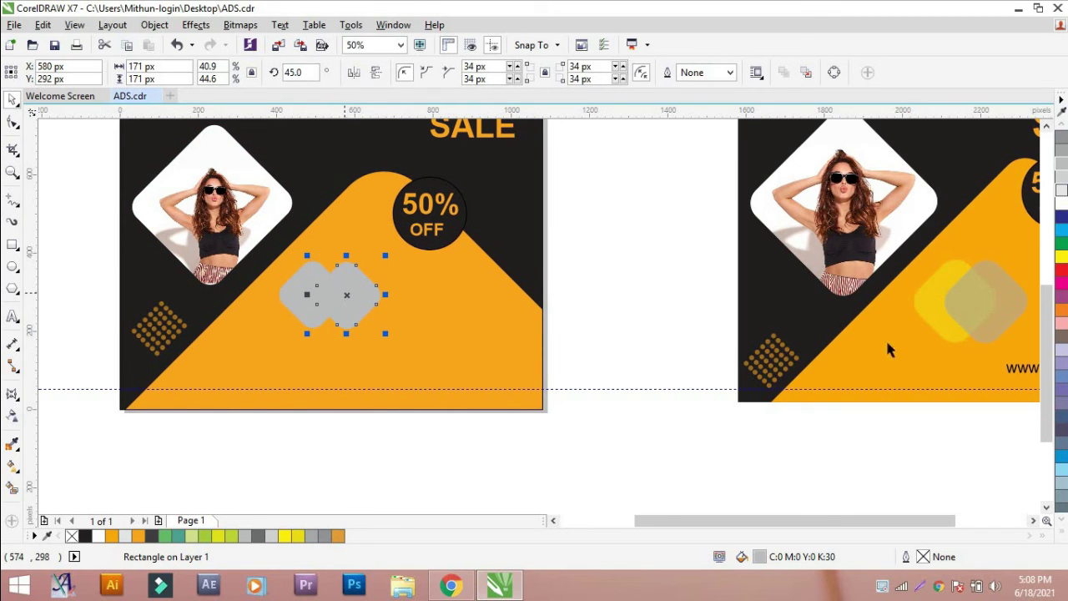
left_click(300, 286)
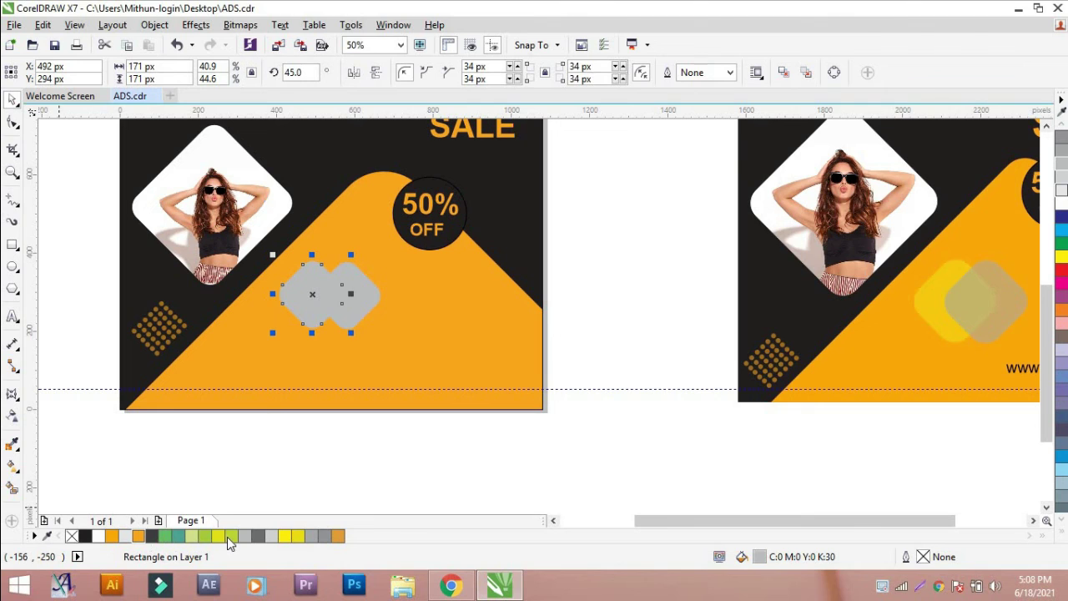
left_click(217, 536)
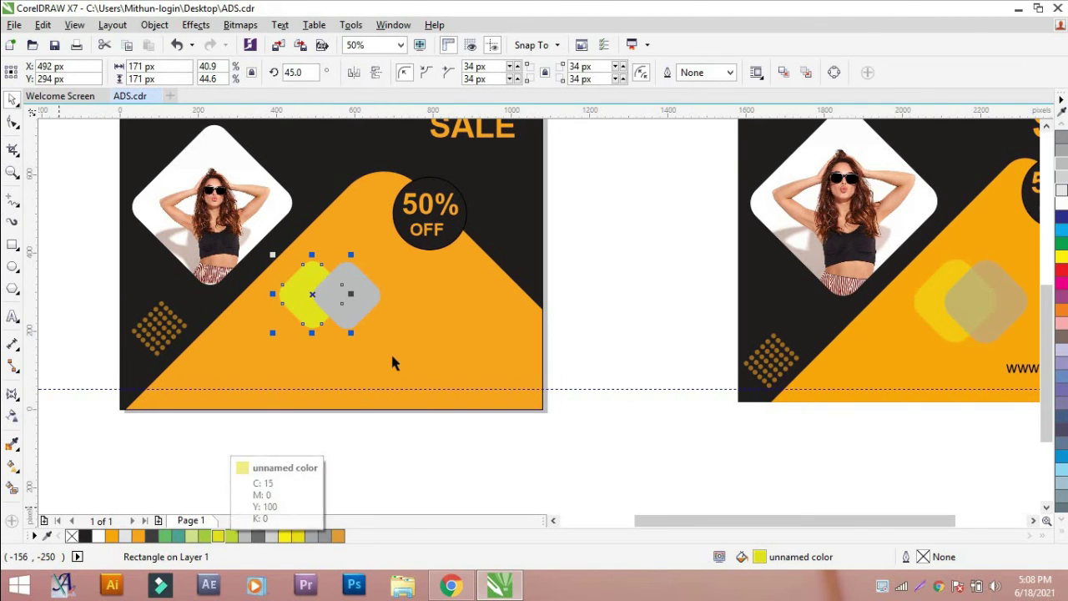
- Fill the grey diamond beside the yellow one with light grey C0 M0 Y0 K10
left_click(354, 294)
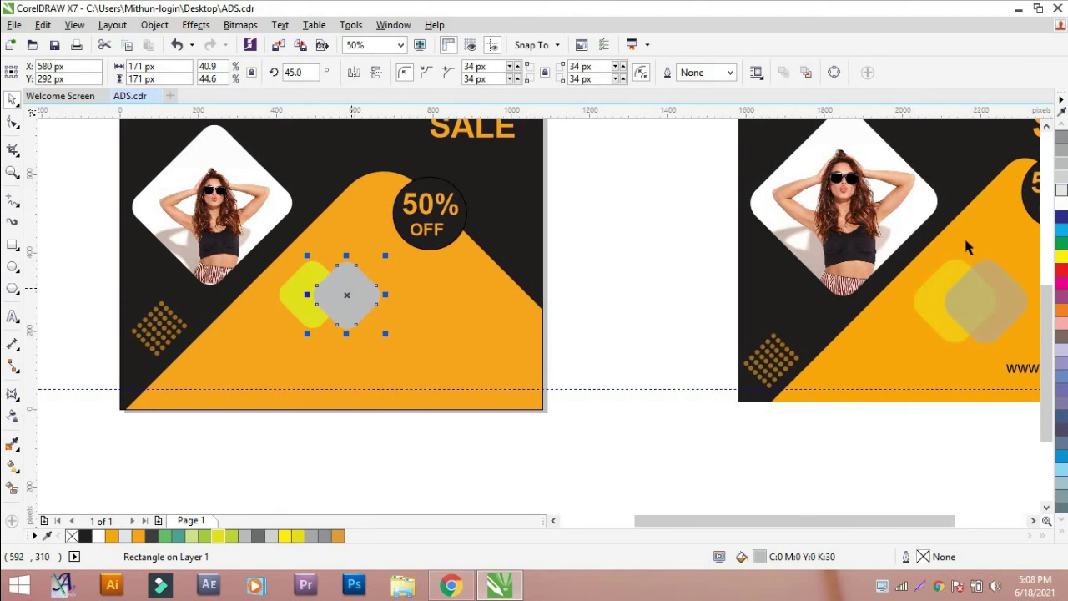
left_click(1061, 192)
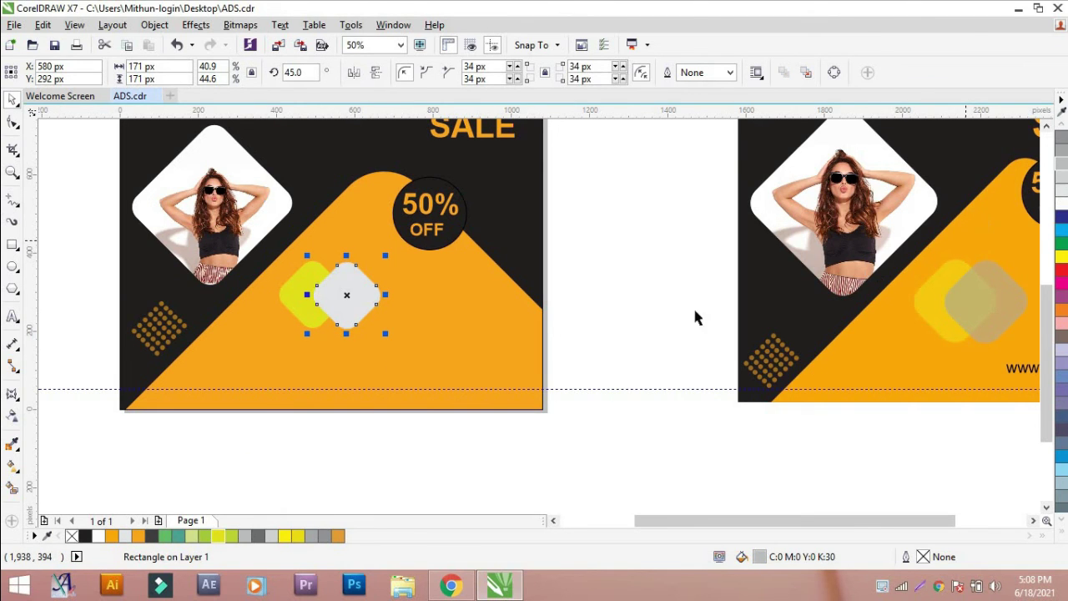
left_click(597, 283)
- Apply a uniform transparency of 40 to the yellow diamond
left_click(314, 297)
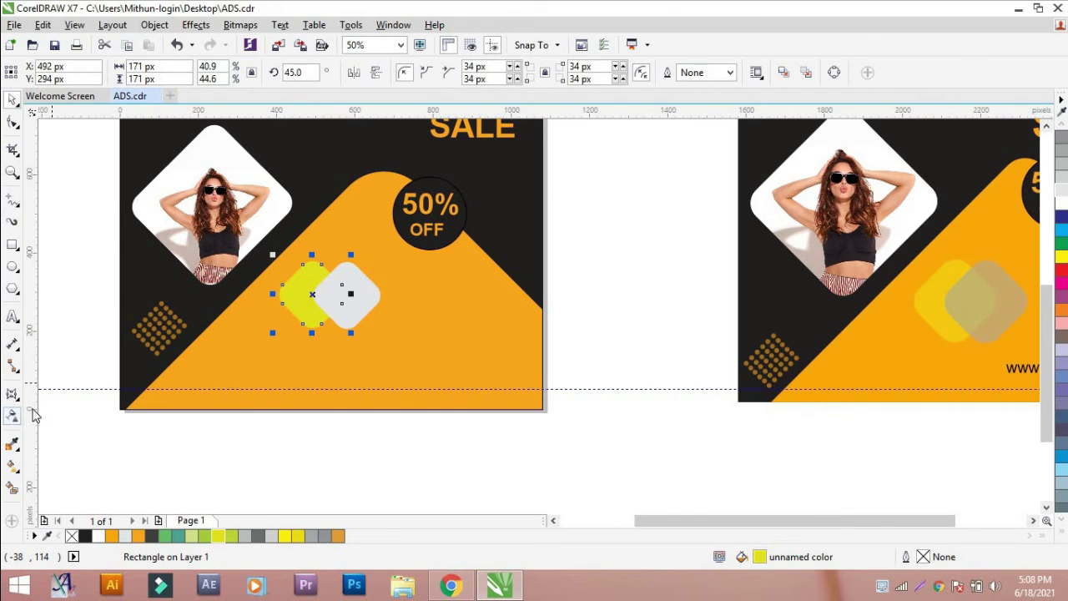
left_click(13, 415)
left_click(294, 349)
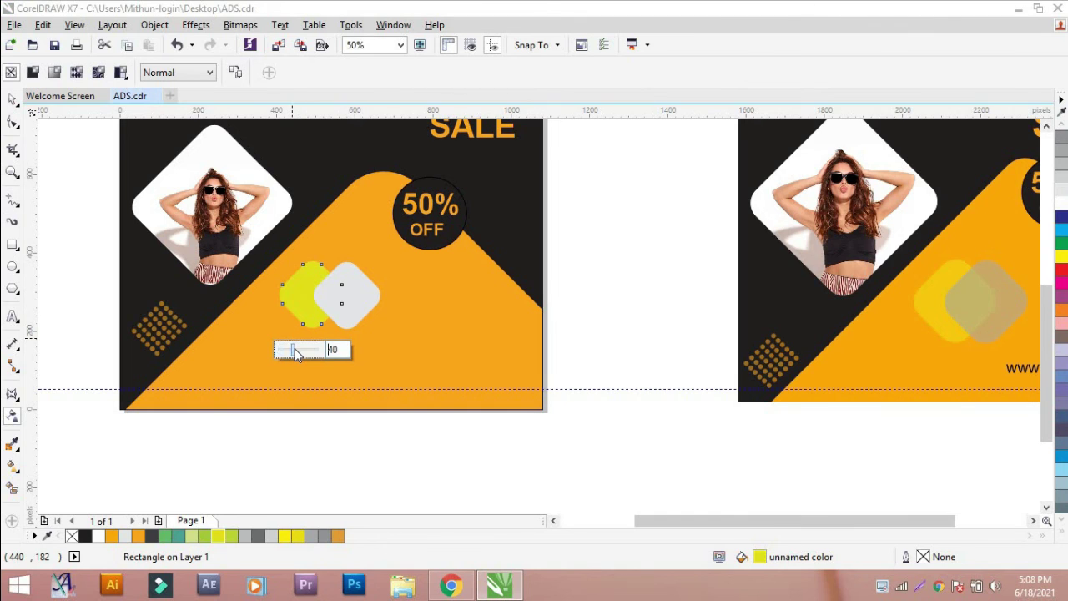
- Apply a uniform transparency of 42 to the light grey diamond
left_click(342, 309)
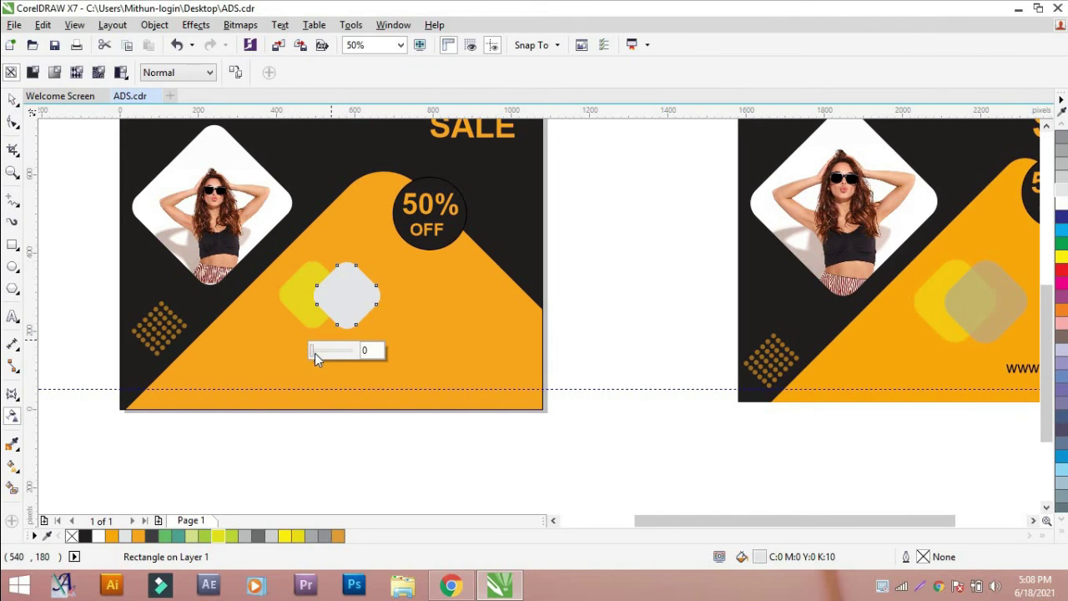
left_click(324, 351)
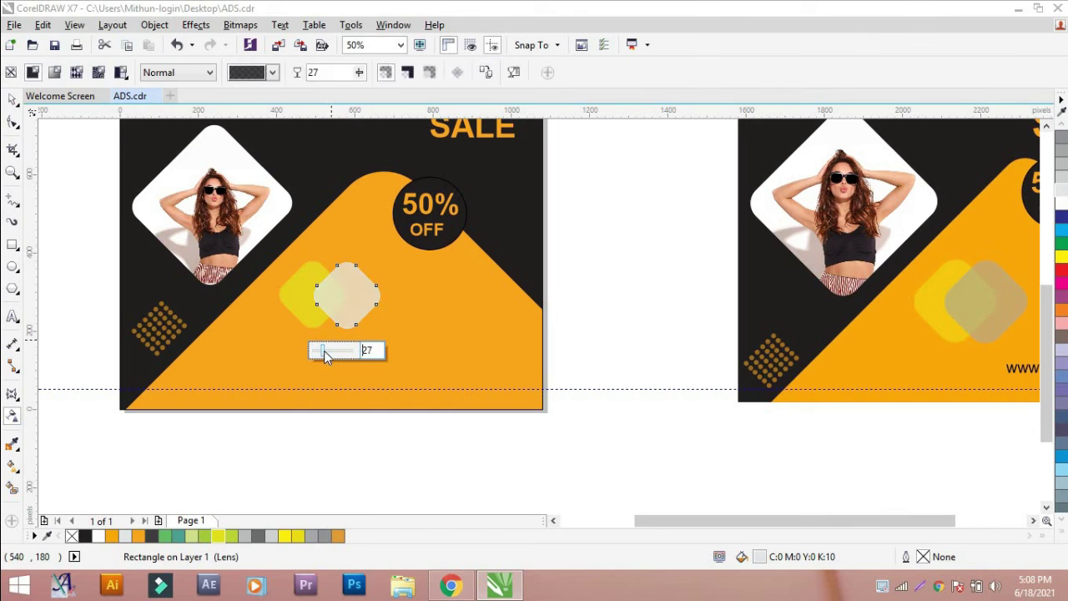
left_click_drag(323, 351, 328, 351)
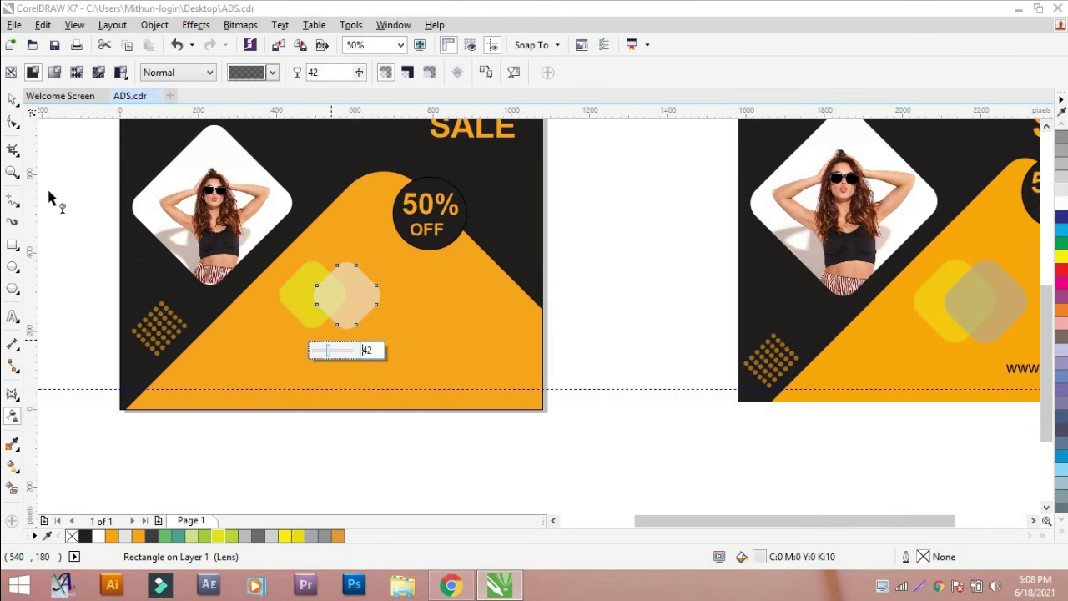
left_click(12, 101)
left_click(605, 283)
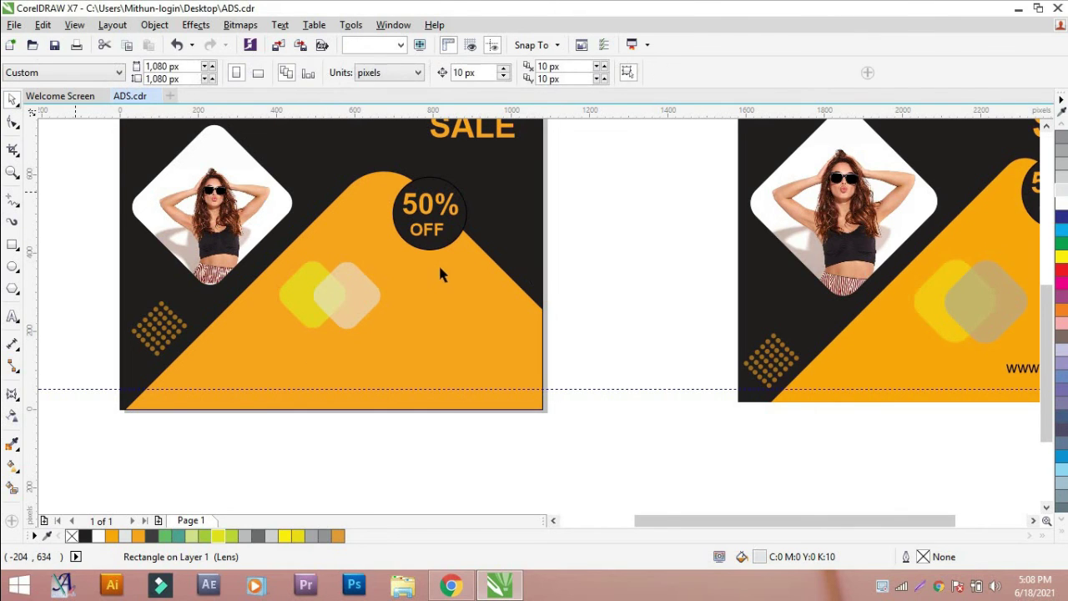
- Draw a white rectangle without outline, about 204 × 62 px, on the orange shape at about X 880, Y 191 px
scroll(305, 292, "down", 1)
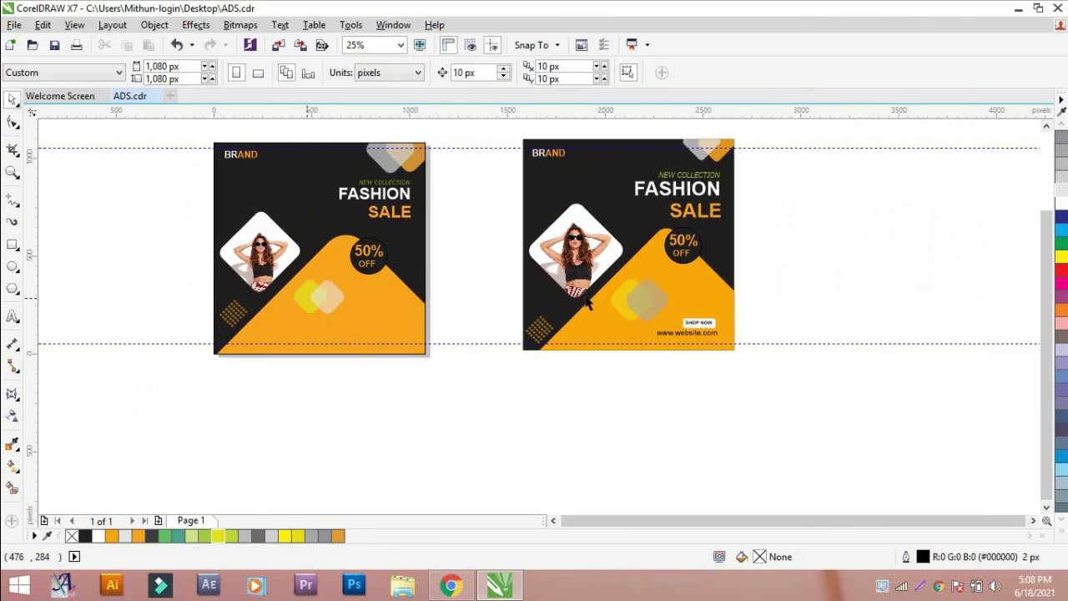
scroll(665, 329, "up", 1)
left_click(749, 331)
left_click(916, 301)
left_click_drag(721, 521, 699, 519)
left_click(13, 244)
left_click_drag(265, 298, 346, 323)
left_click(1061, 202)
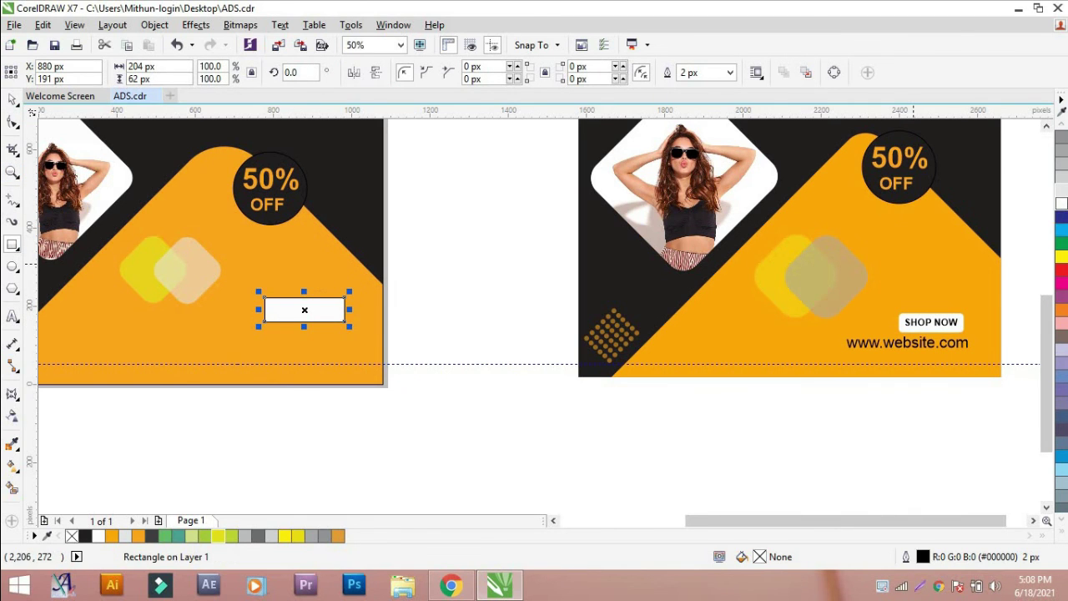
key("space")
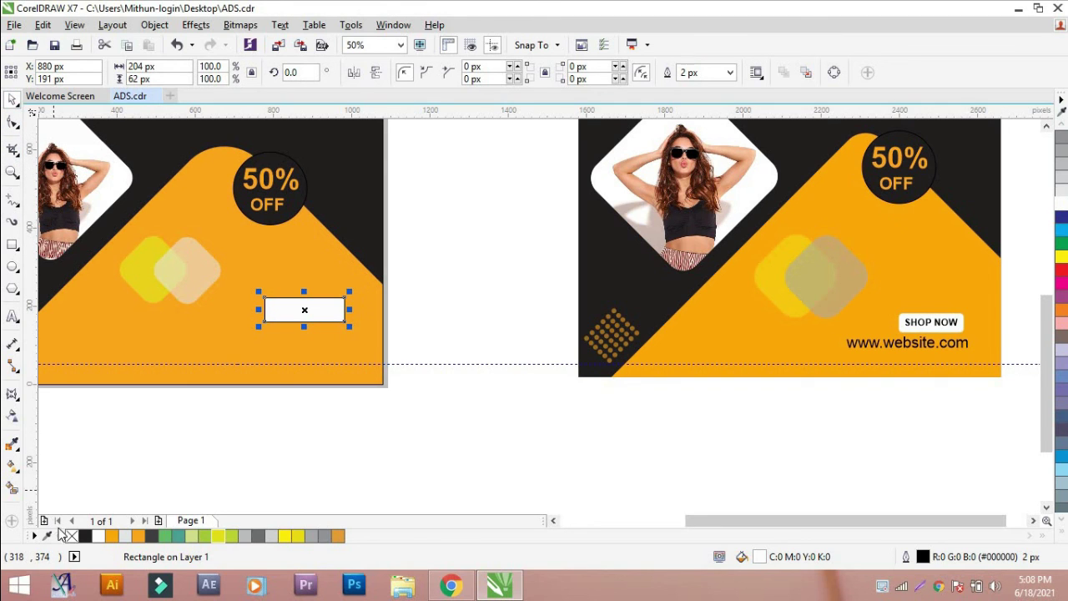
right_click(71, 536)
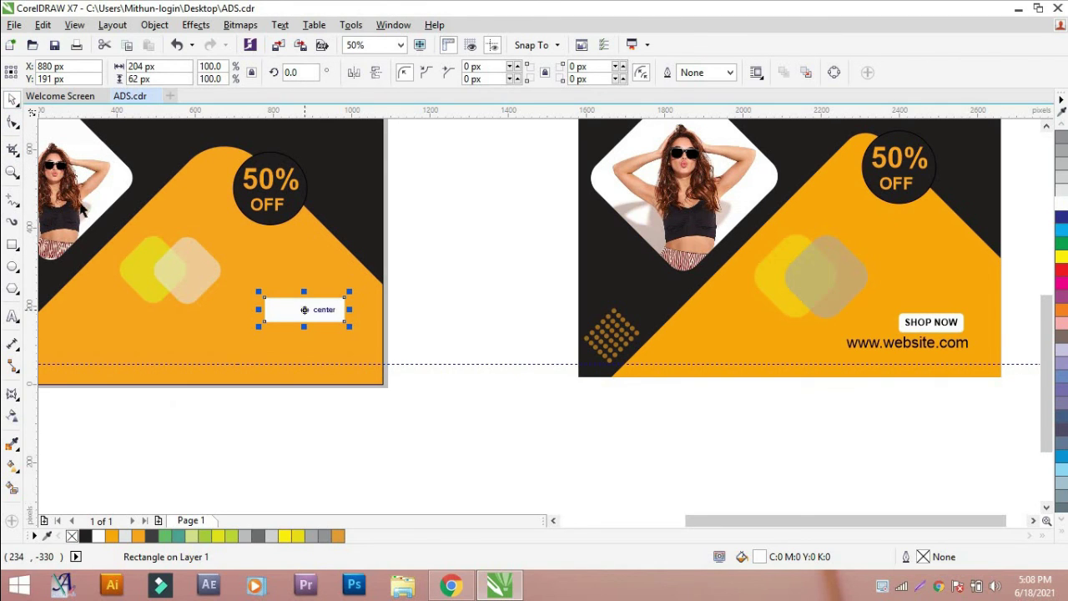
- Round all four corners of the white rectangle to a 10 px radius
left_click(12, 122)
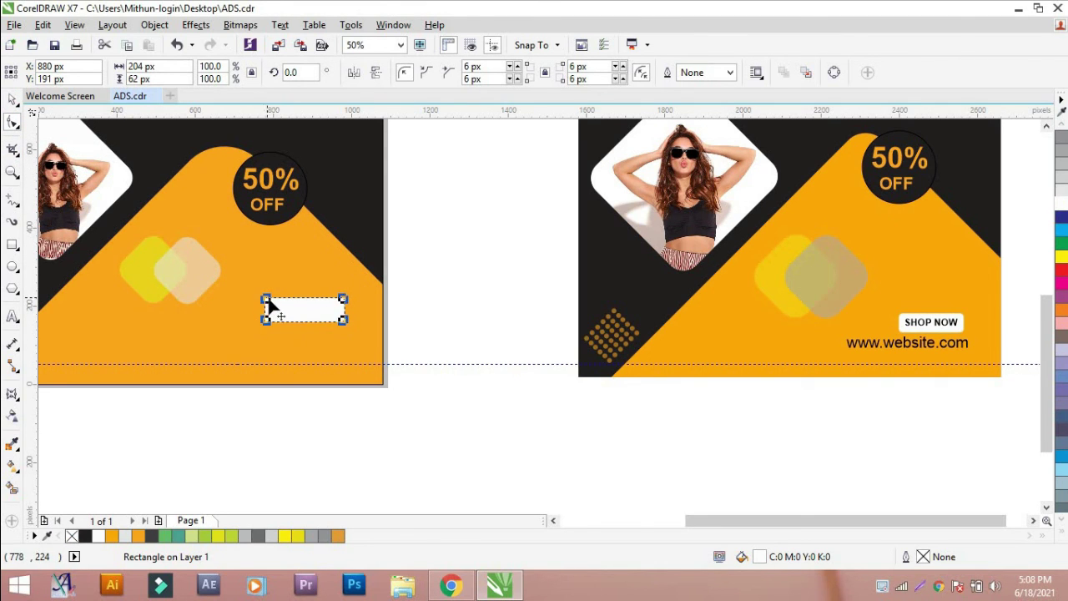
left_click_drag(269, 307, 276, 306)
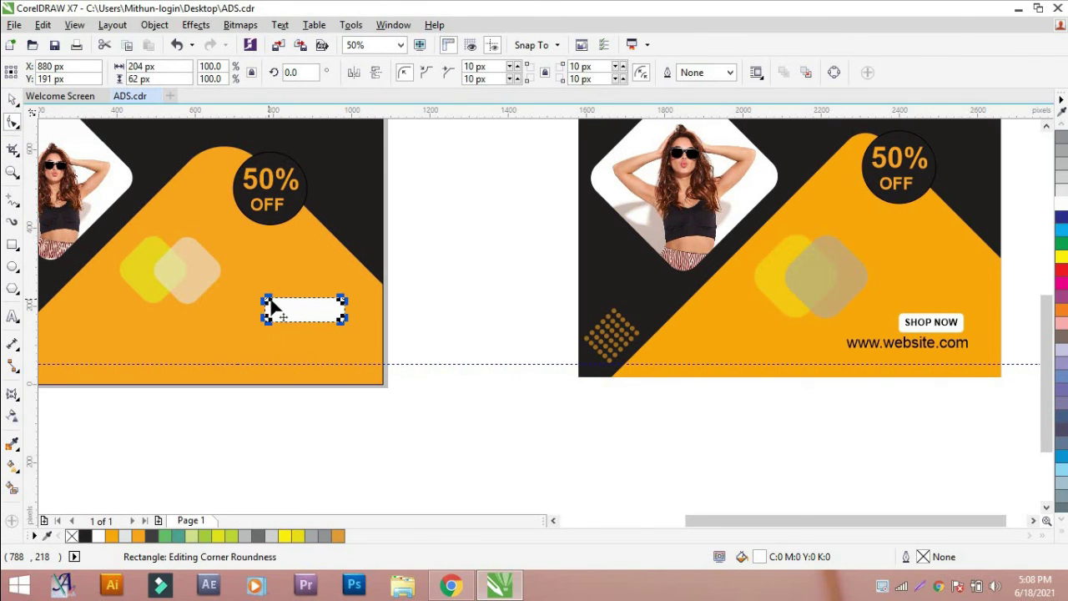
key("space")
left_click(434, 254)
- Copy the SHOP NOW text from the sample onto the white button and enlarge it to about 6.8 pt
left_click(934, 322)
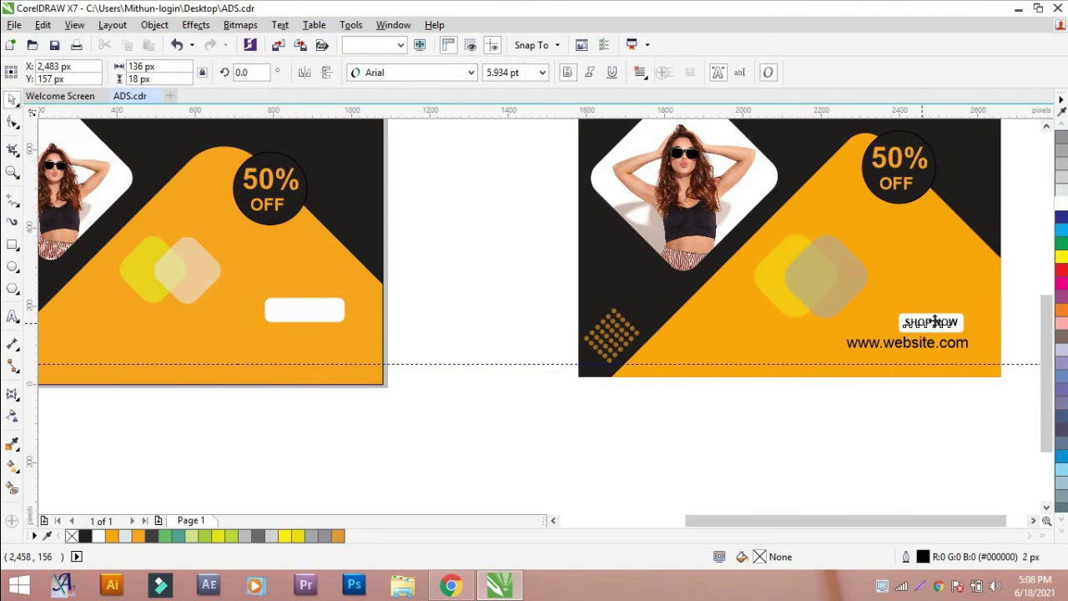
left_click_drag(934, 322, 305, 308)
right_click(307, 312)
left_click(434, 267)
left_click(304, 311)
scroll(308, 312, "up", 1)
left_click(600, 298)
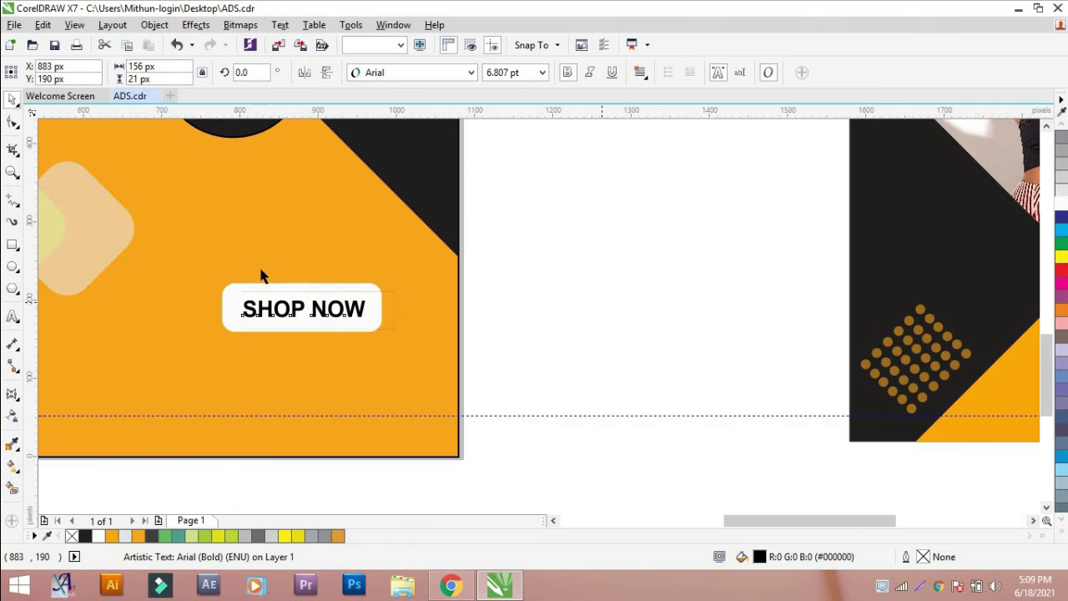
scroll(258, 267, "down", 2)
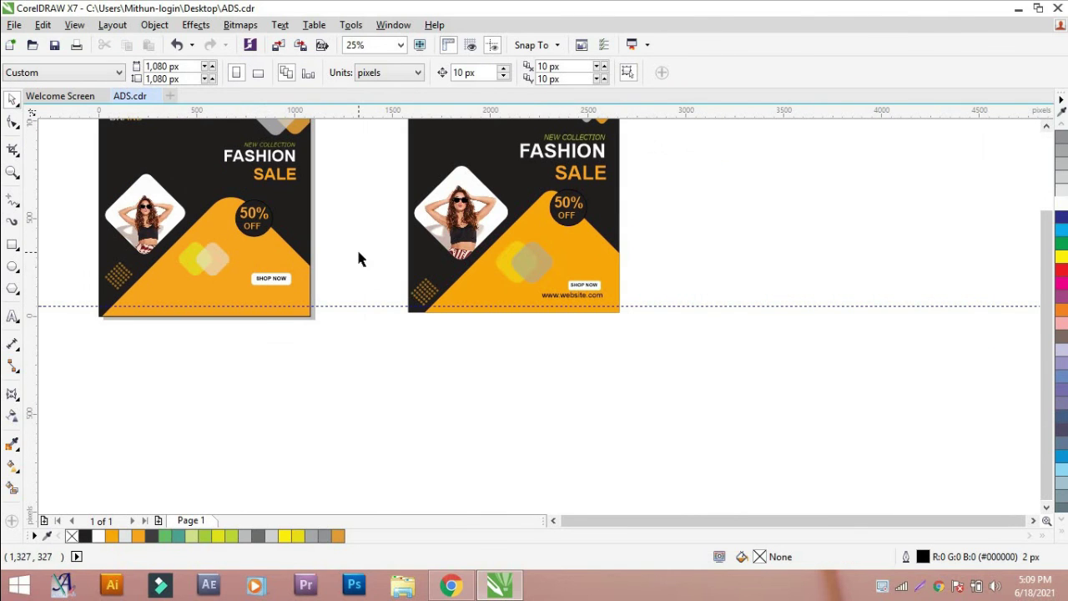
left_click(557, 294)
left_click_drag(558, 292, 248, 290)
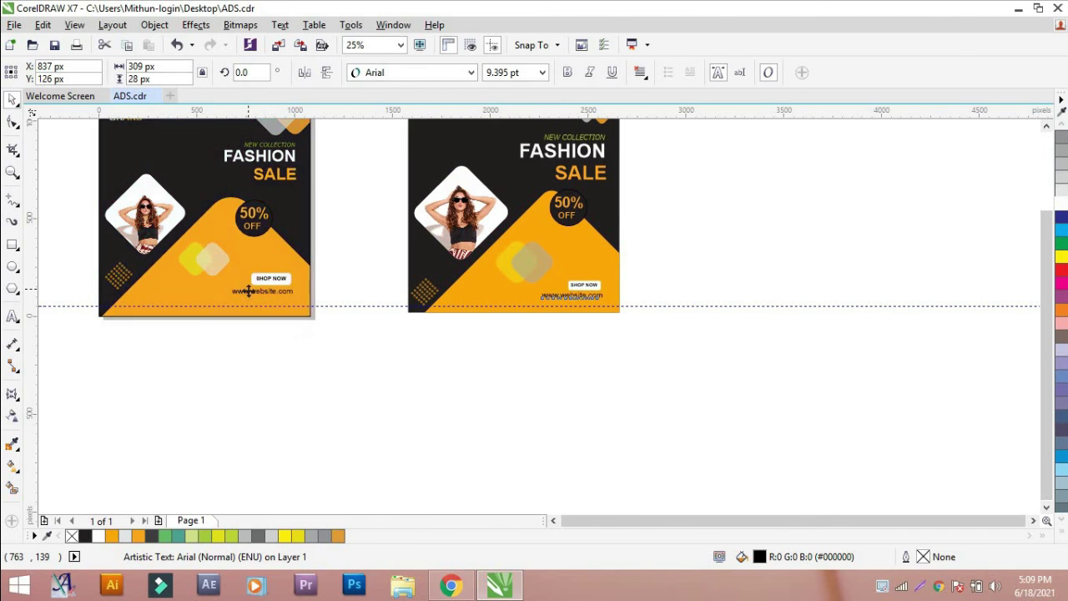
scroll(296, 310, "up", 2)
left_click_drag(314, 298, 307, 298)
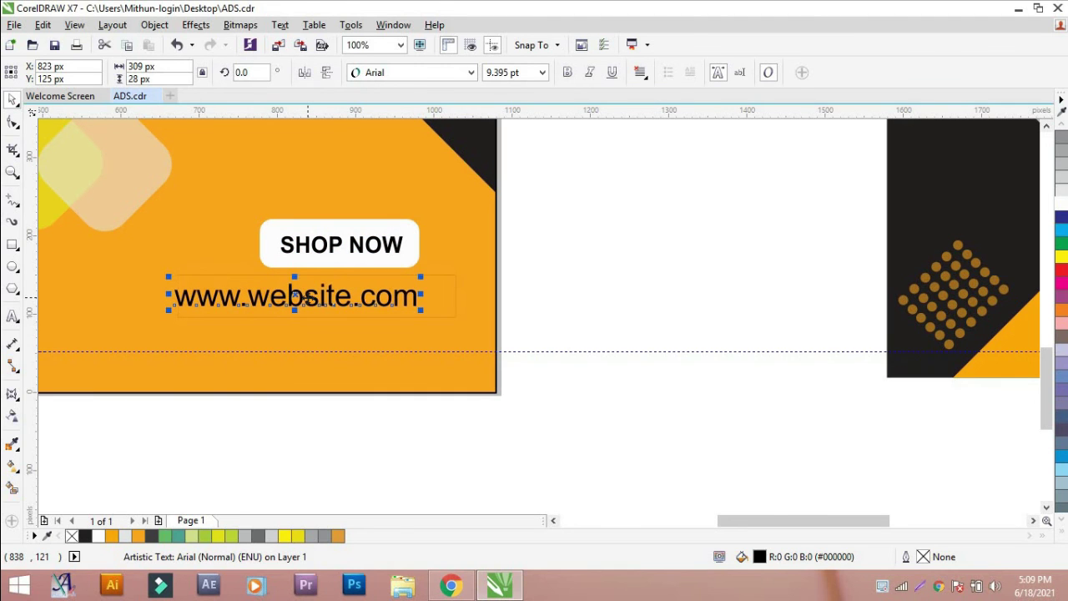
left_click(533, 297)
- Move all objects of the sample design closer to the recreated ad, to about X 1,863, Y 567 px
scroll(228, 303, "down", 2)
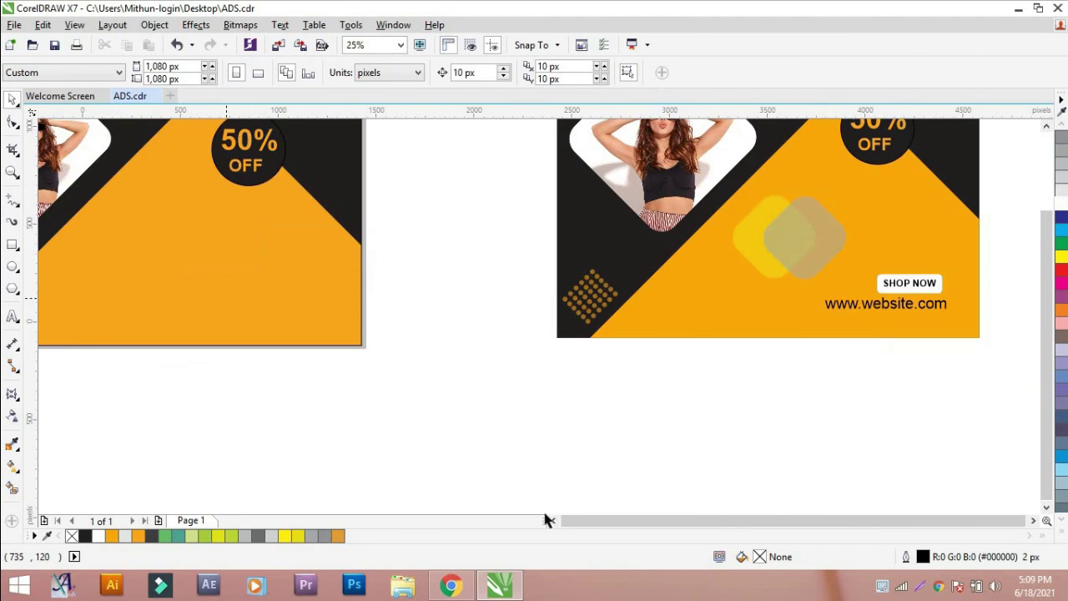
left_click(557, 522)
left_click(558, 522)
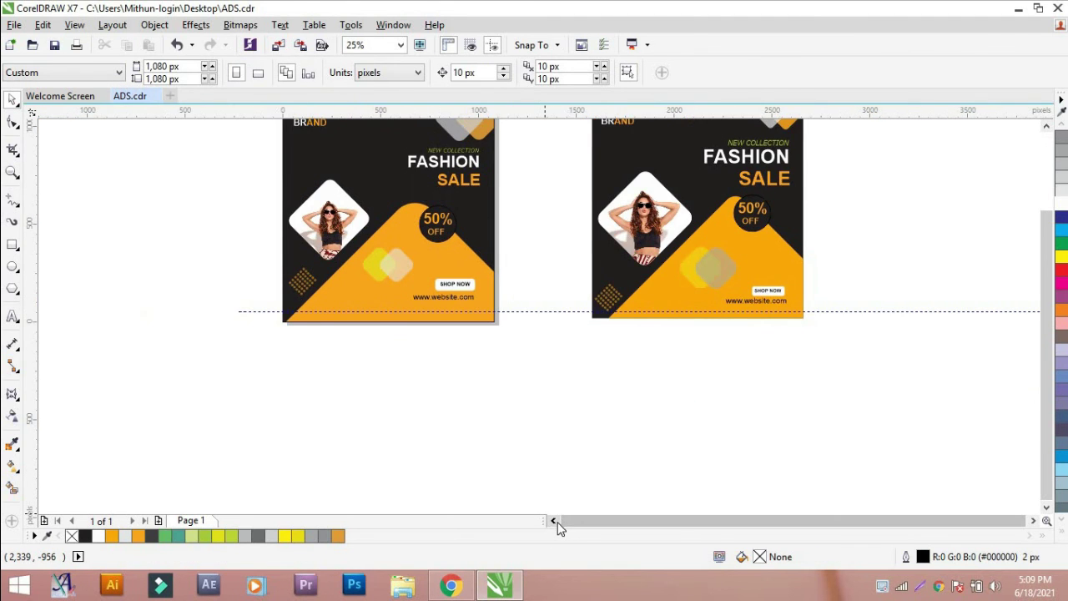
left_click_drag(1047, 291, 1047, 264)
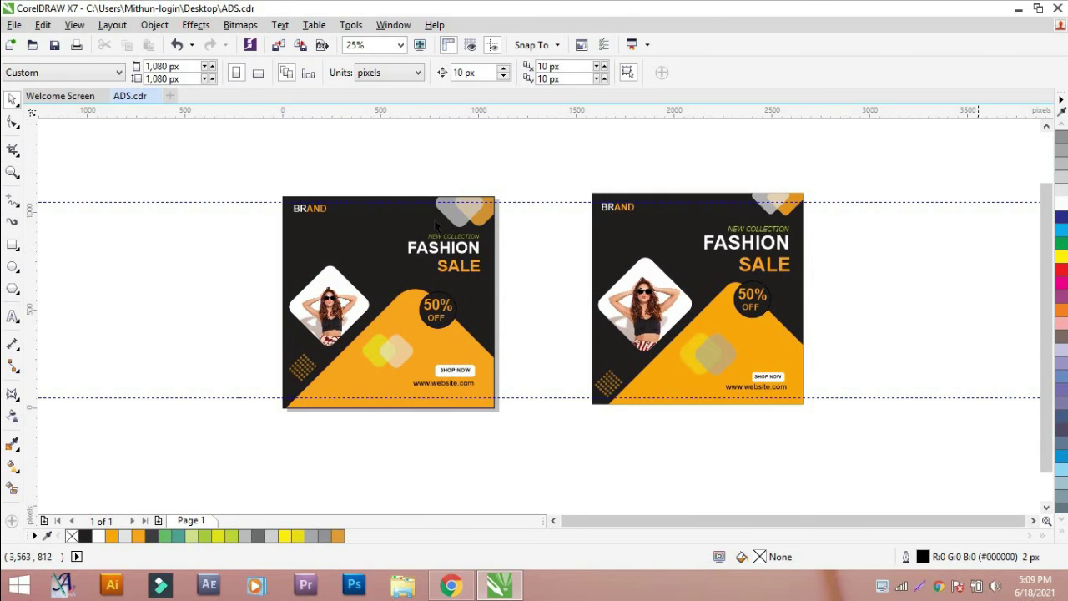
left_click_drag(881, 460, 881, 461)
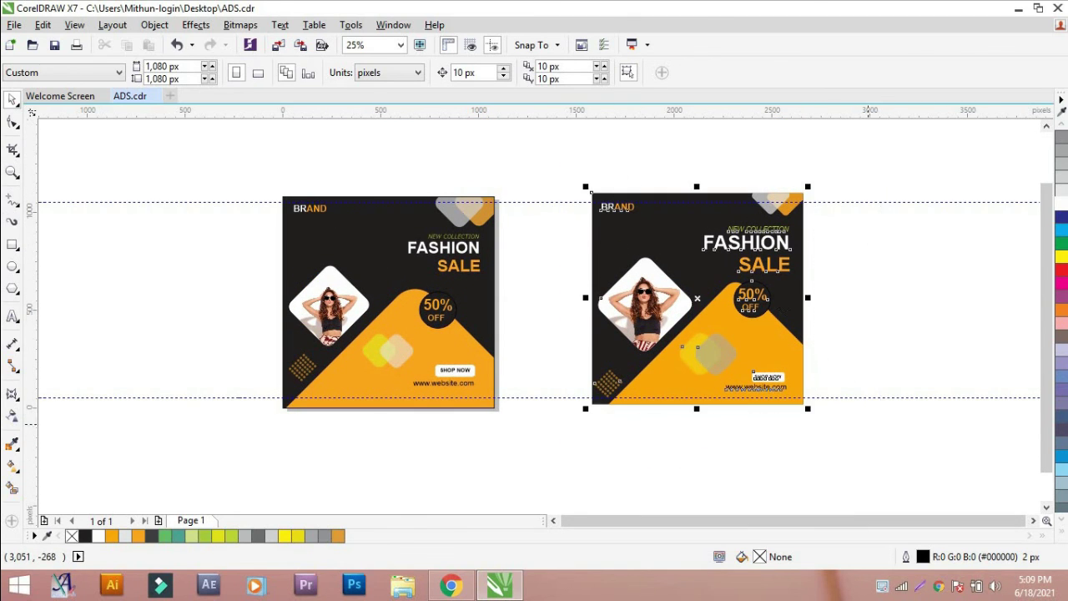
left_click_drag(756, 299, 705, 298)
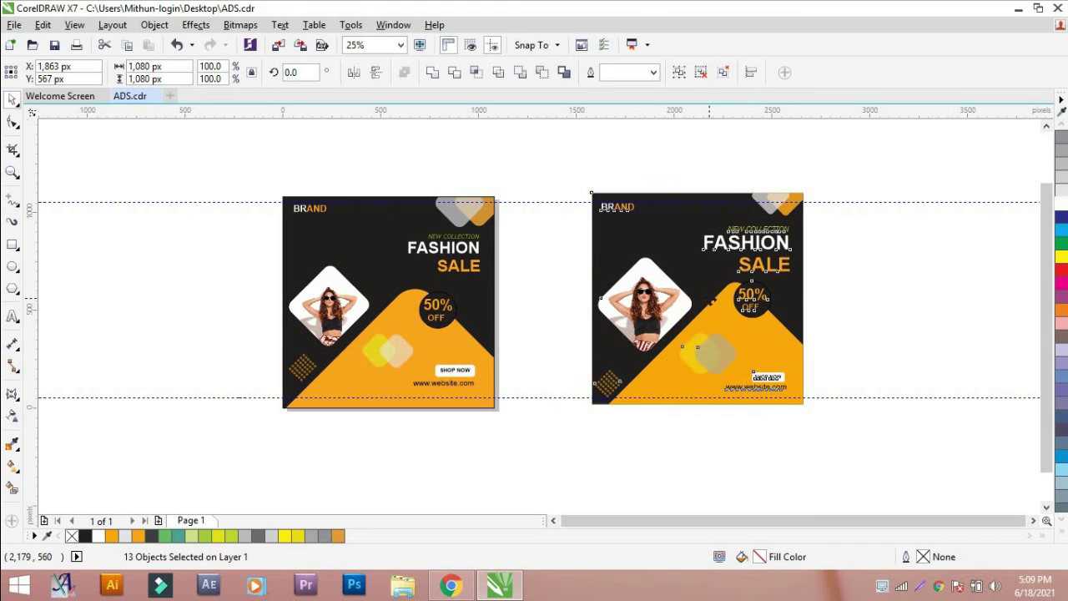
left_click(833, 285)
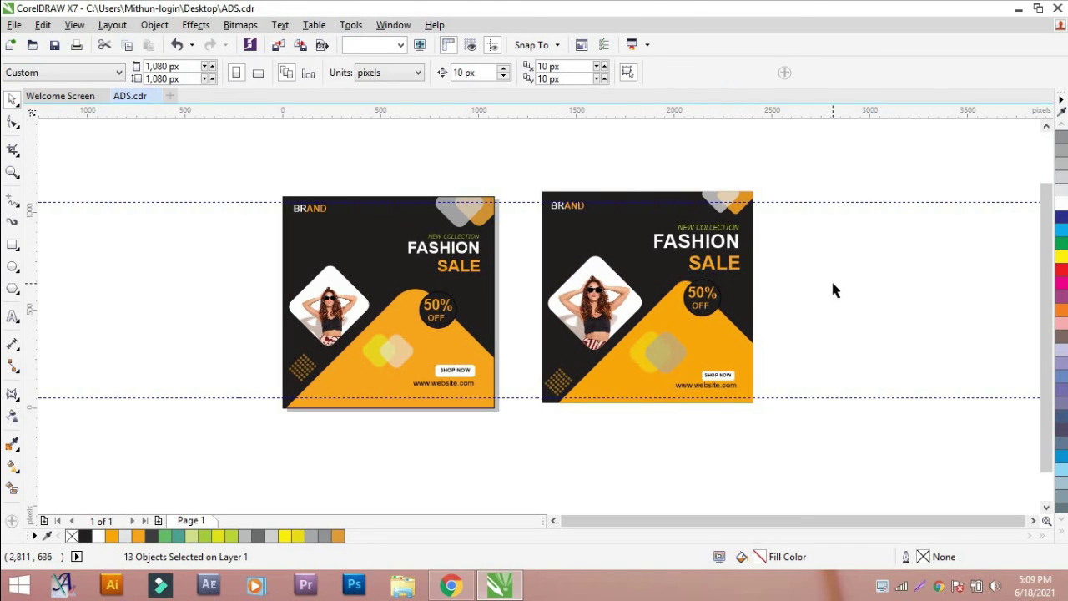
- Fill the light grey transparent diamond on the orange shape with a darker grey to match the sample
left_click(407, 348)
left_click(1061, 154)
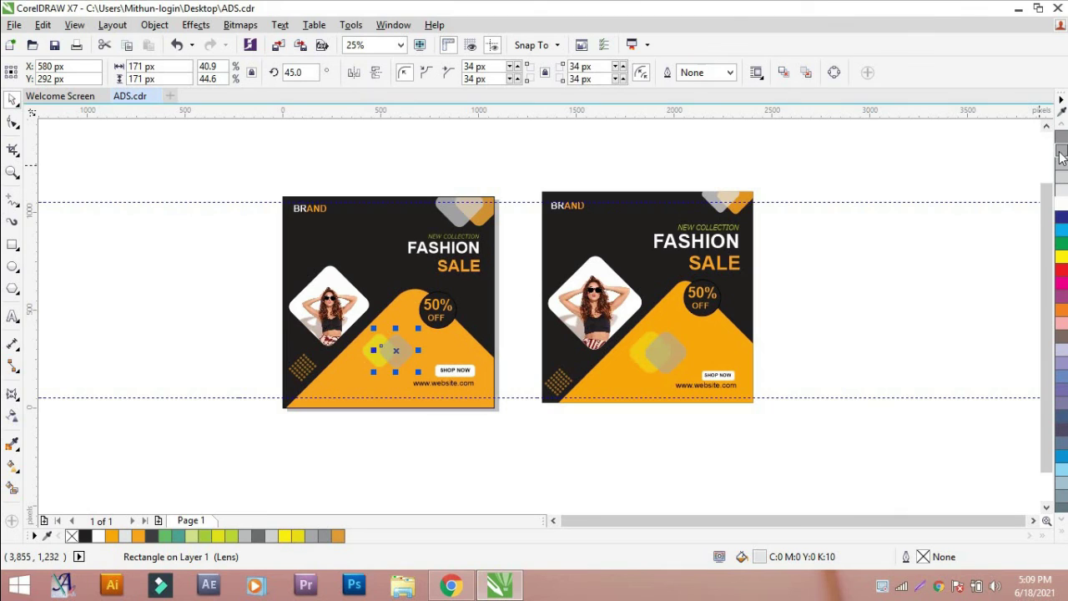
left_click(929, 257)
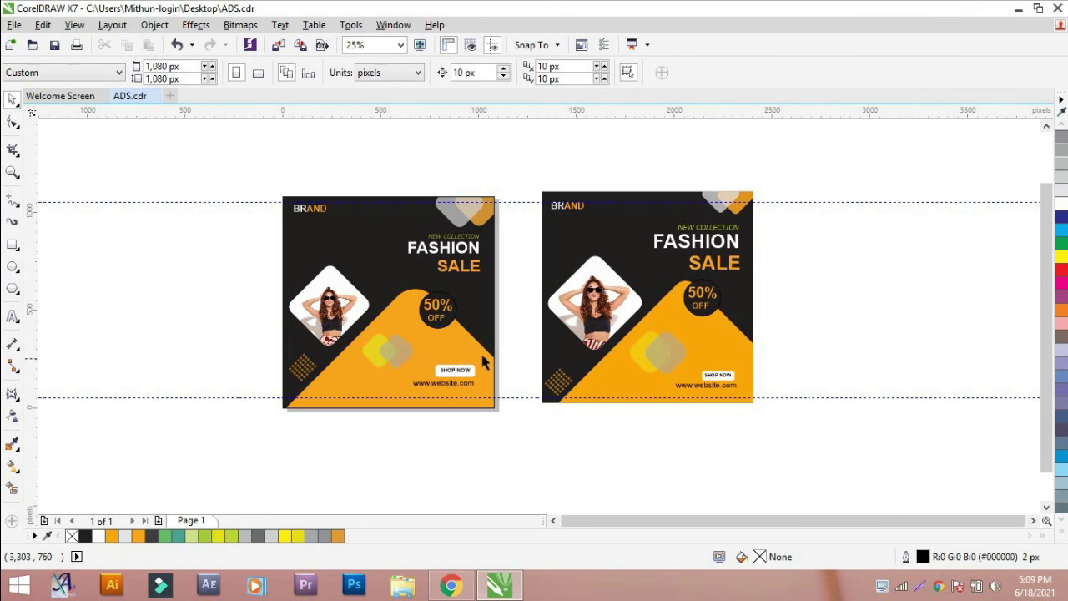